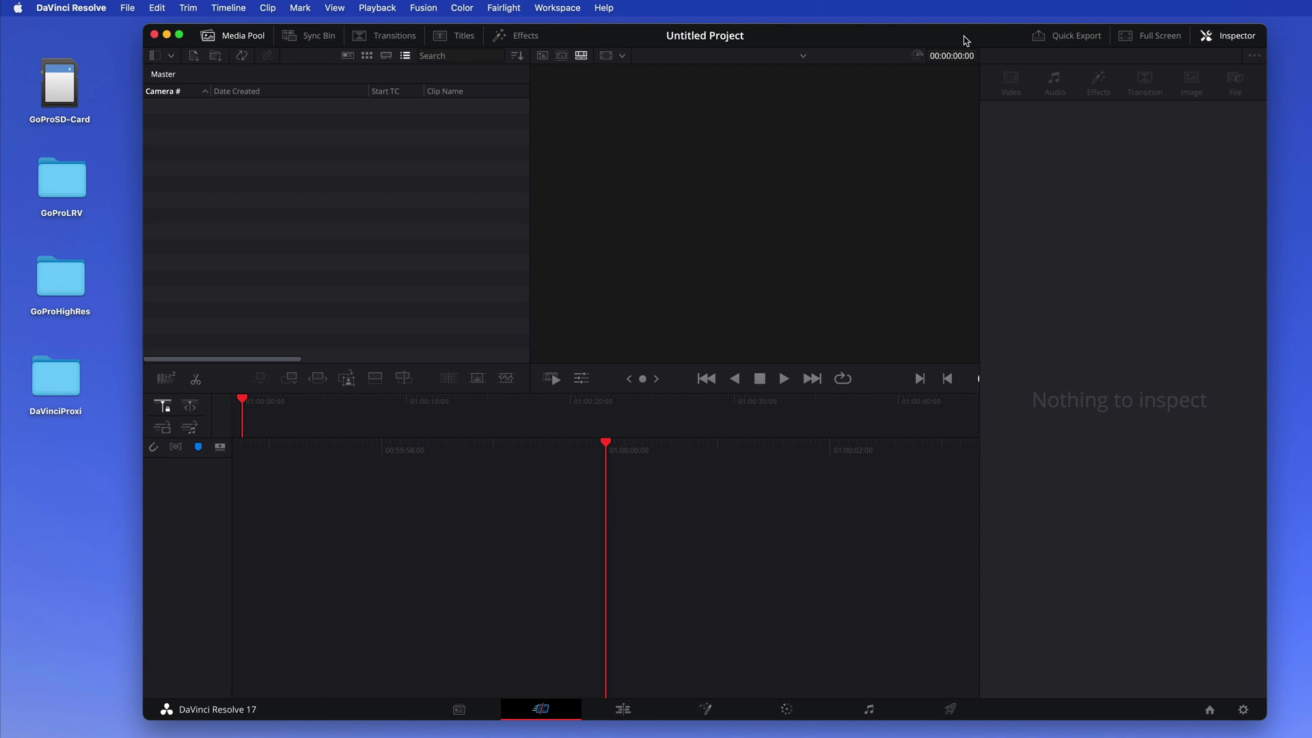
# Step: Move the empty project's Resolve window to the lower-right corner, uncovering the desktop GoPro folders
pyautogui.moveTo(848, 38); pyautogui.dragTo(869, 36)
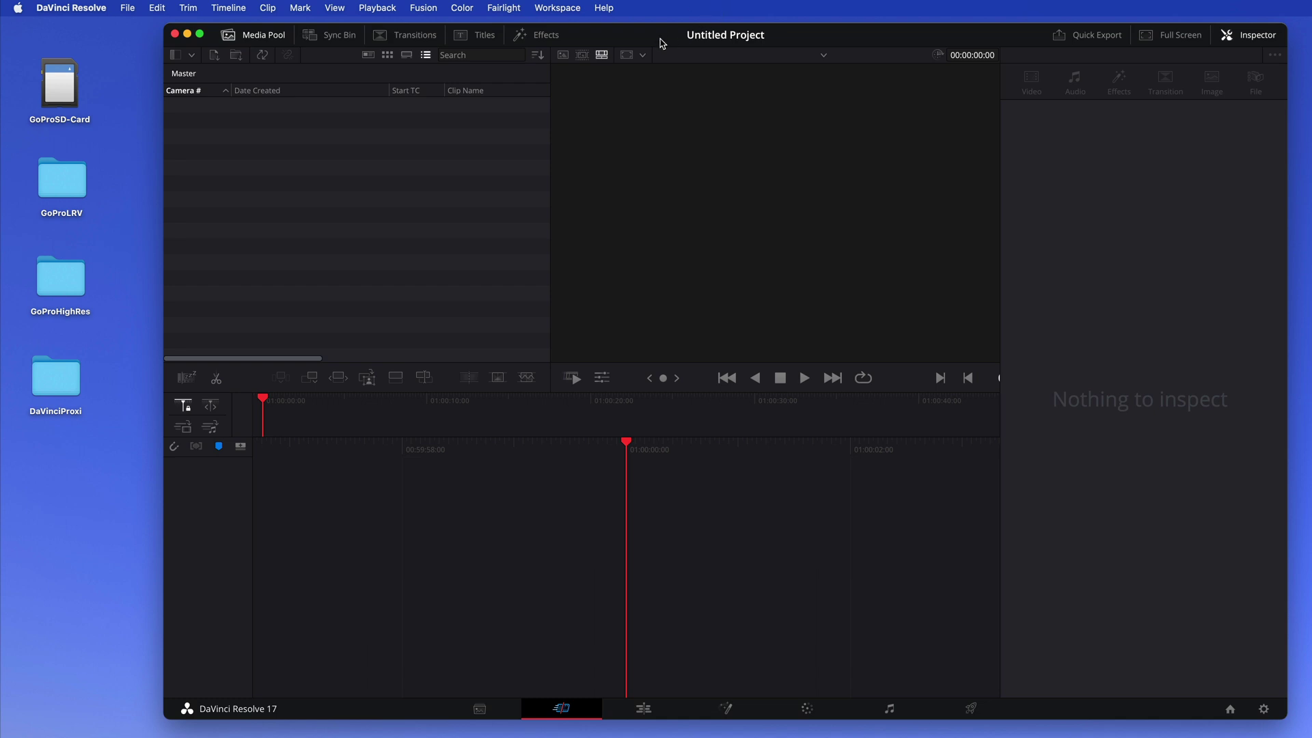
pyautogui.moveTo(661, 43); pyautogui.dragTo(1145, 494)
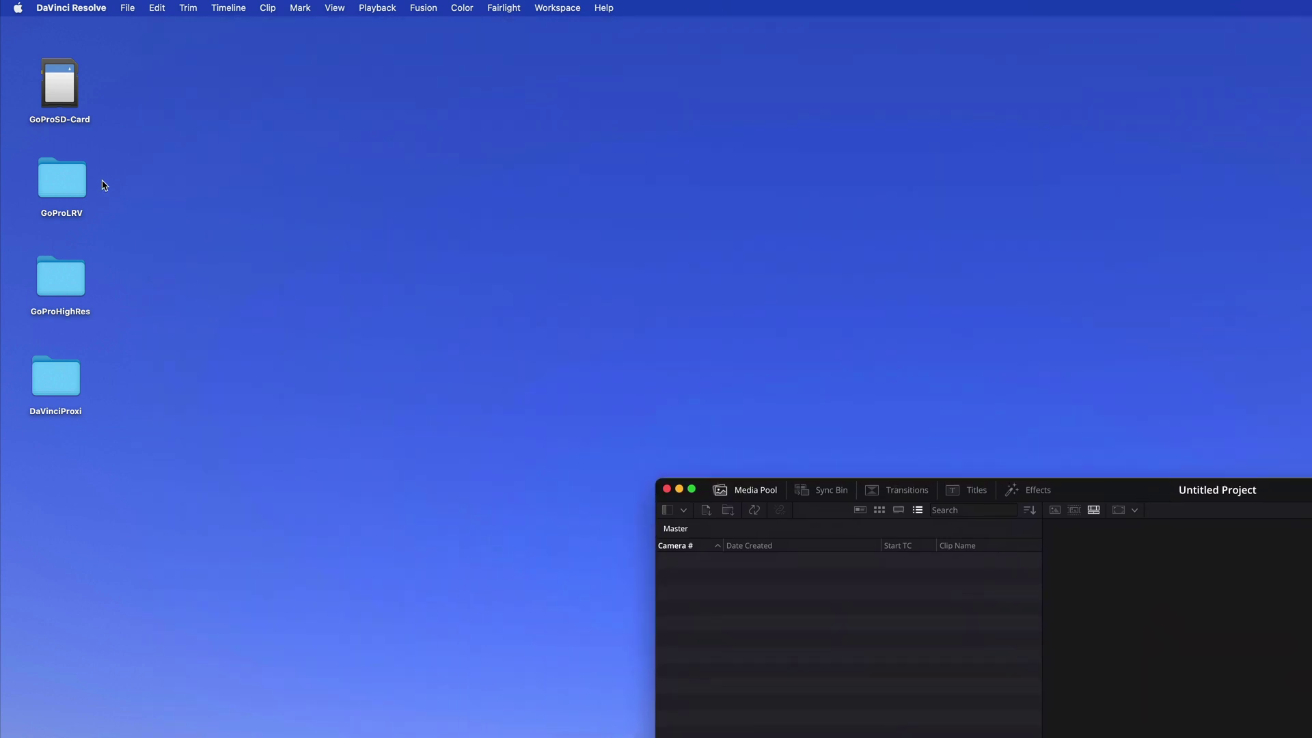
# Step: Open the GoProSD-Card on the desktop and make its Finder window much shorter
pyautogui.moveTo(56, 80); pyautogui.dragTo(379, 178)
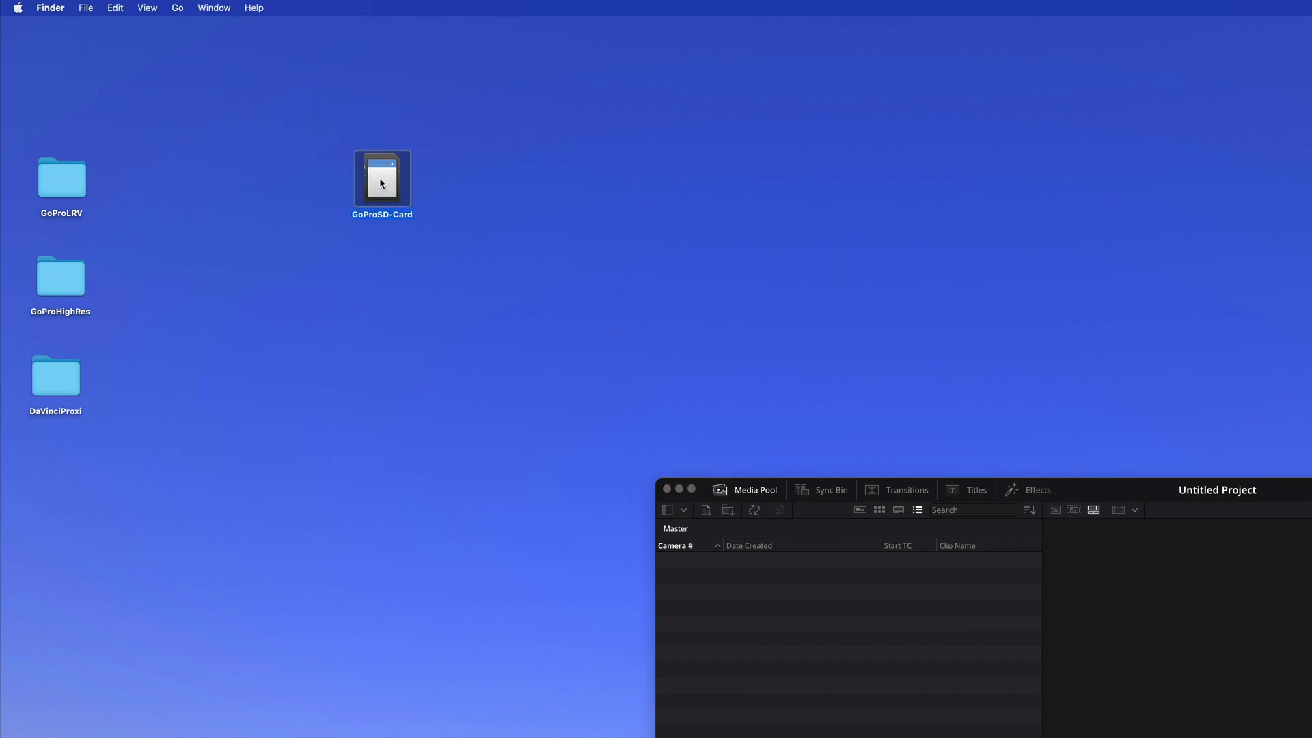
pyautogui.doubleClick(380, 178)
pyautogui.moveTo(448, 106); pyautogui.dragTo(571, 52)
pyautogui.scroll(-3, 535, 412)
pyautogui.scroll(3, 536, 424)
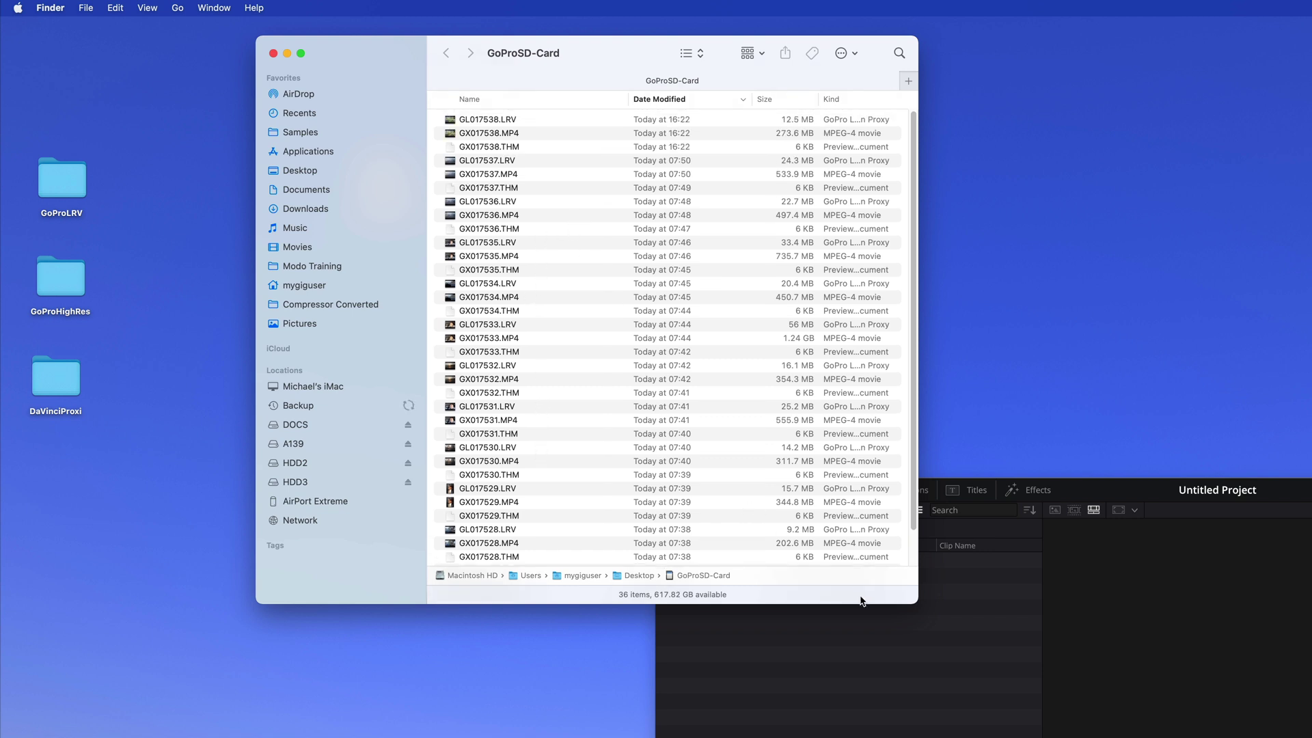
pyautogui.moveTo(916, 603); pyautogui.dragTo(899, 285)
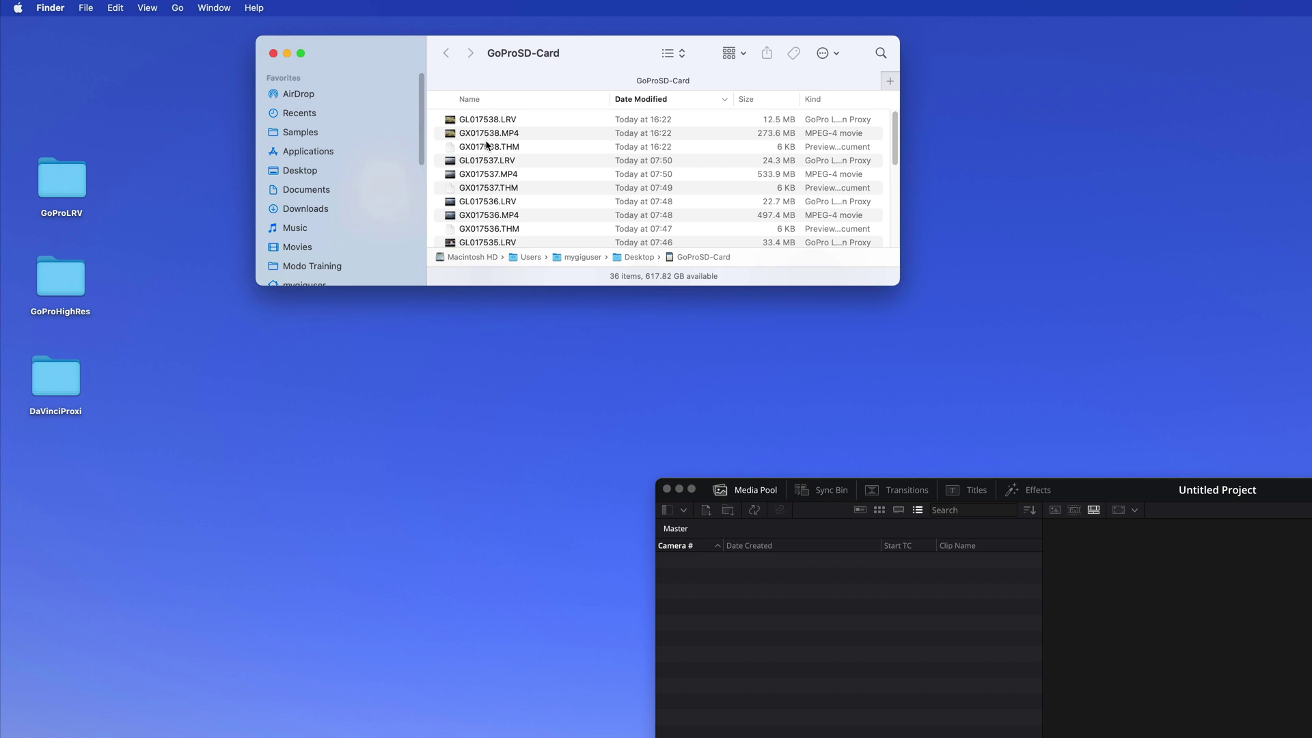
# Step: Compare GX017538.MP4 with its GL017538.LRV proxy, then move Resolve up-left
pyautogui.click(512, 135)
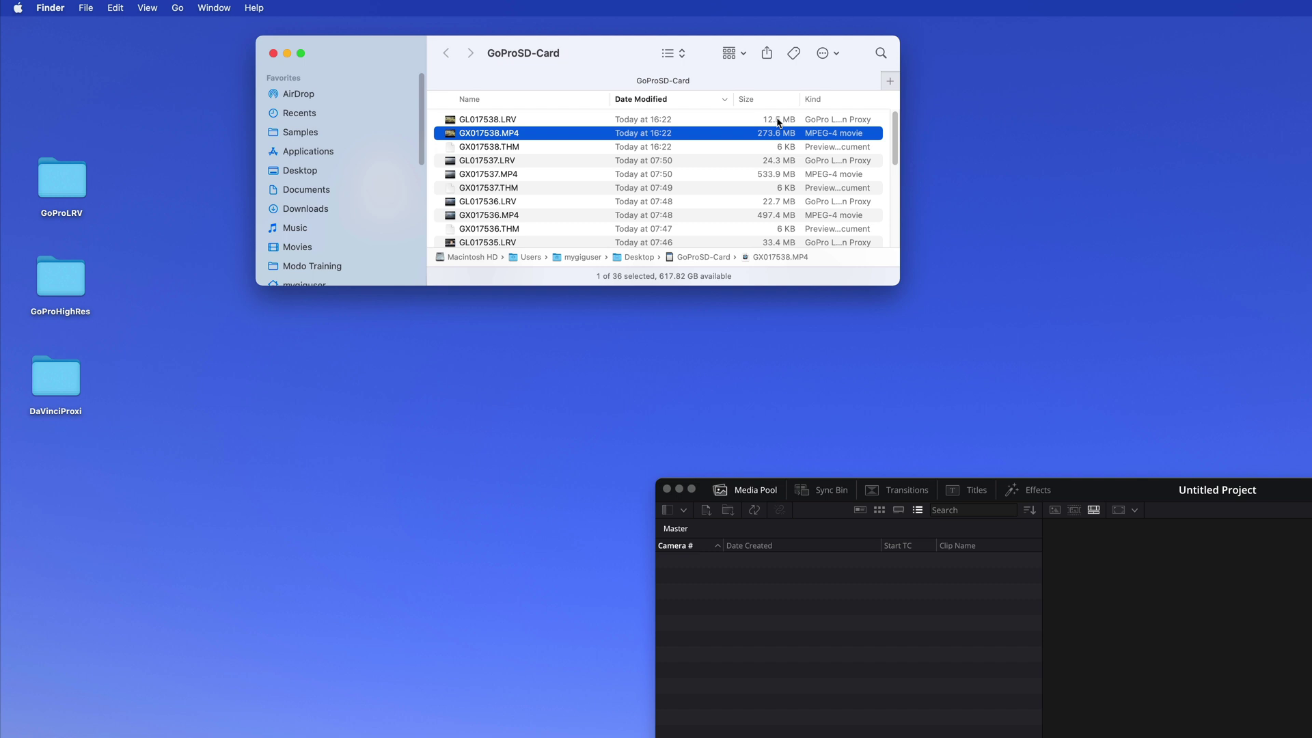
pyautogui.click(506, 120)
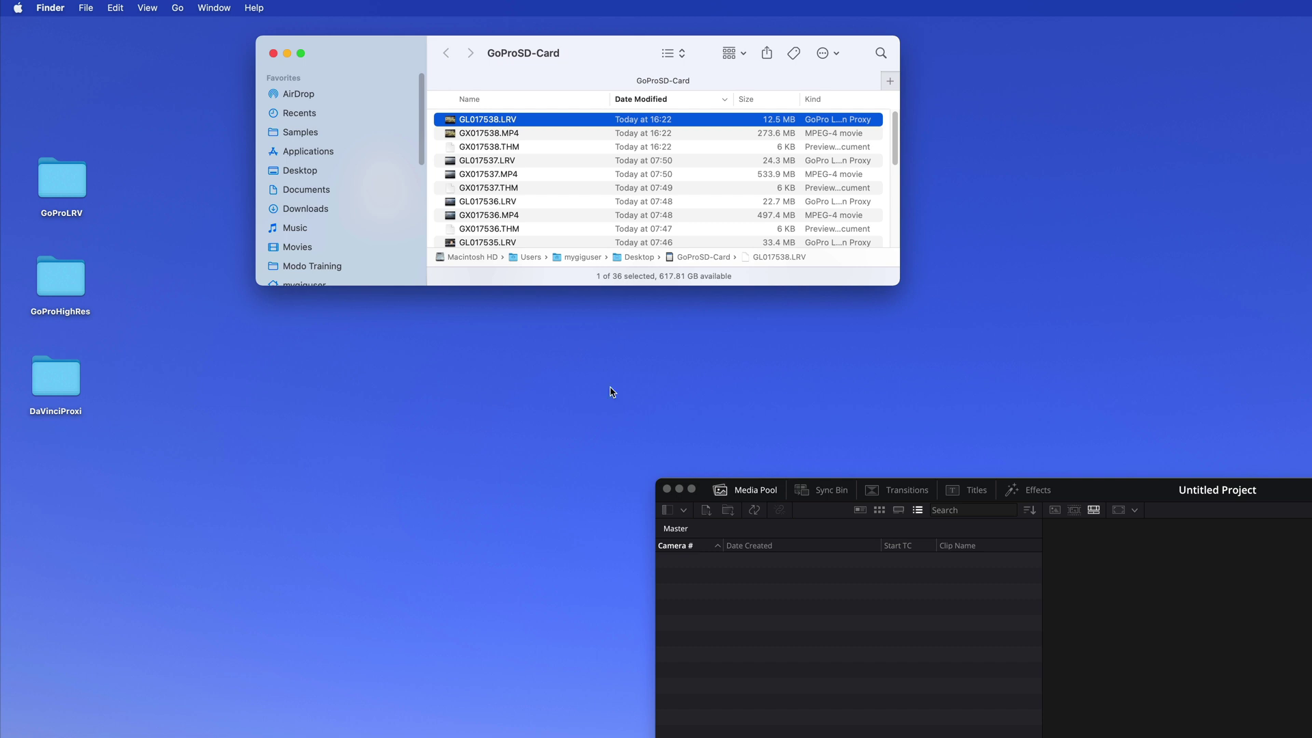
pyautogui.moveTo(1147, 490); pyautogui.dragTo(821, 338)
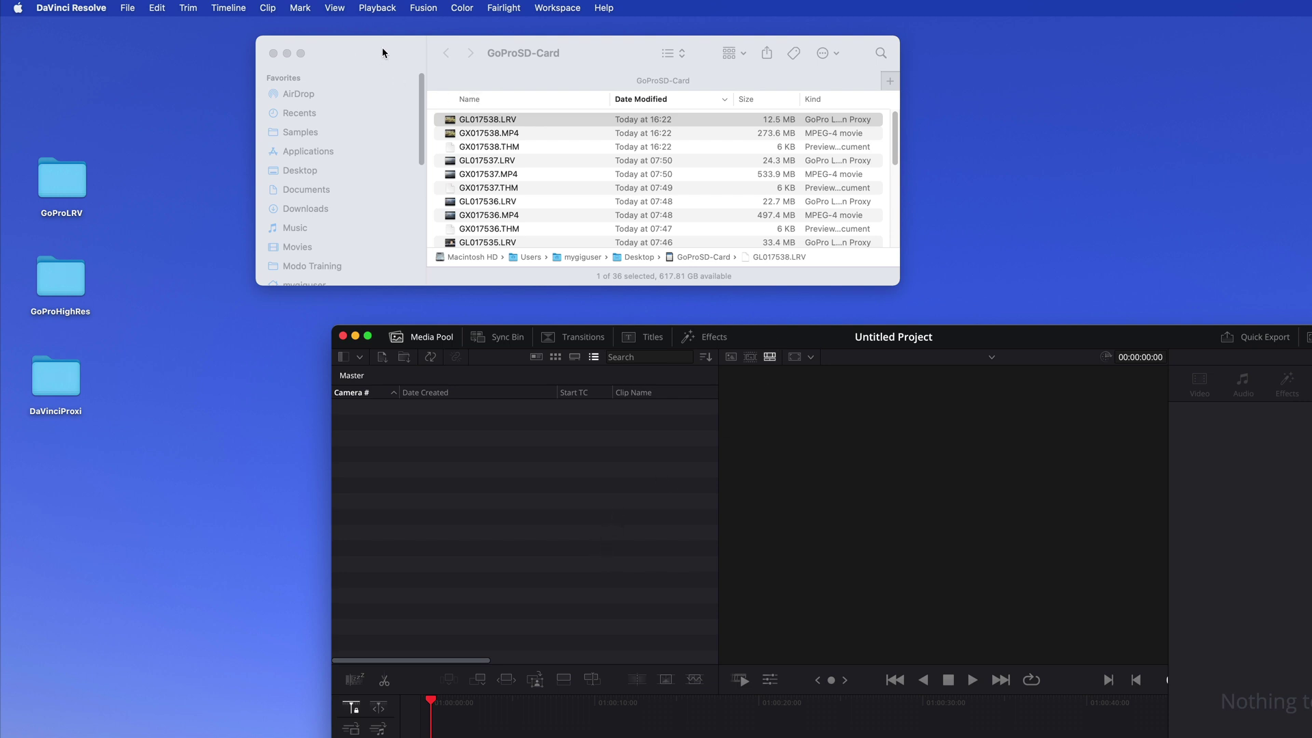
# Step: Import GX017538.MP4 into the Media Pool, changing the project frame rate to match
pyautogui.moveTo(390, 52); pyautogui.dragTo(152, 45)
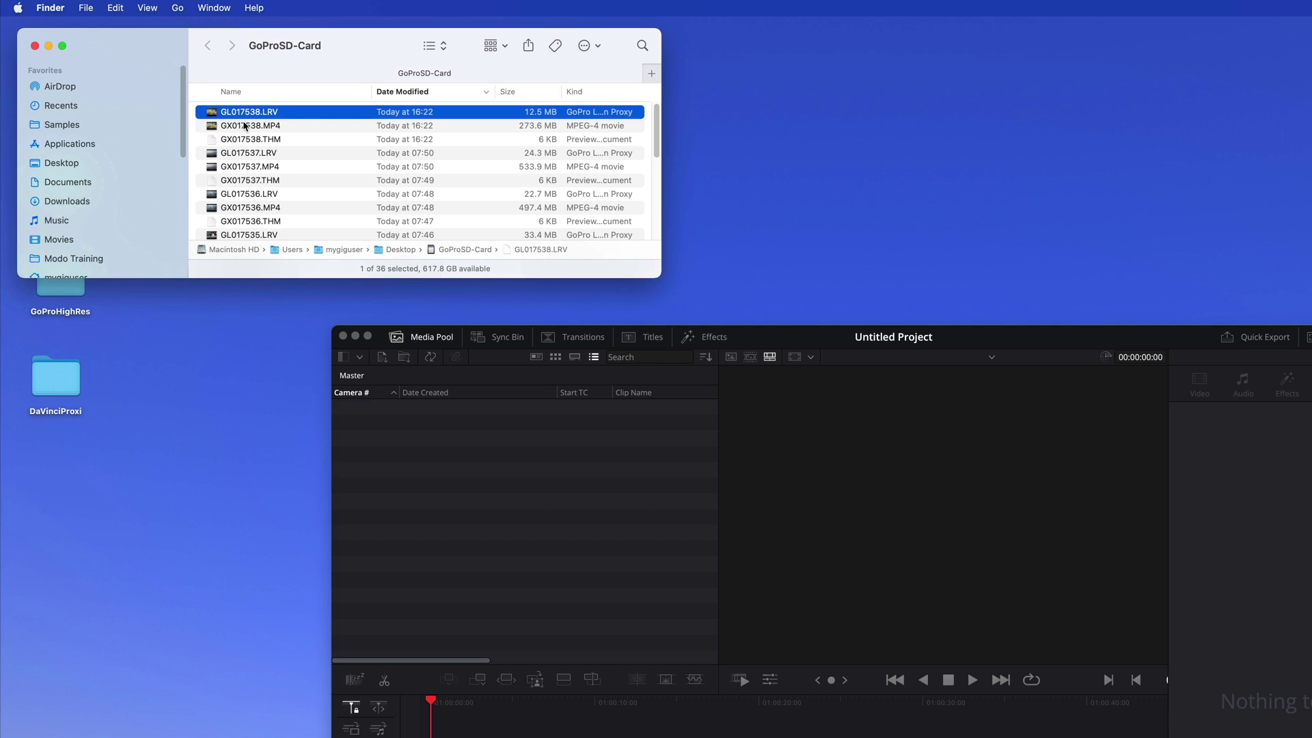
pyautogui.click(272, 127)
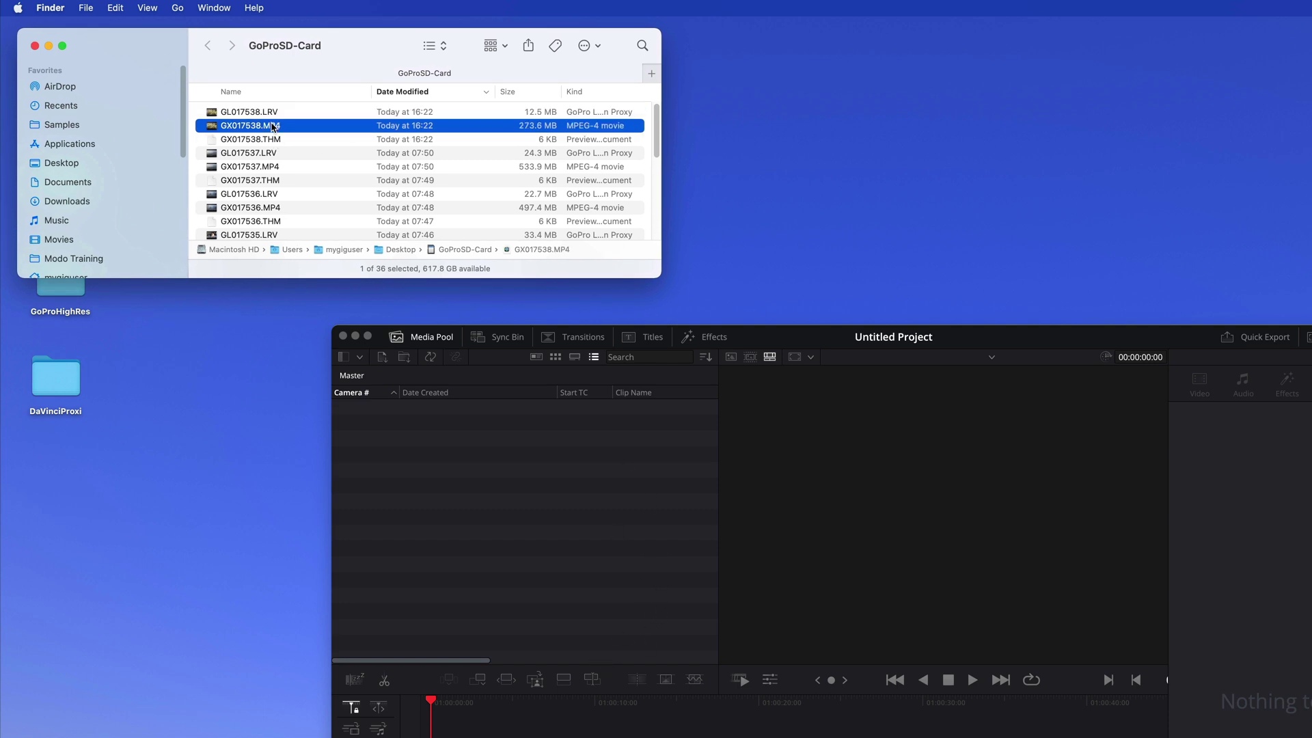
pyautogui.moveTo(212, 128); pyautogui.dragTo(530, 507)
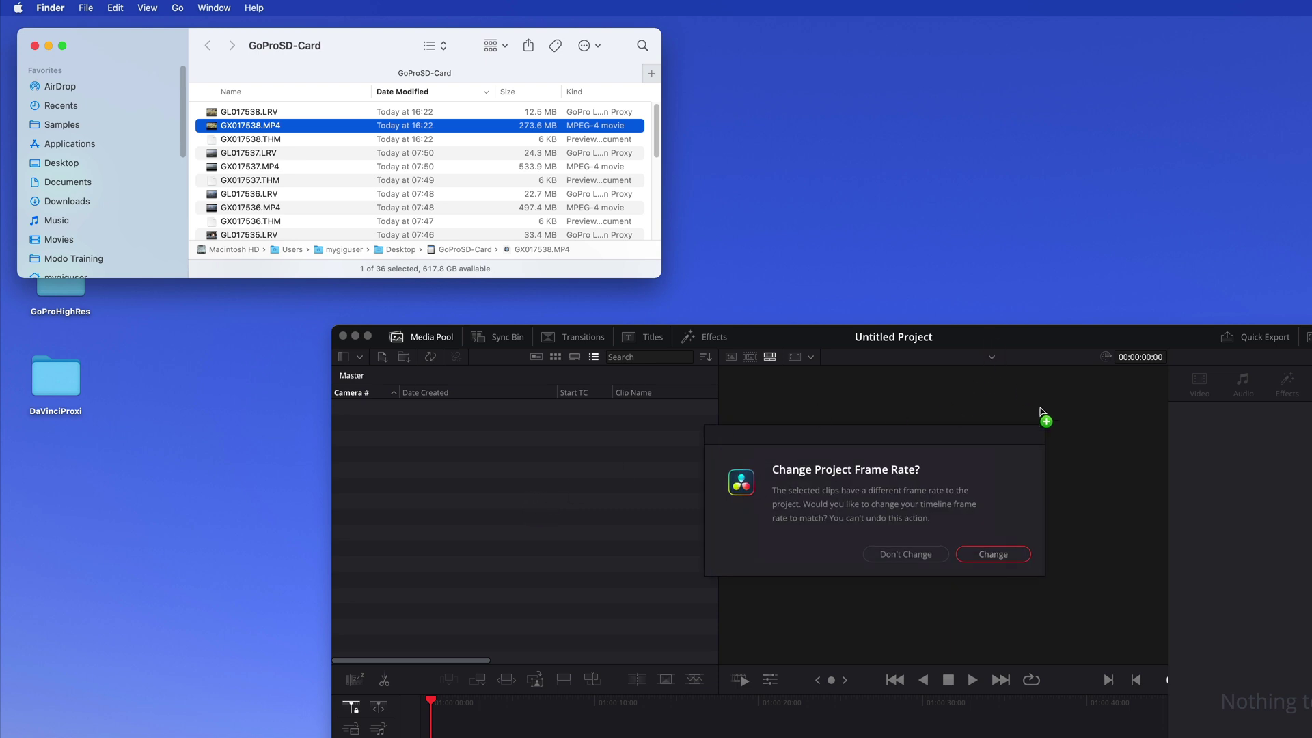
pyautogui.click(992, 555)
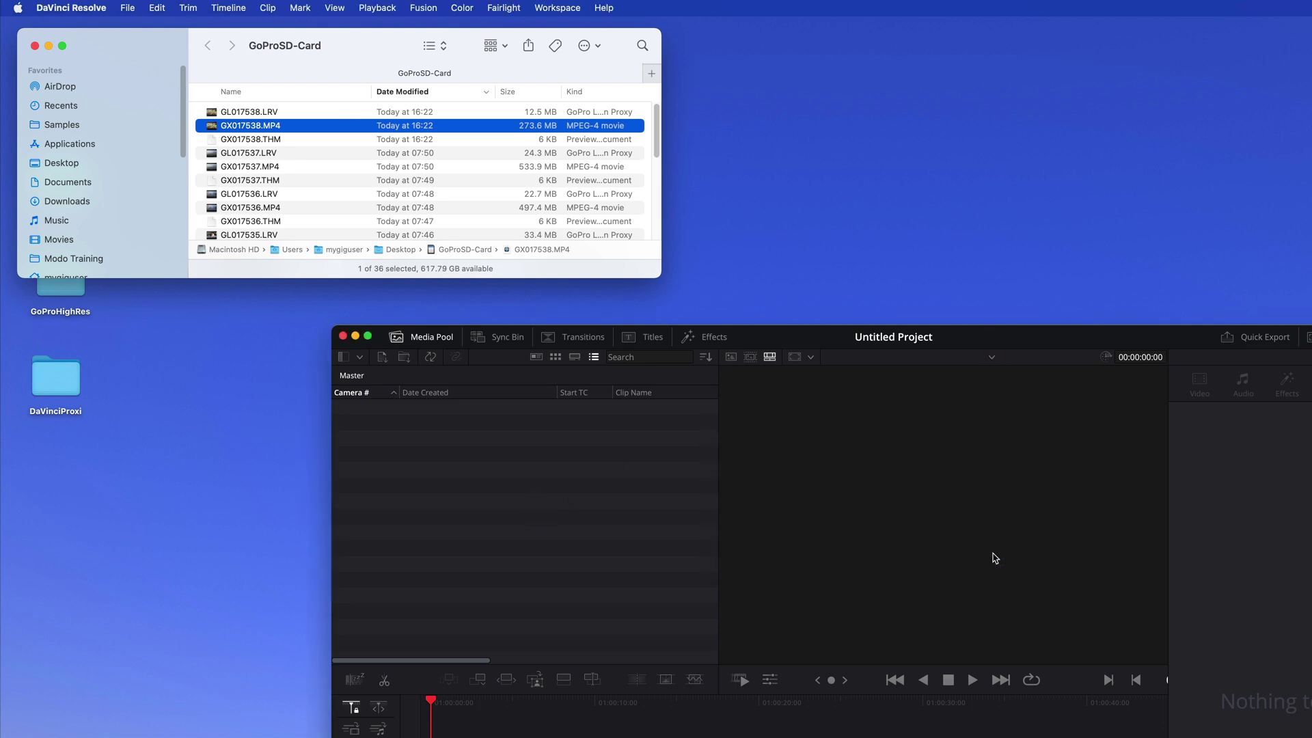
# Step: Maximize Resolve, switch the Media Pool to thumbnails, and create a timeline from the clip
pyautogui.doubleClick(1006, 339)
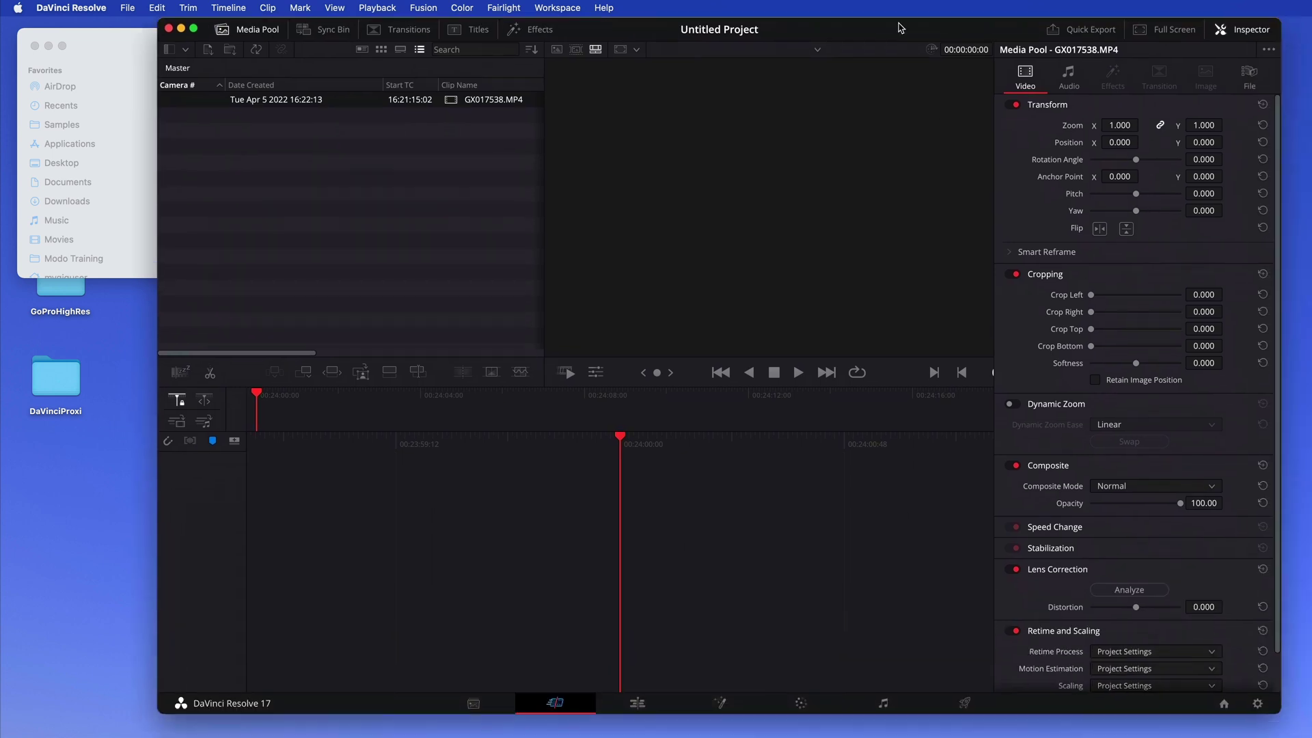
pyautogui.moveTo(900, 28)
pyautogui.mouseDown()
pyautogui.moveTo(894, 39)
pyautogui.moveTo(910, 38)
pyautogui.mouseUp()
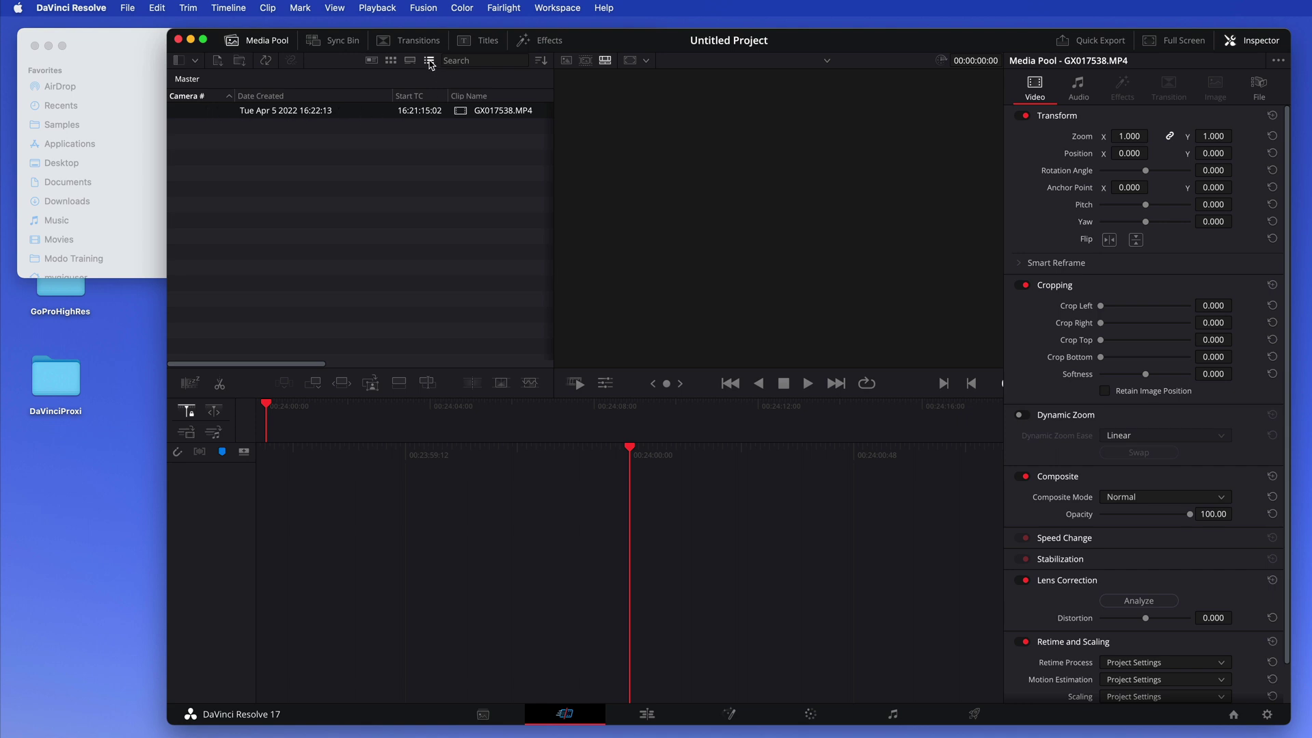
pyautogui.click(372, 61)
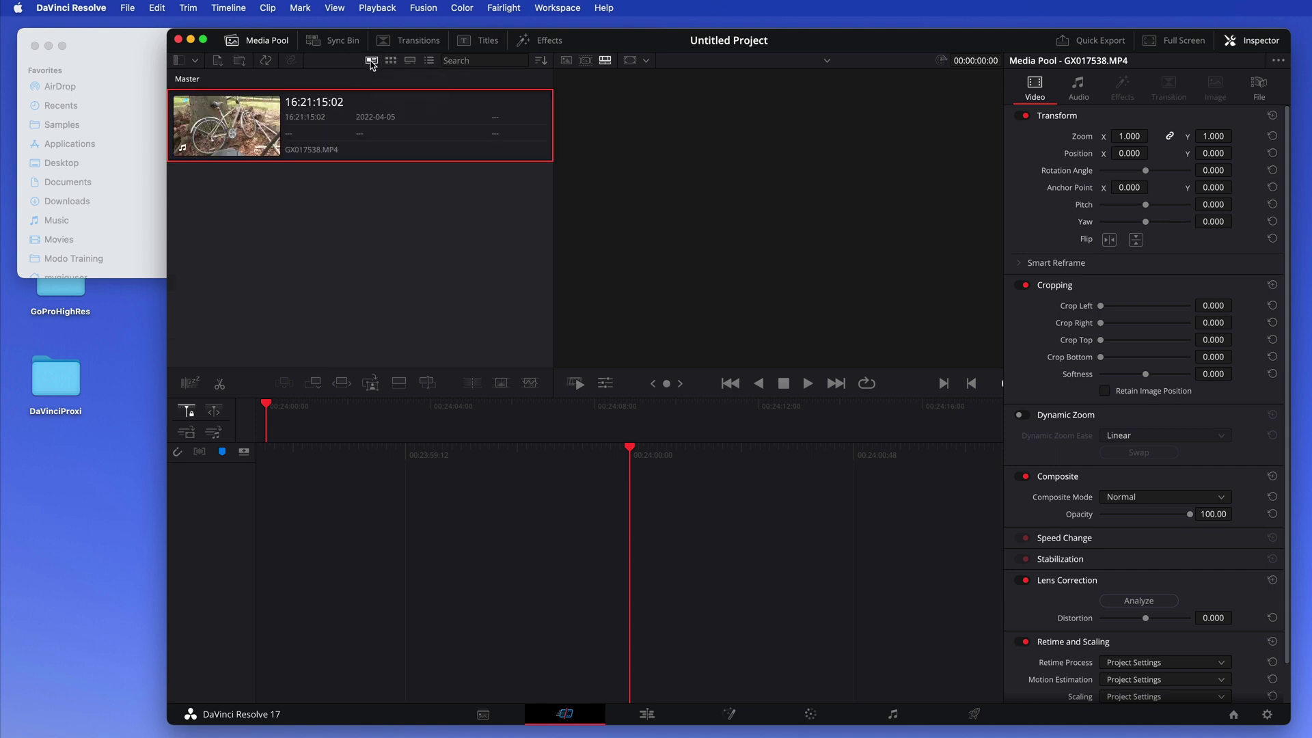
pyautogui.click(391, 60)
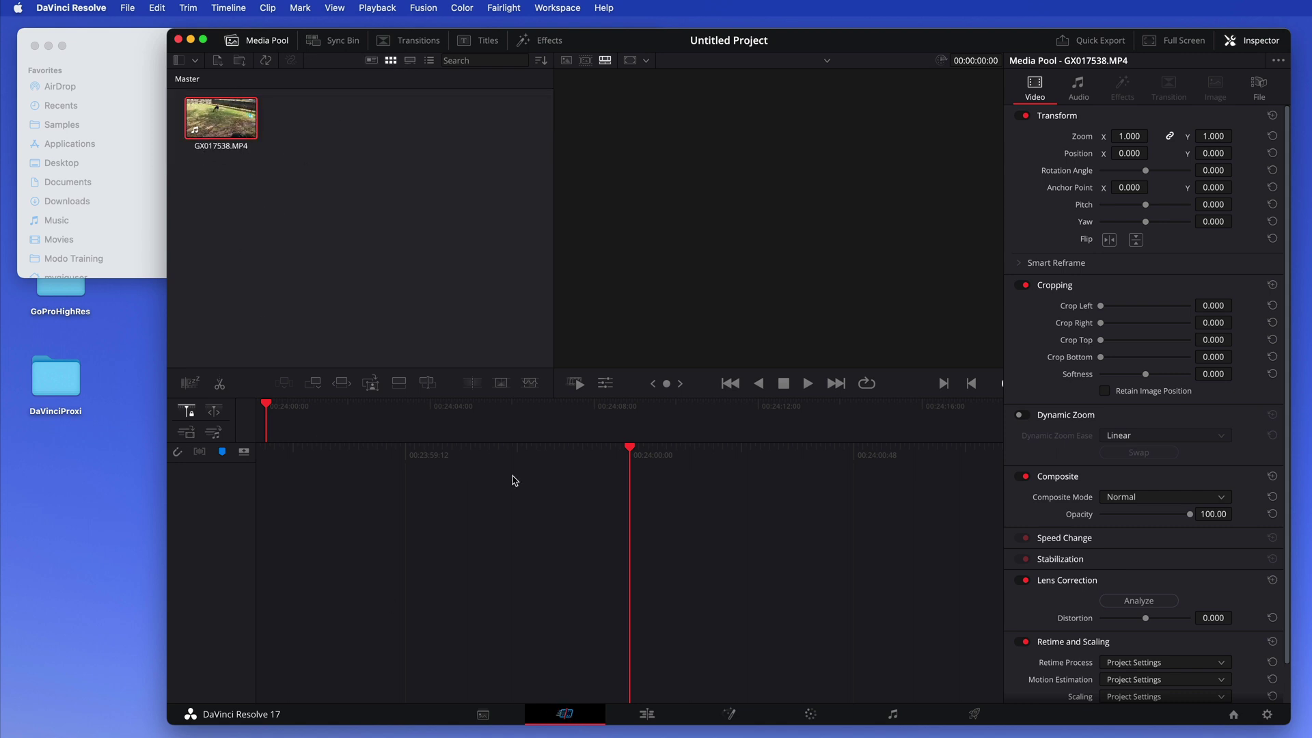
pyautogui.moveTo(248, 127); pyautogui.dragTo(486, 503)
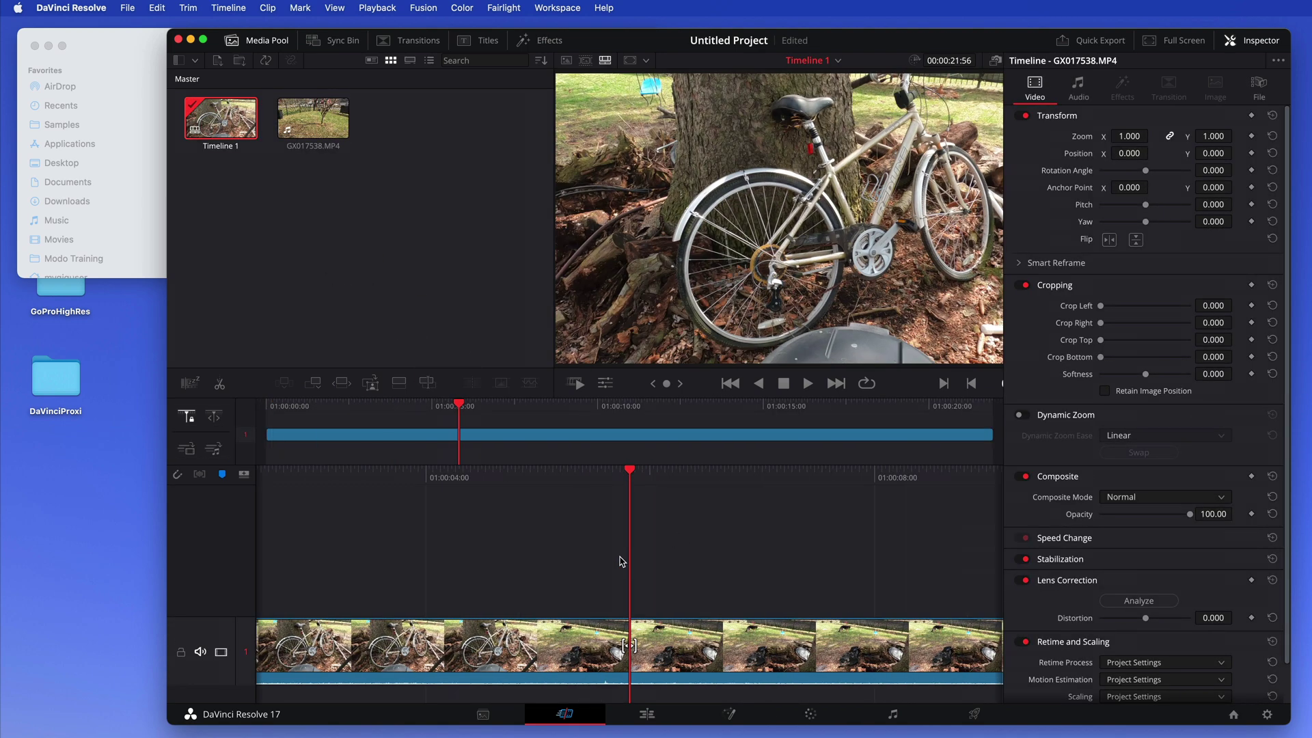
# Step: Play back Timeline 1's GX017538 clip and stop it
pyautogui.scroll(3, 595, 561)
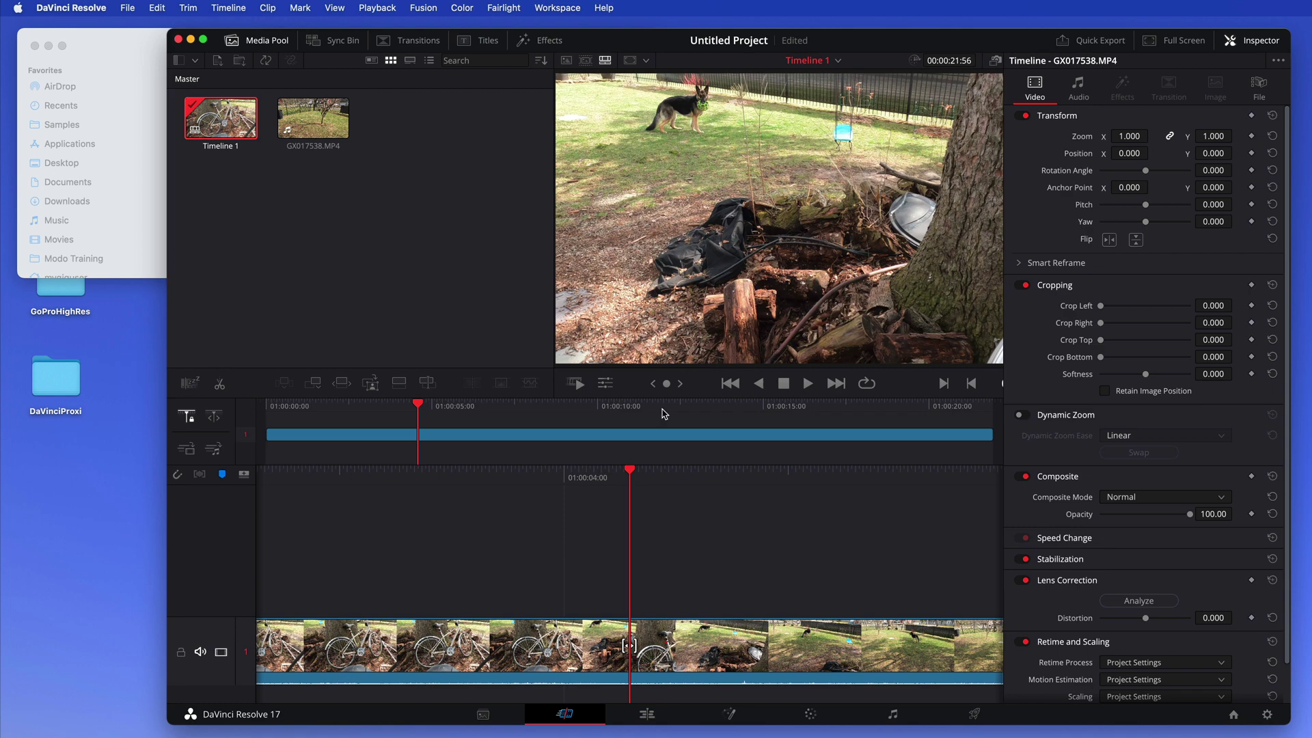
pyautogui.click(808, 385)
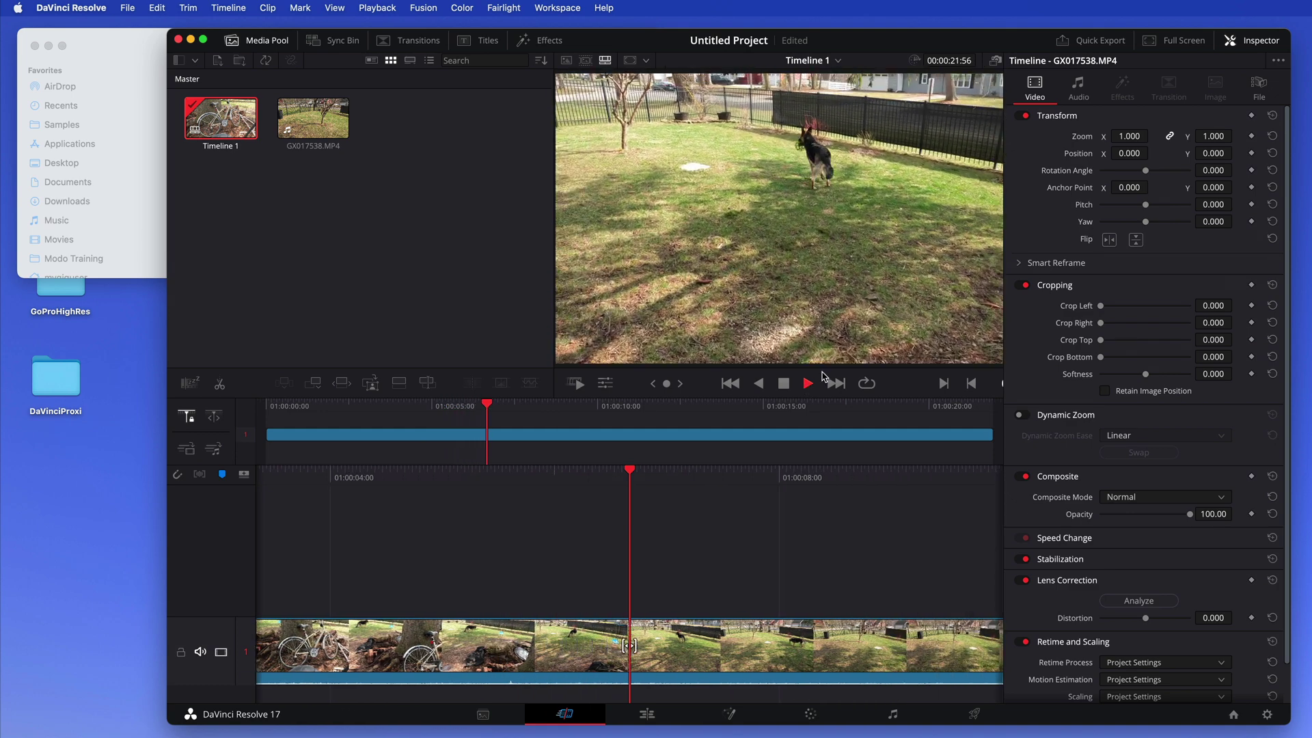
pyautogui.click(784, 384)
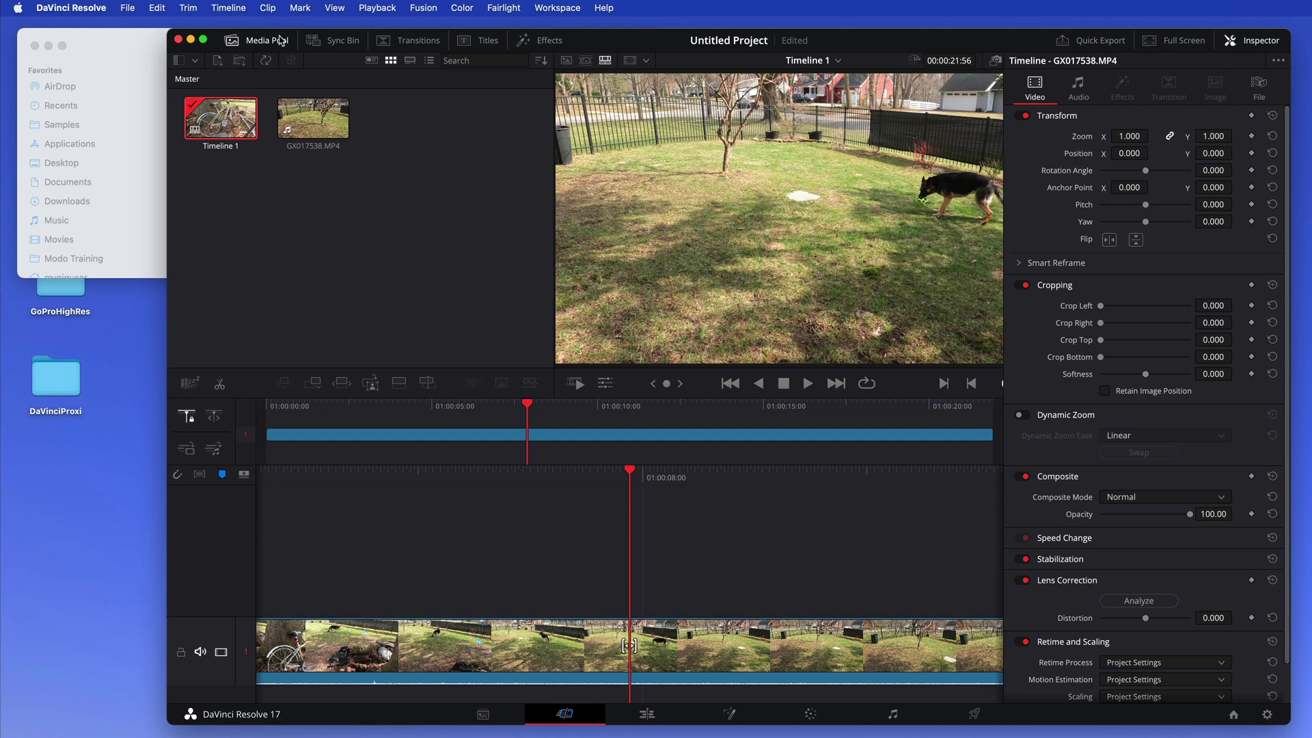
# Step: Close the SD-card Finder window and return to Resolve's Media page
pyautogui.click(116, 47)
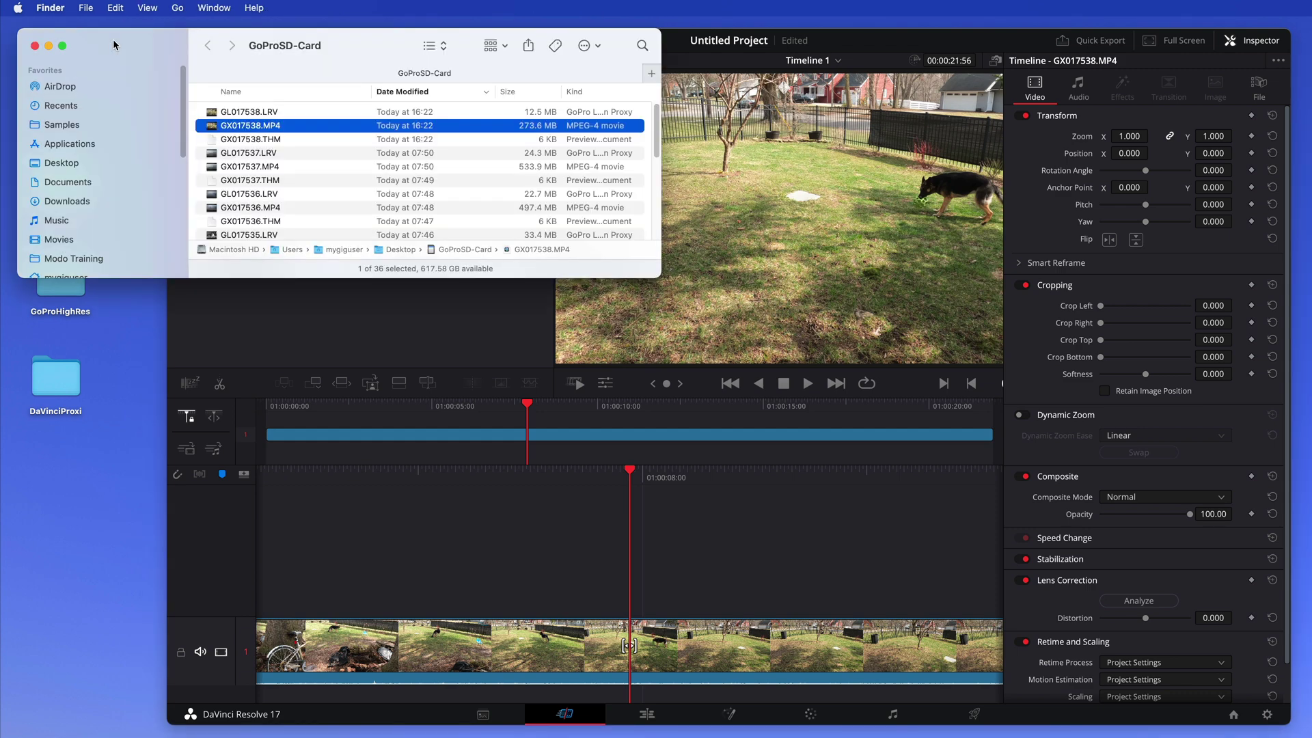
pyautogui.click(35, 46)
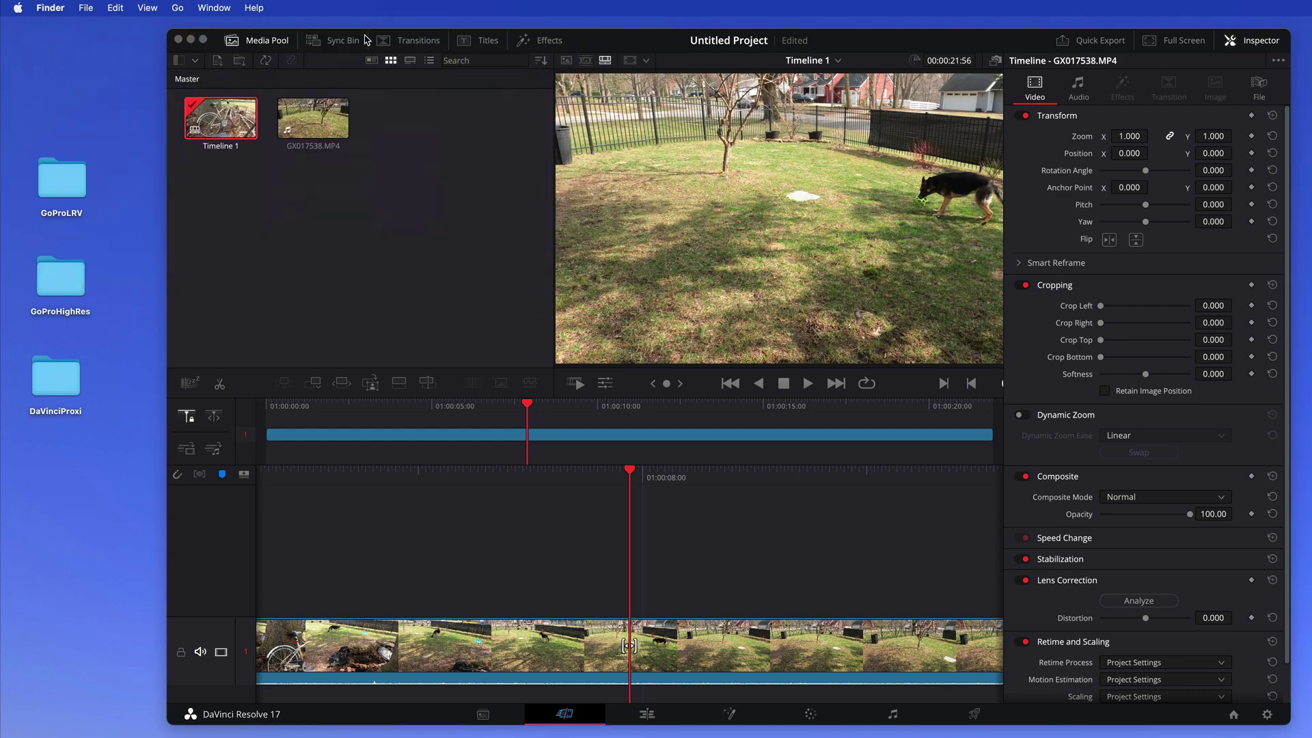
pyautogui.click(623, 41)
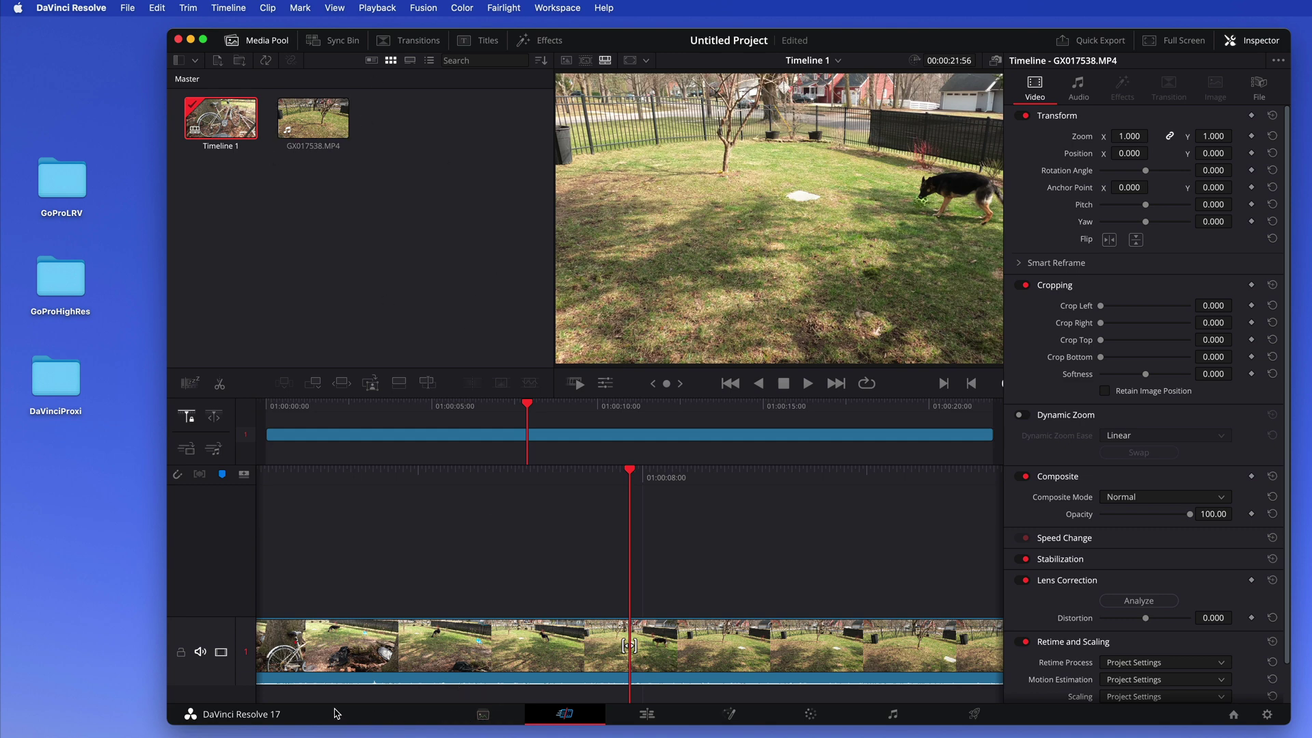
pyautogui.click(481, 714)
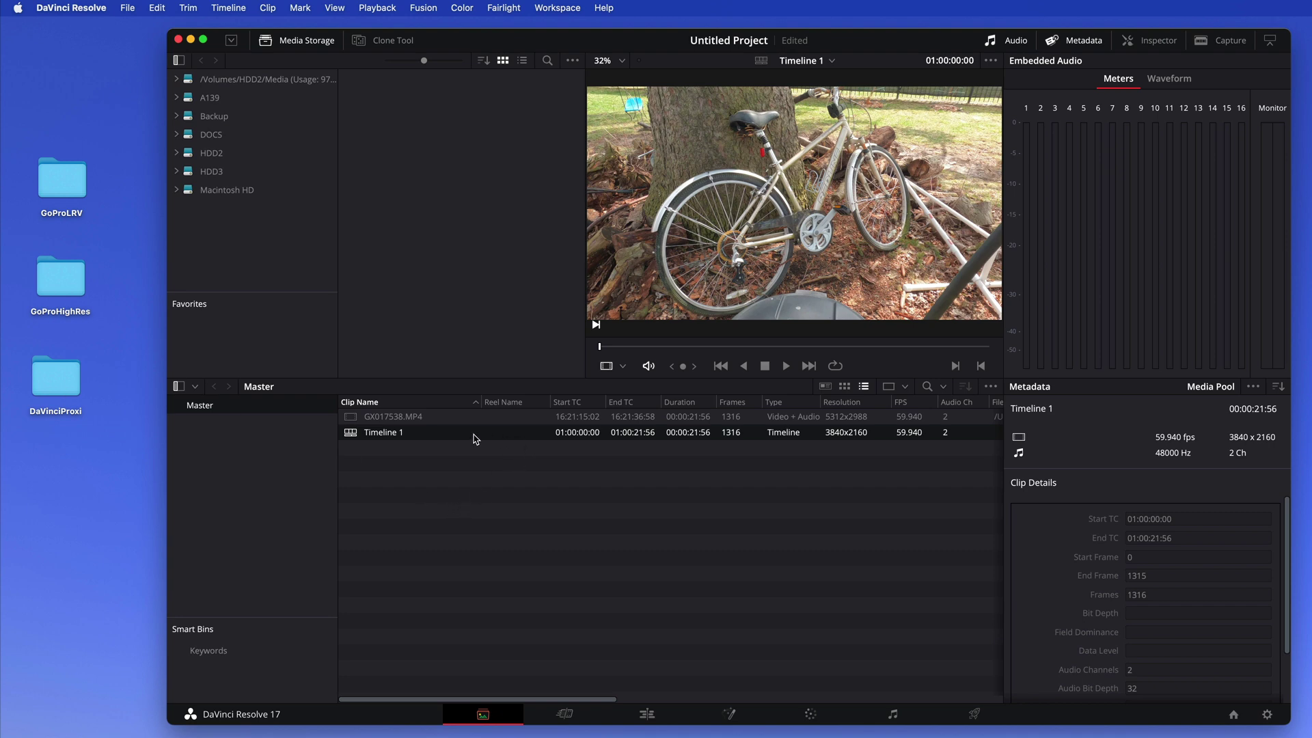
# Step: In Project Settings, scroll down to Working Folders and browse for a new proxy generation location
pyautogui.click(126, 8)
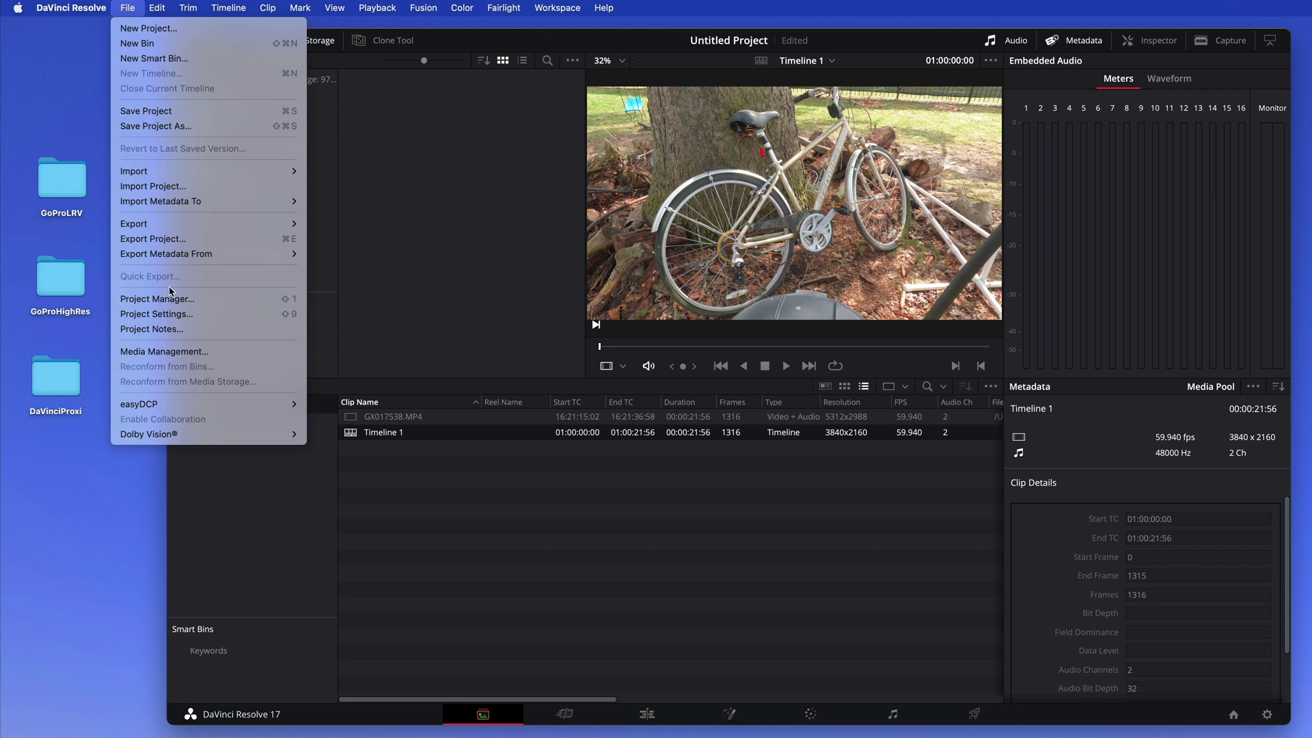
pyautogui.click(179, 314)
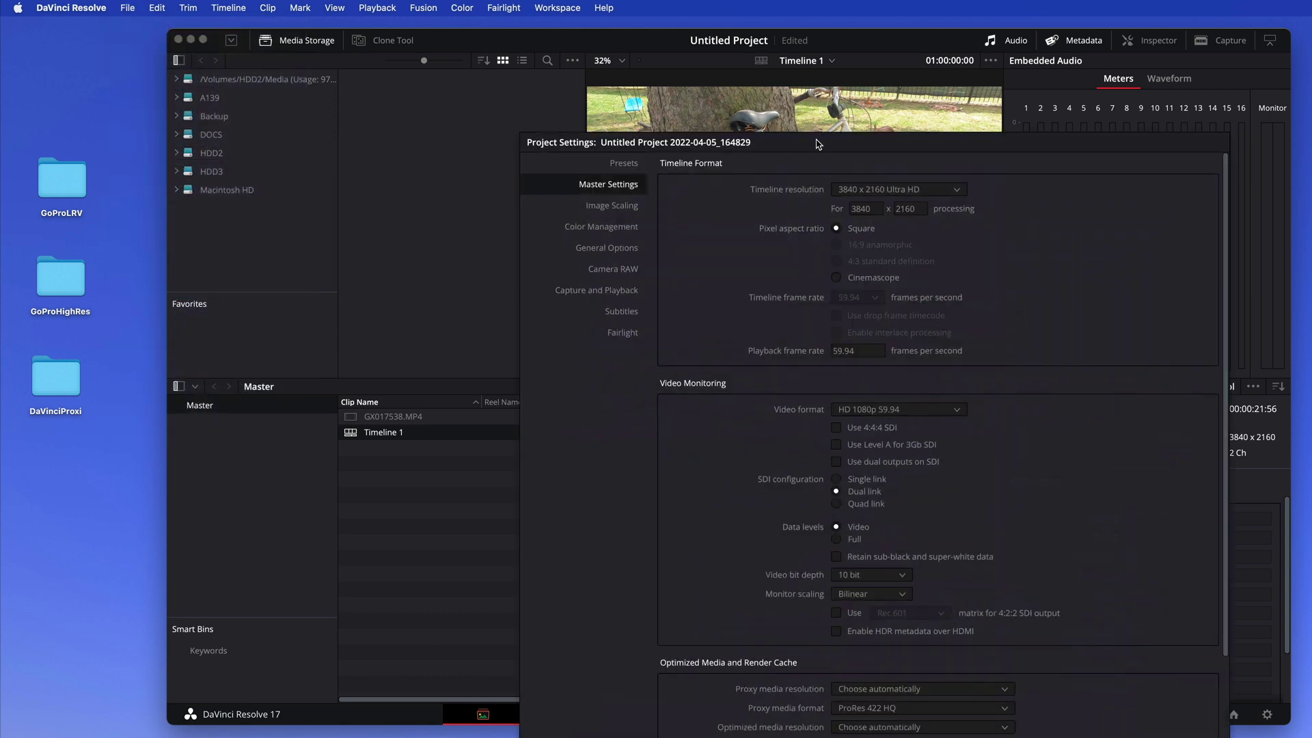
pyautogui.moveTo(820, 143); pyautogui.dragTo(543, 29)
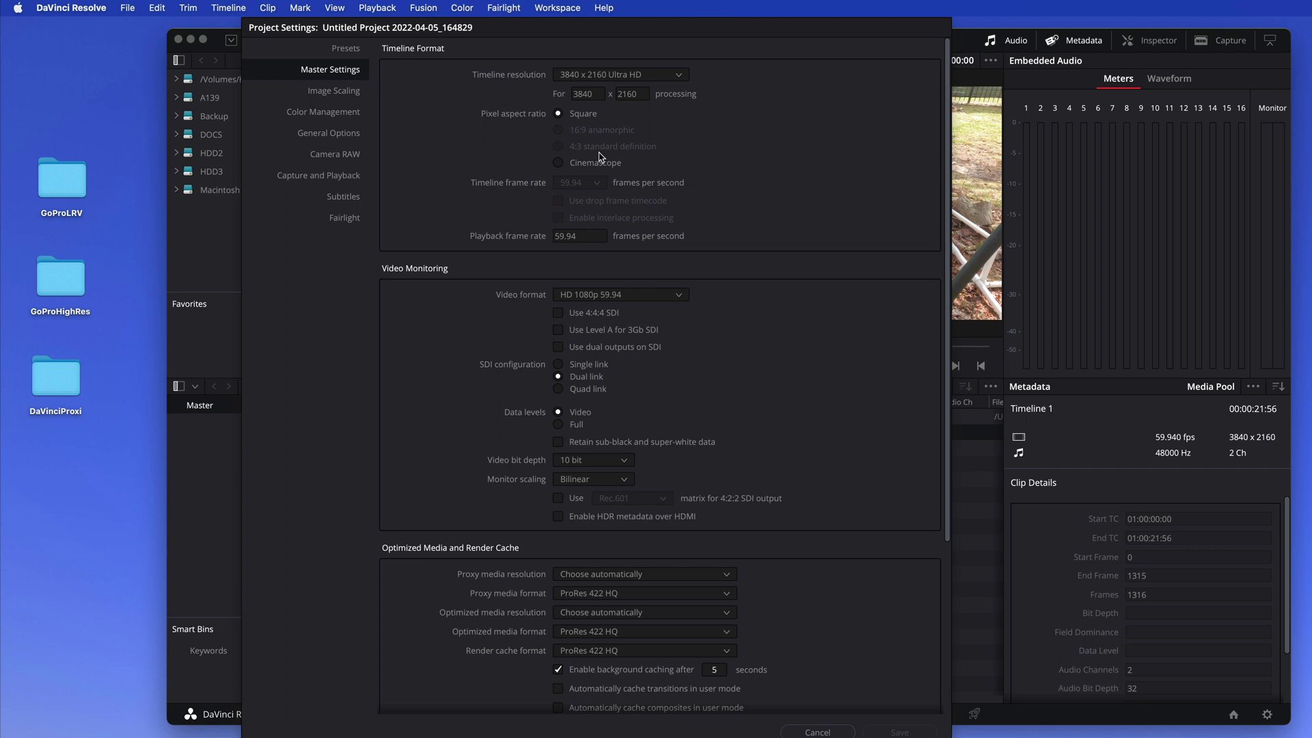
pyautogui.scroll(-1, 478, 356)
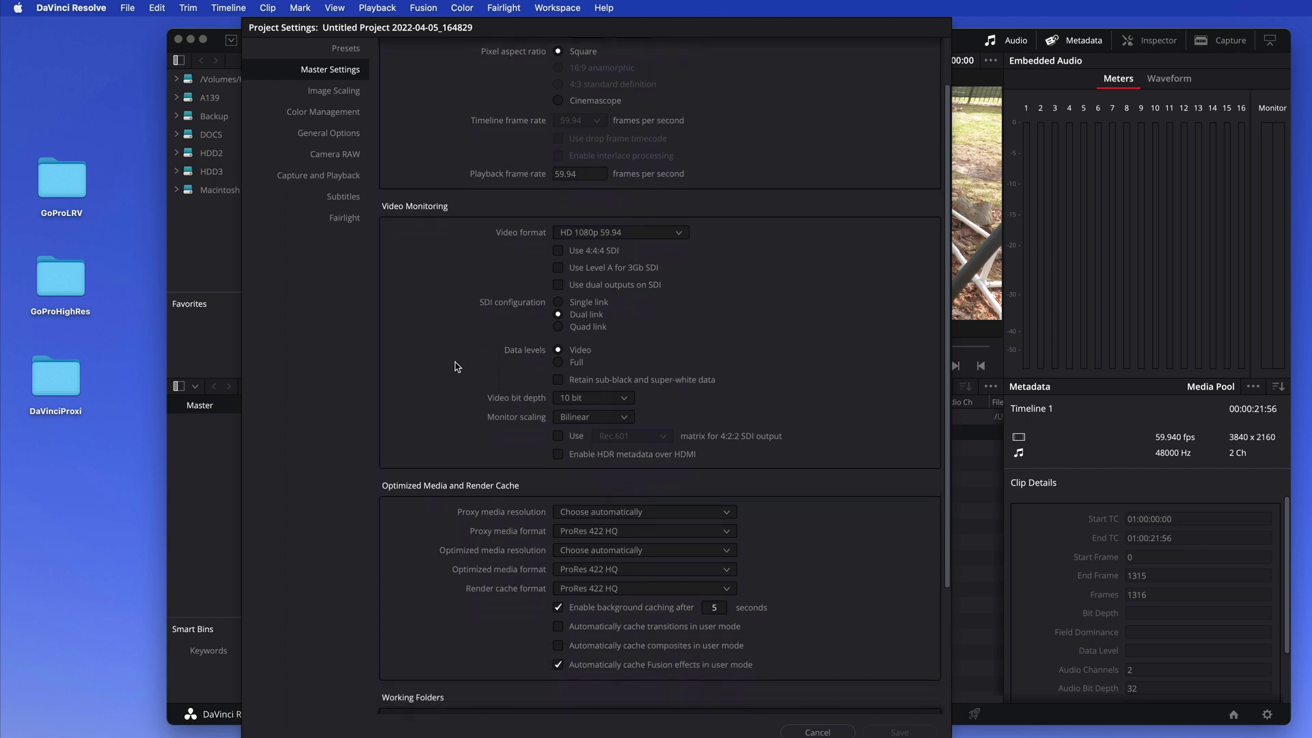
pyautogui.scroll(-3, 457, 366)
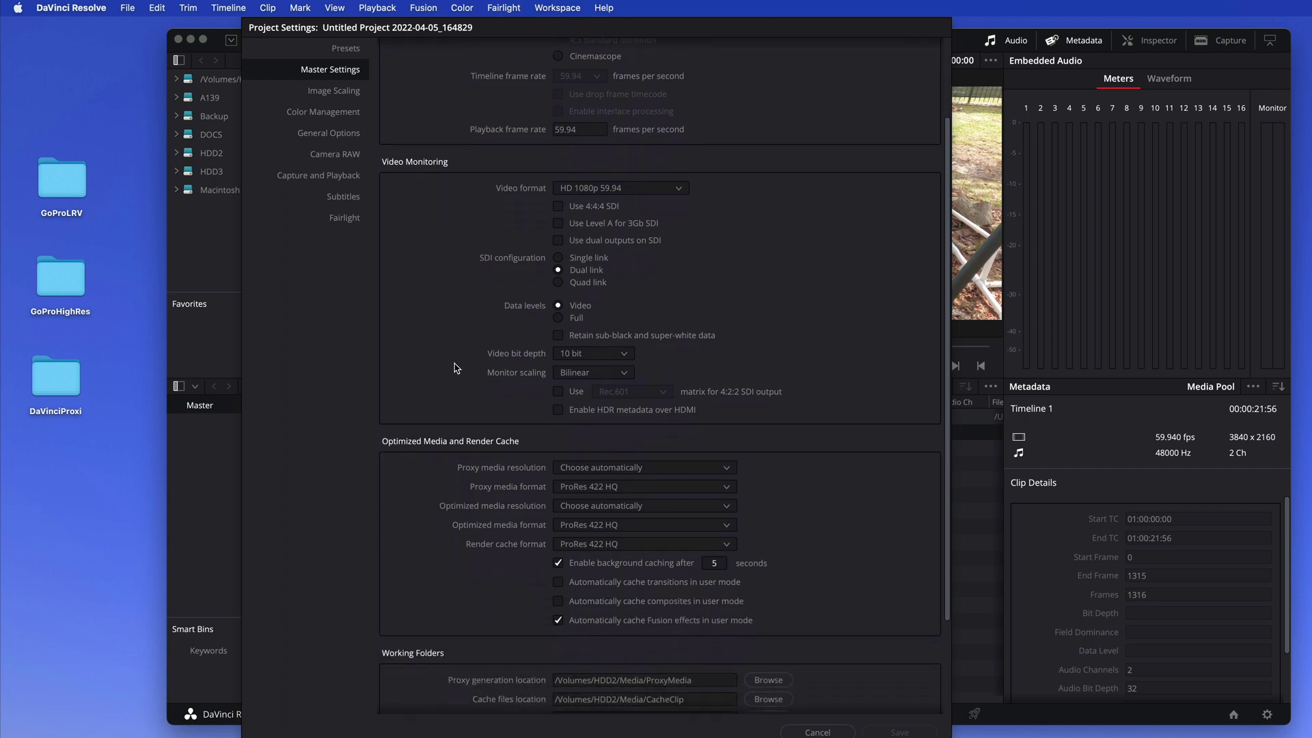
pyautogui.scroll(-7, 457, 367)
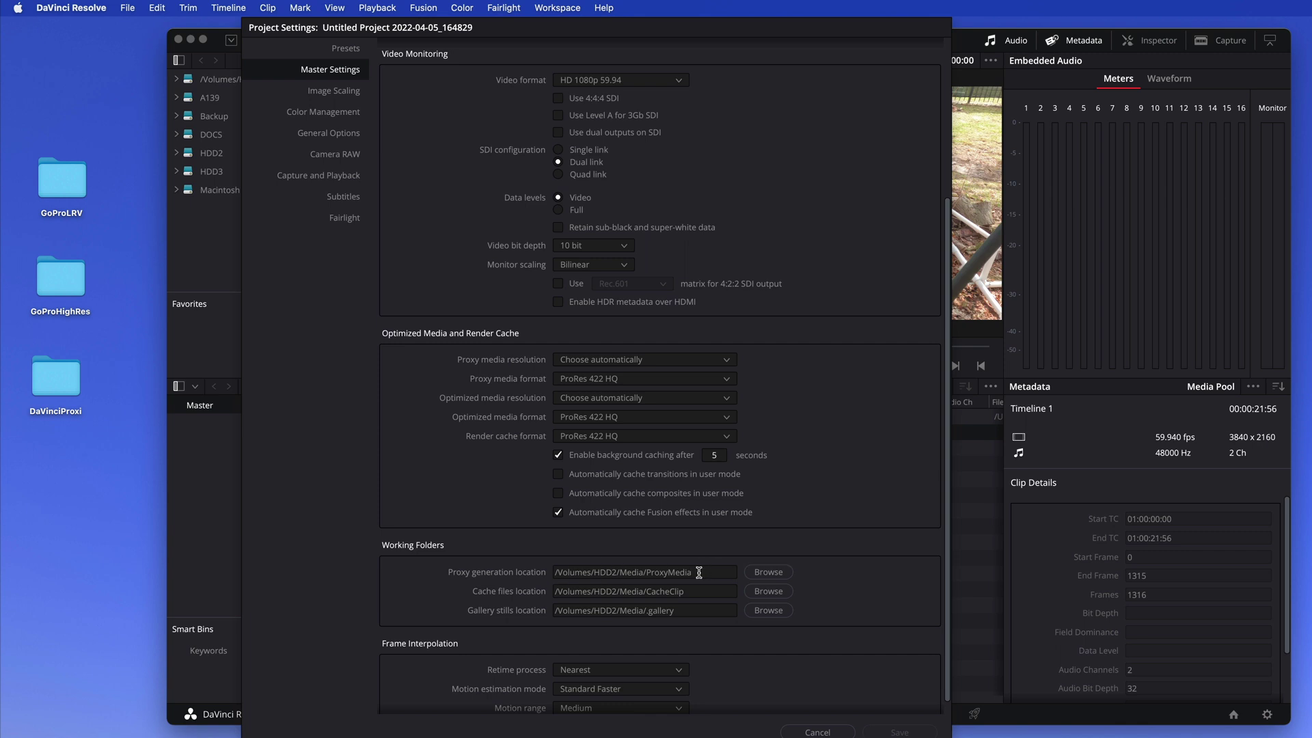
pyautogui.click(763, 575)
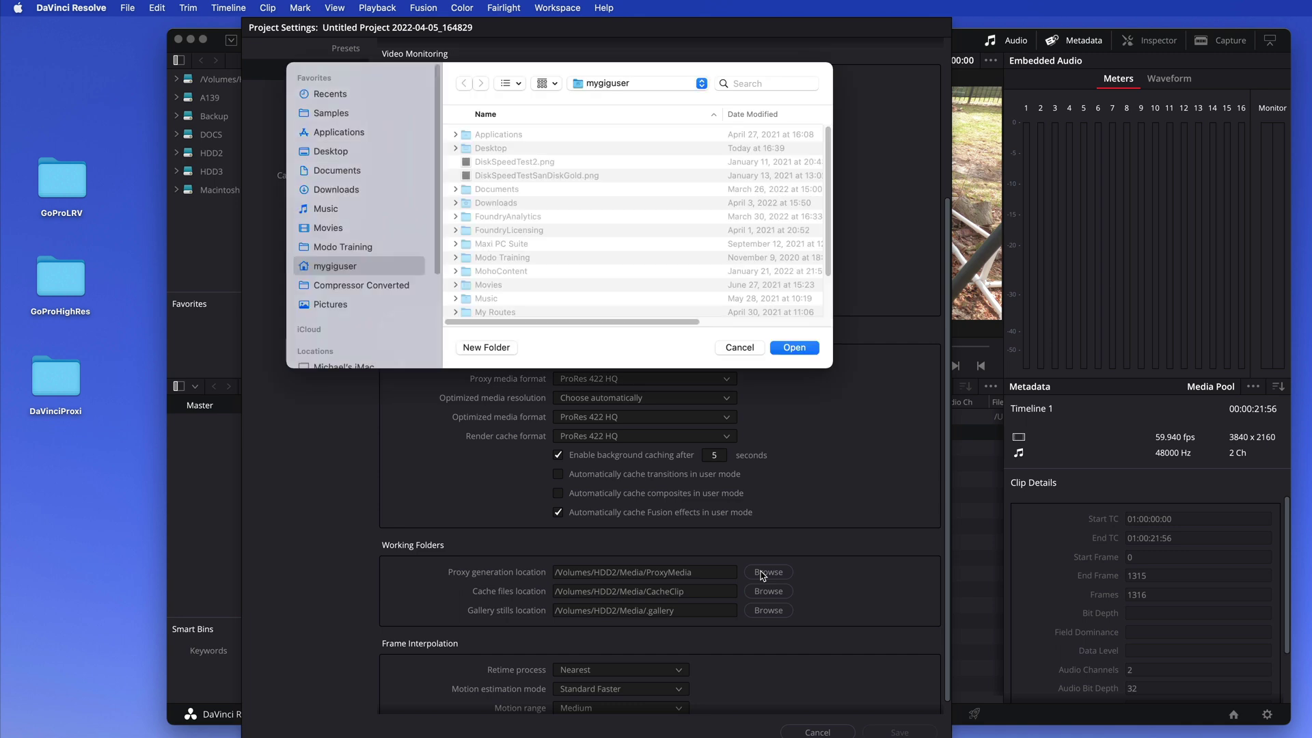
# Step: Choose Desktop > DaVinciProxi as the proxy location and save Project Settings
pyautogui.click(335, 151)
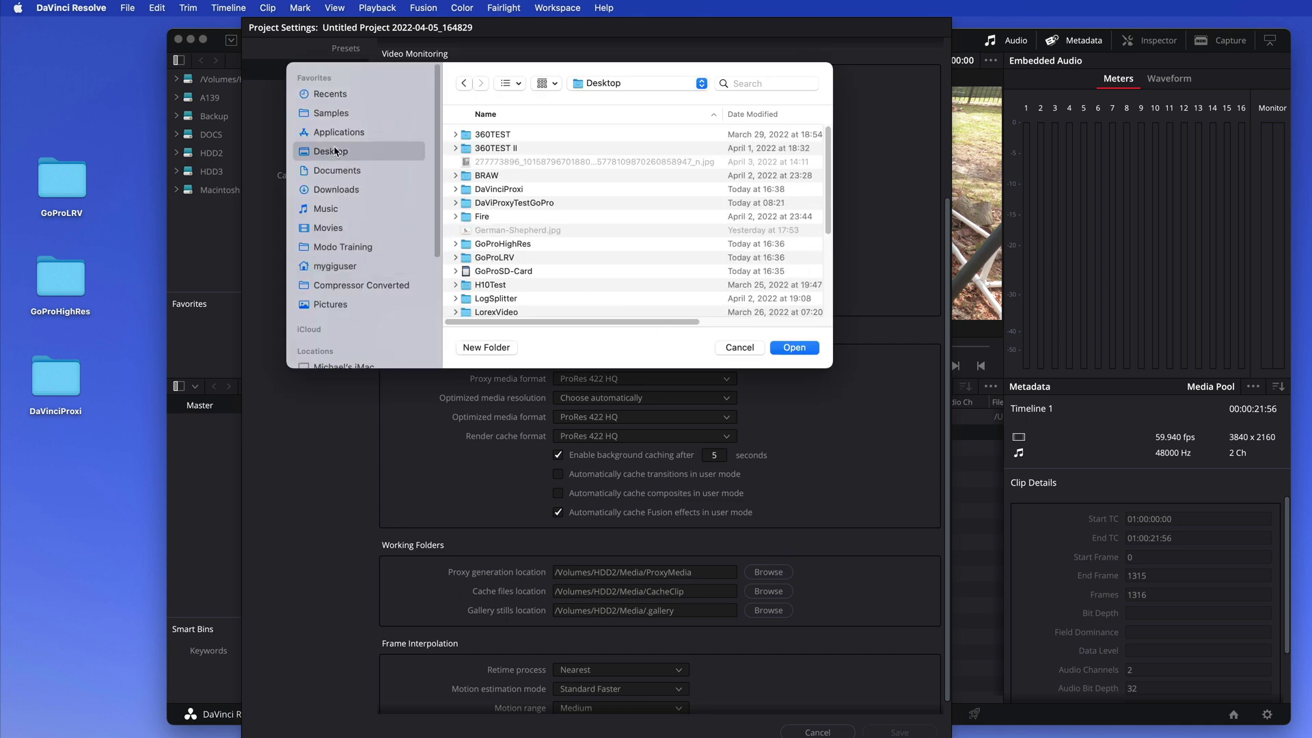
pyautogui.doubleClick(501, 190)
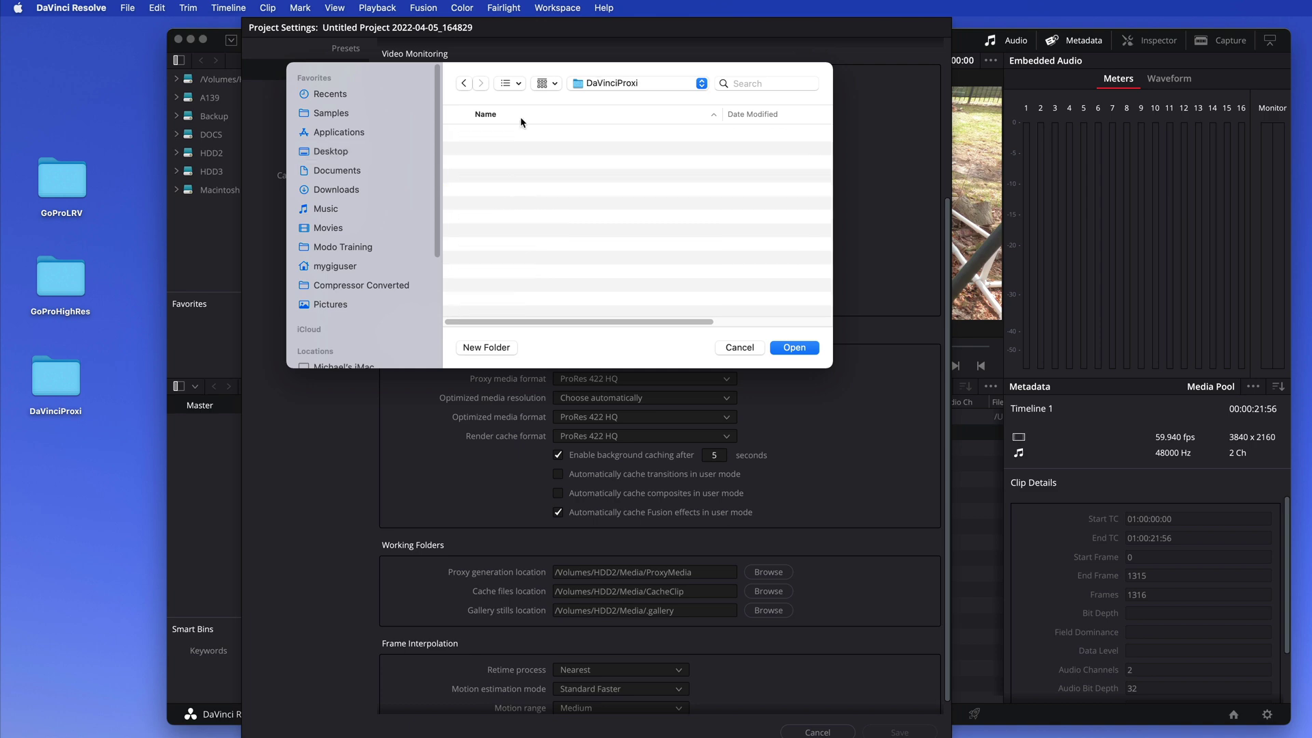
pyautogui.click(794, 348)
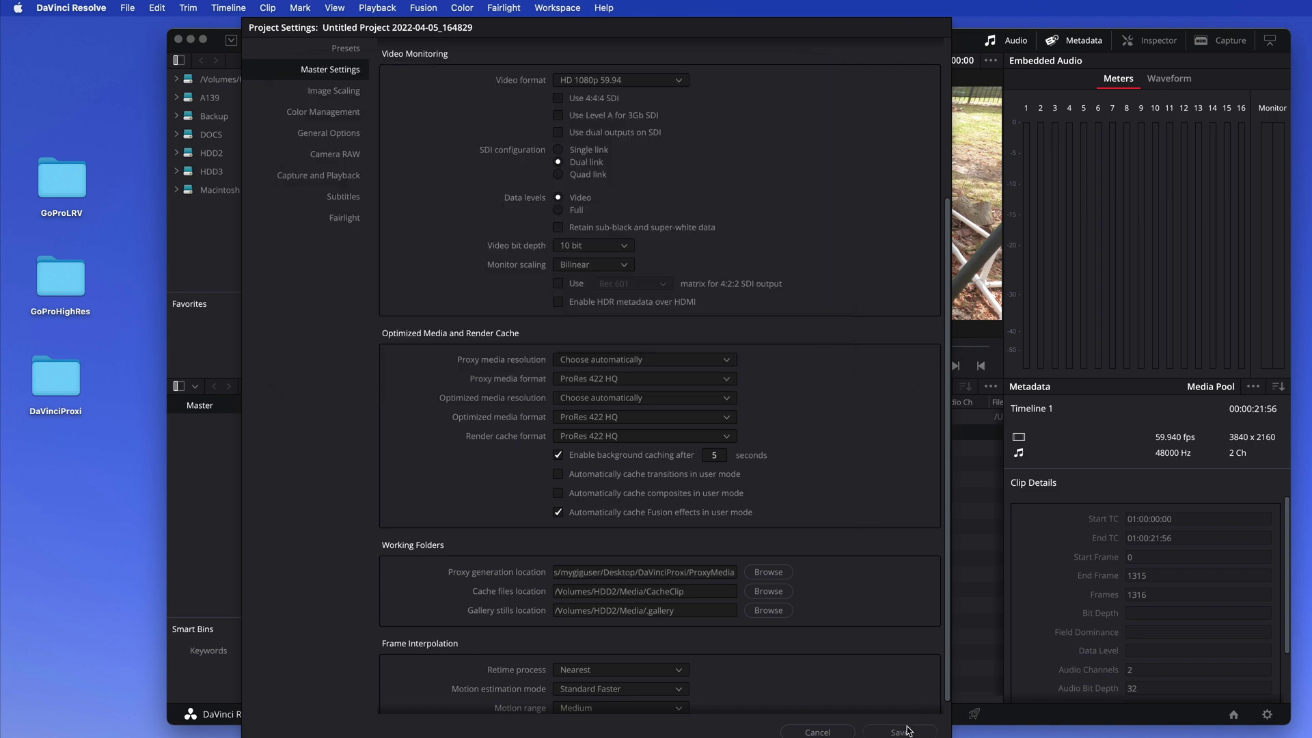
pyautogui.click(900, 731)
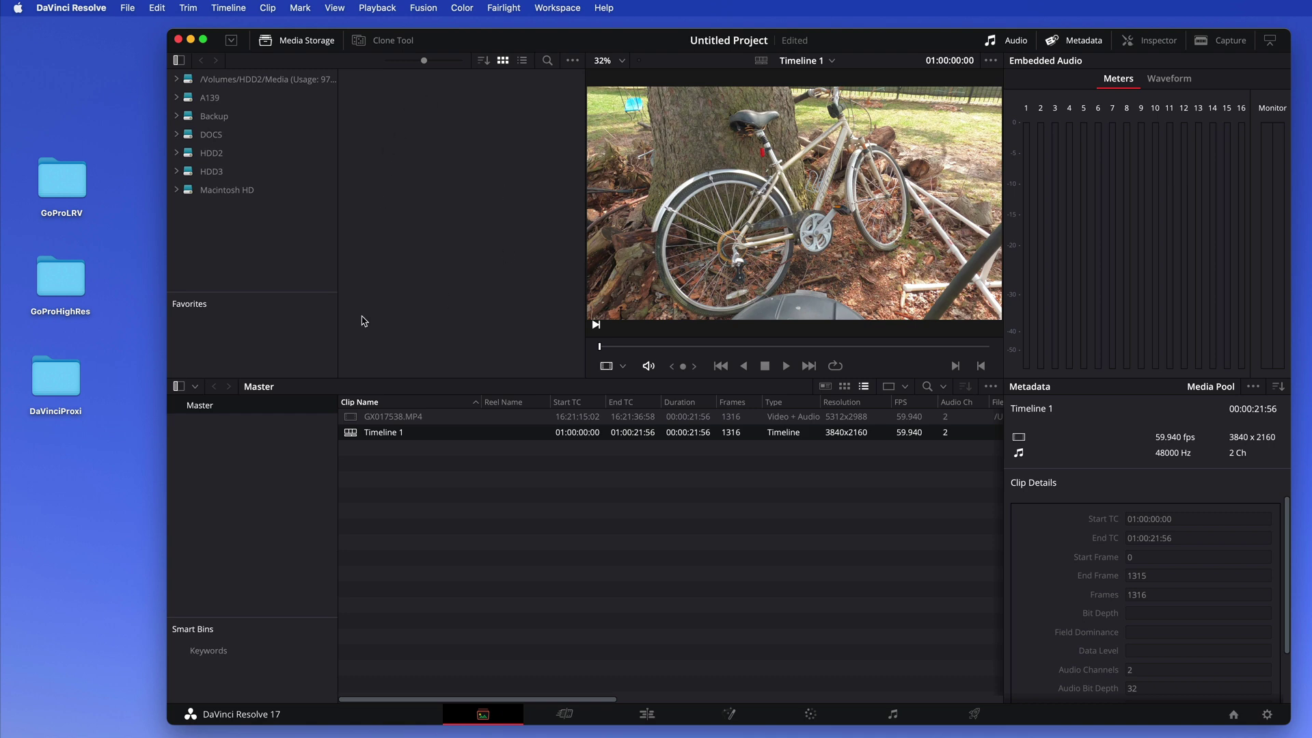
# Step: Choose Generate Proxy Media from GX017538.MP4's right-click menu on the Media page
pyautogui.click(388, 421)
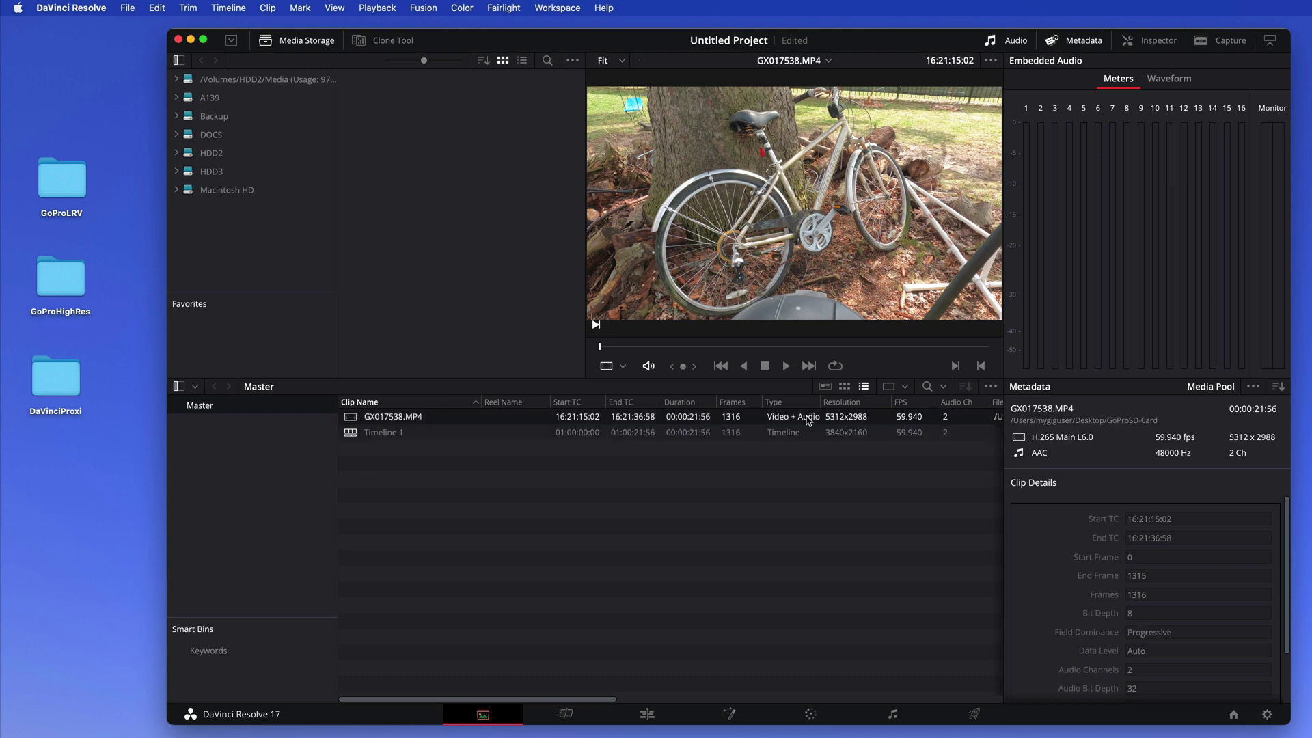
pyautogui.rightClick(394, 419)
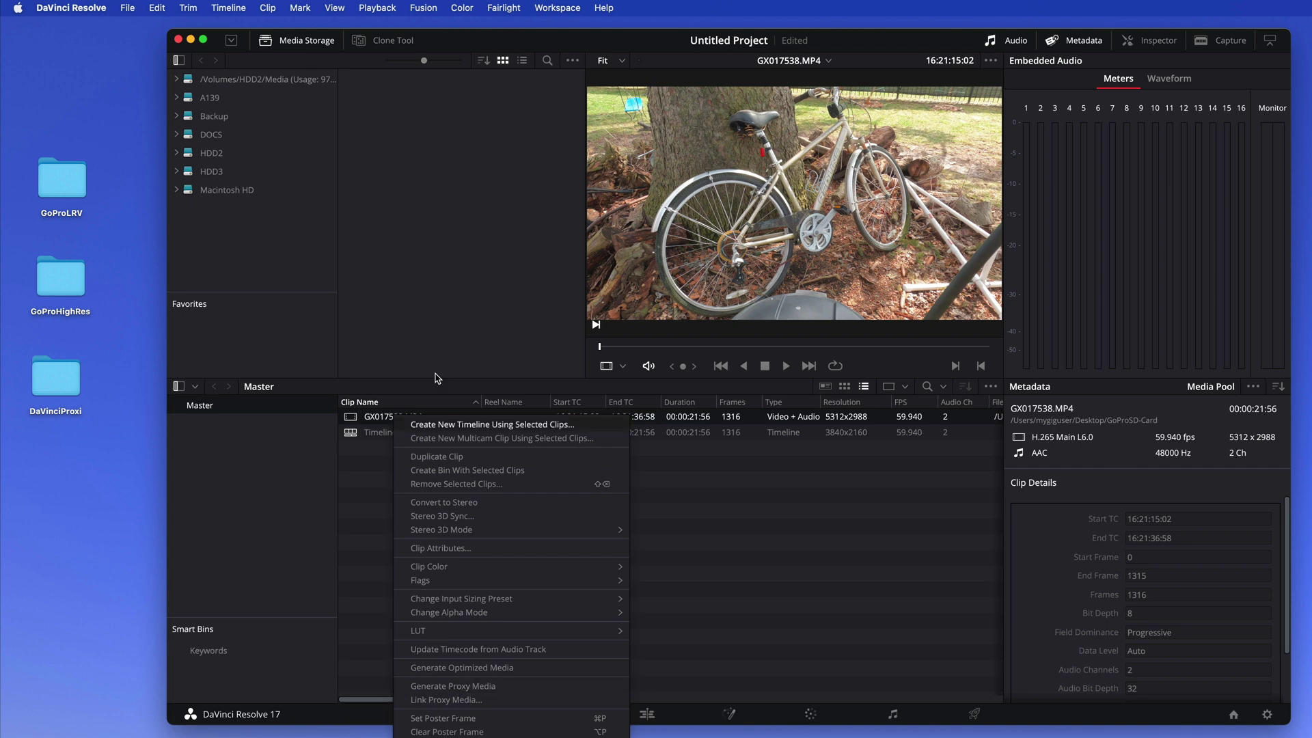
pyautogui.click(353, 622)
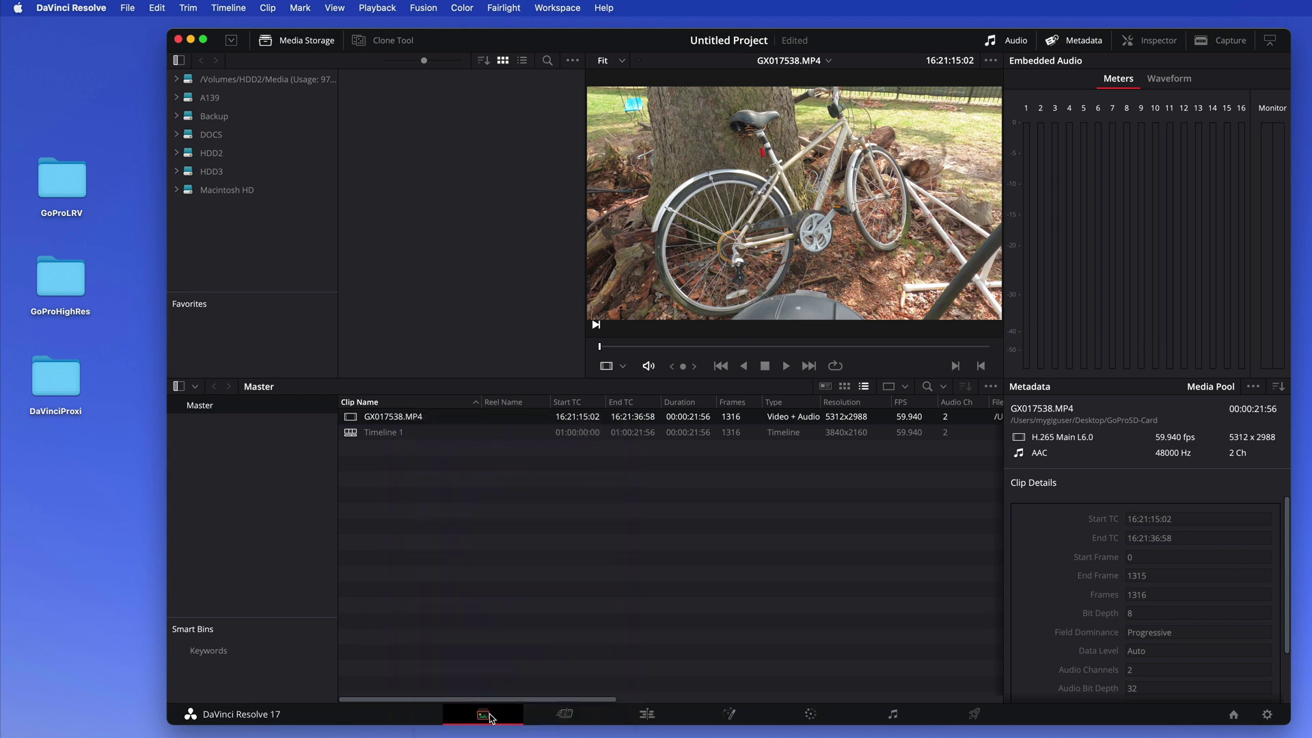
pyautogui.click(548, 718)
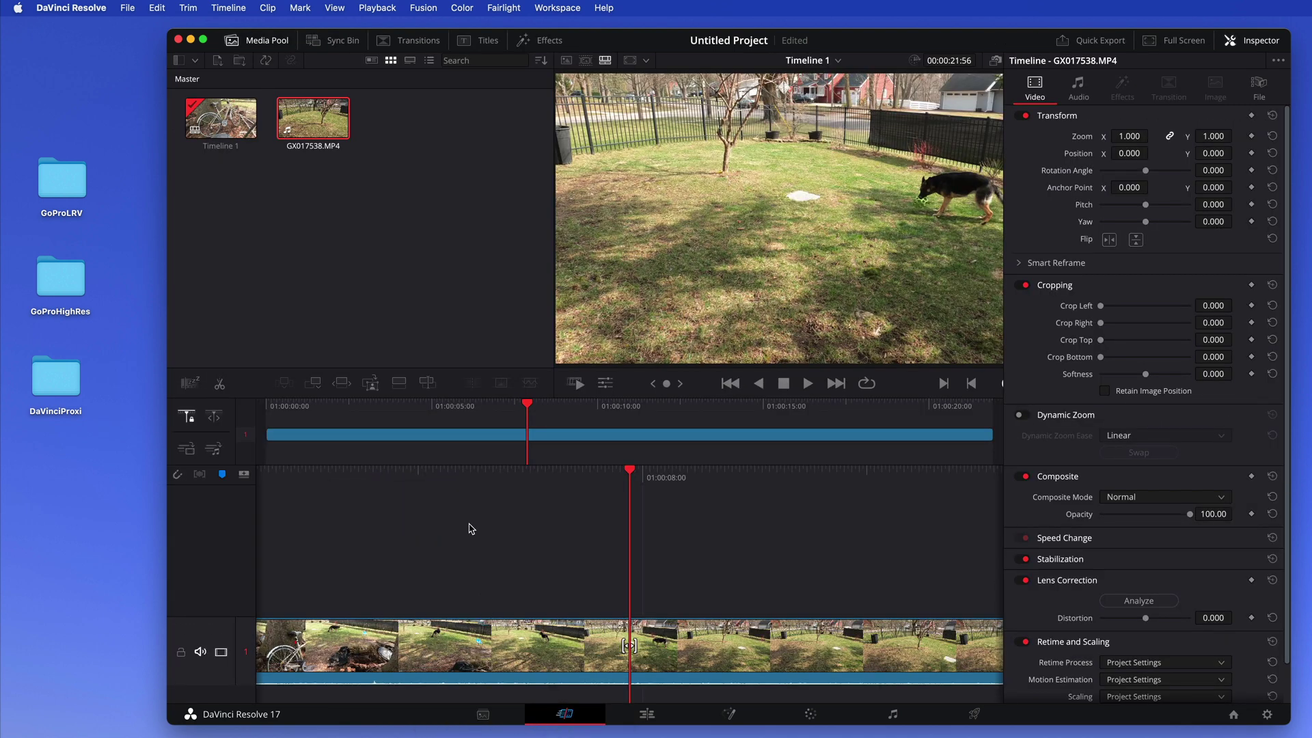
pyautogui.rightClick(306, 123)
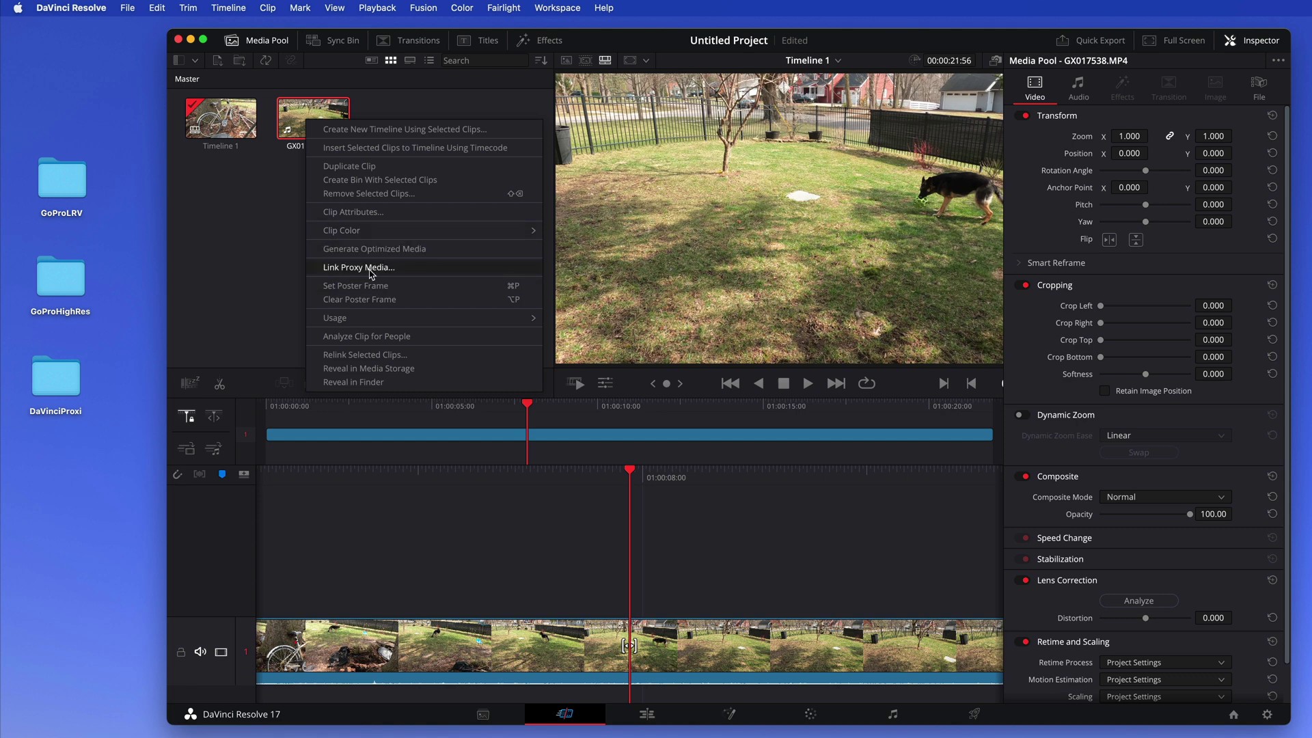
pyautogui.click(486, 716)
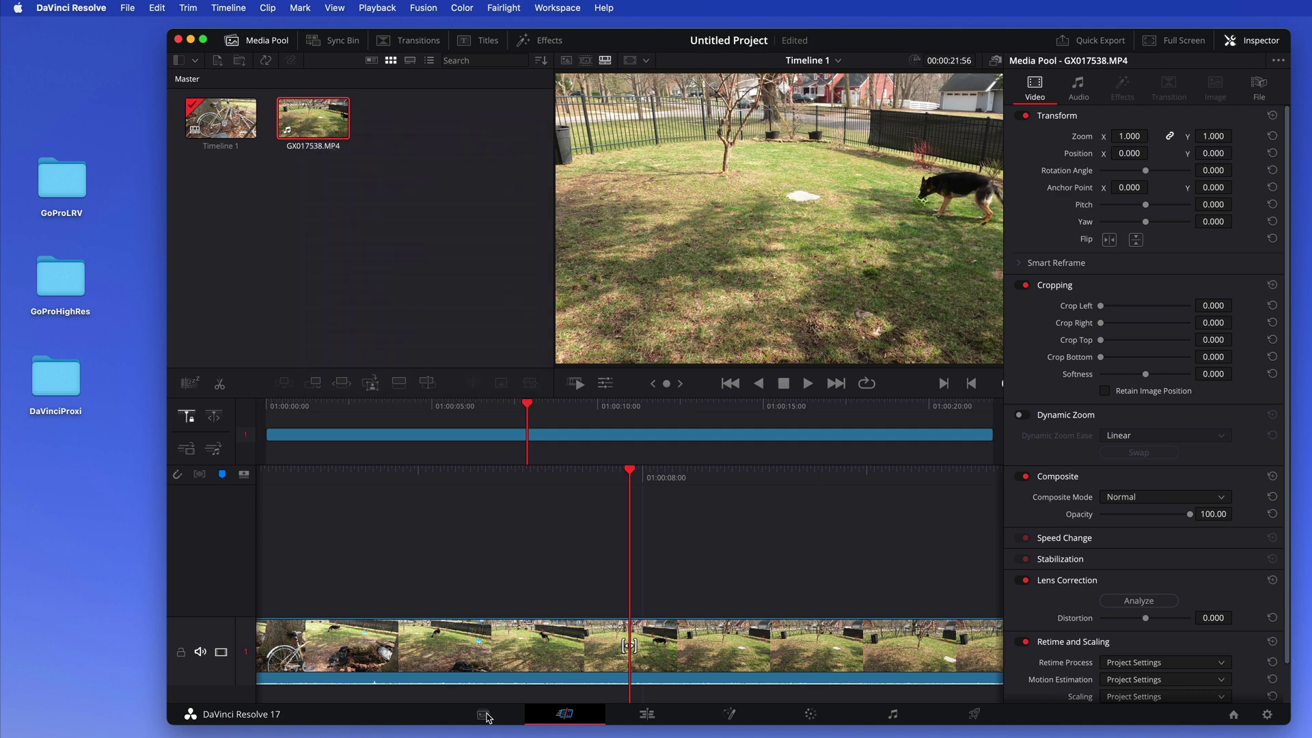
pyautogui.click(482, 715)
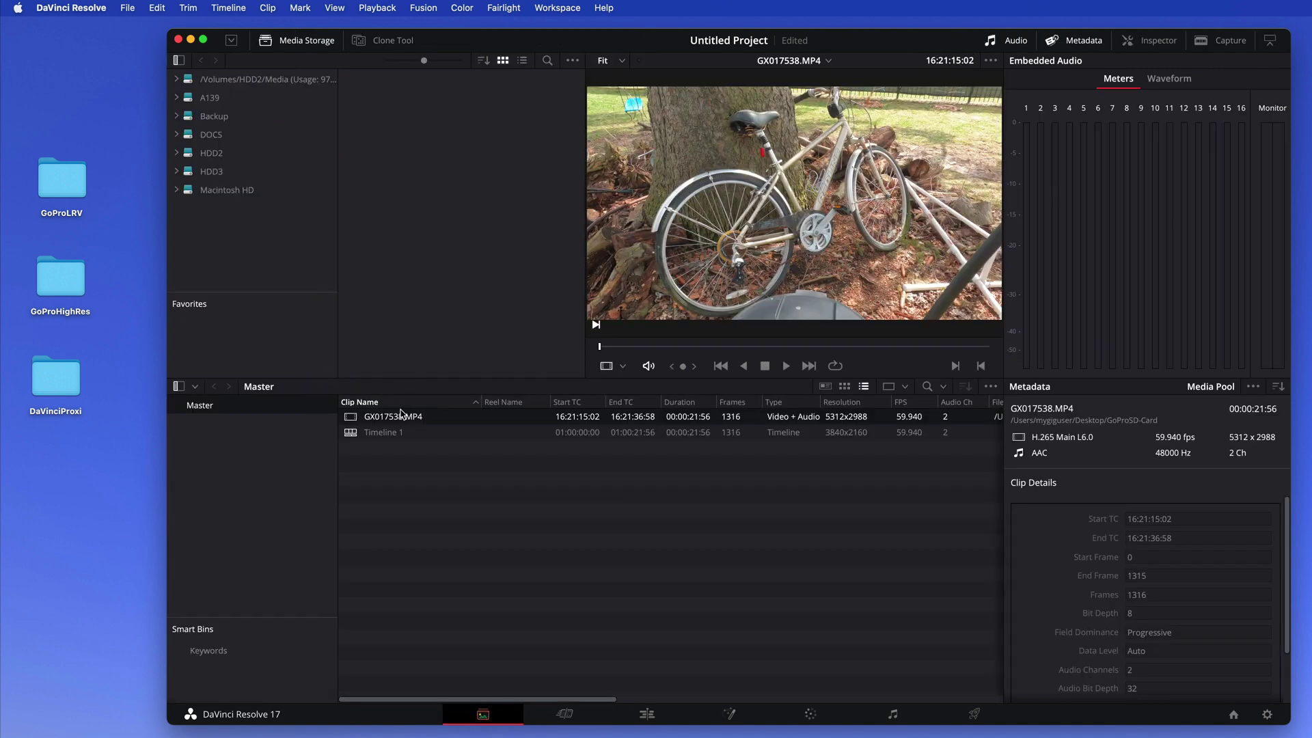
pyautogui.rightClick(400, 419)
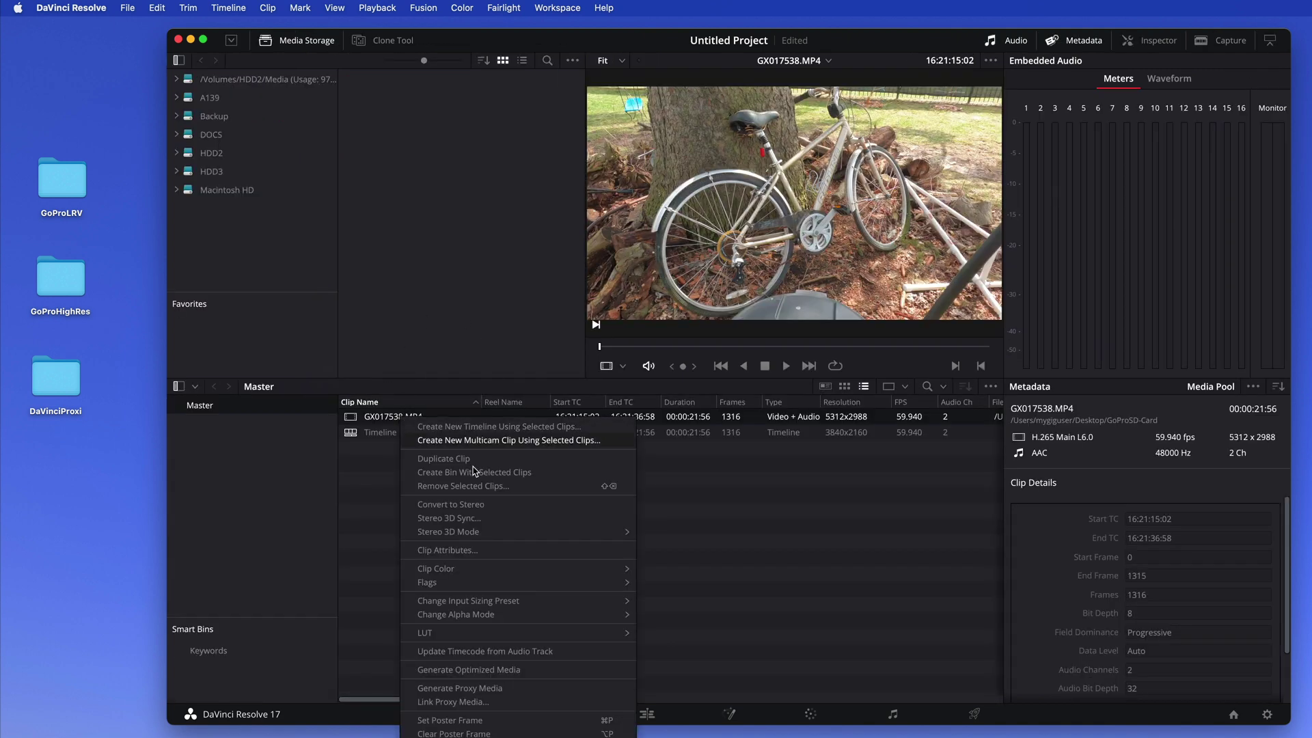
pyautogui.click(479, 690)
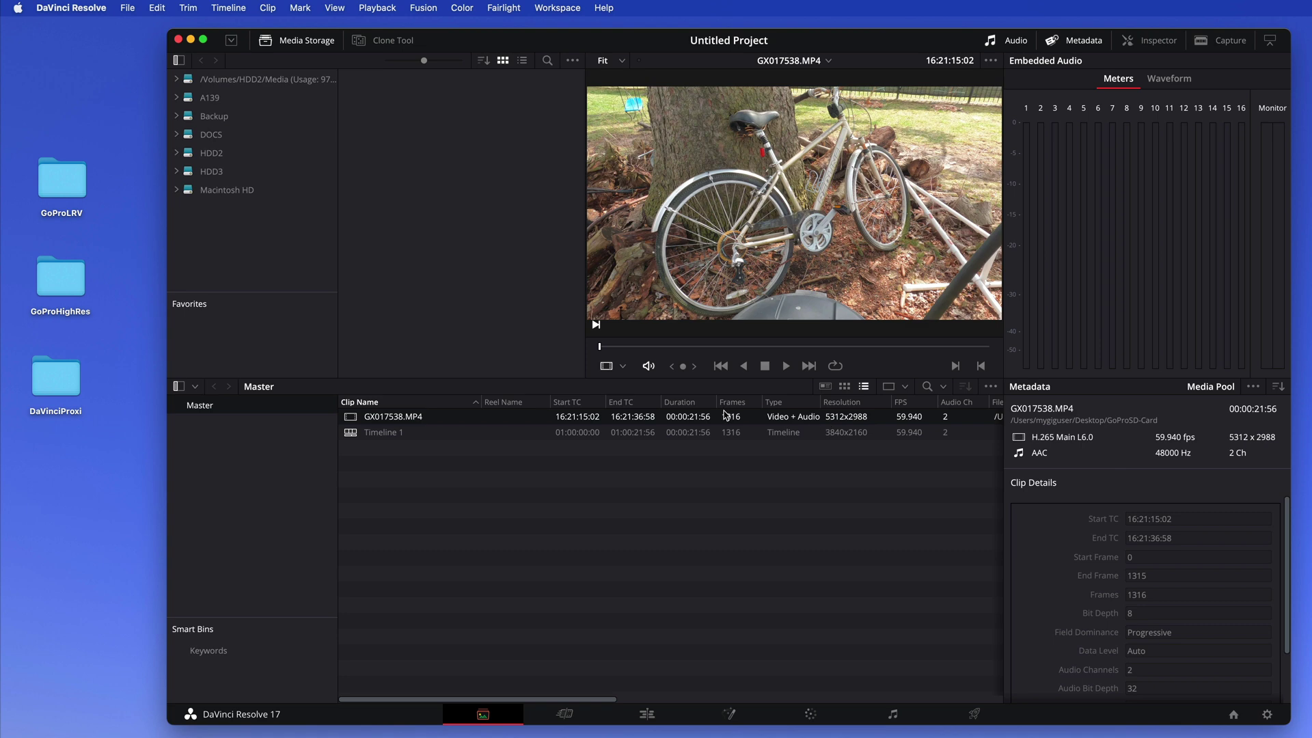
# Step: Once the proxy finishes generating, switch to the Cut page showing Timeline 1
pyautogui.click(565, 713)
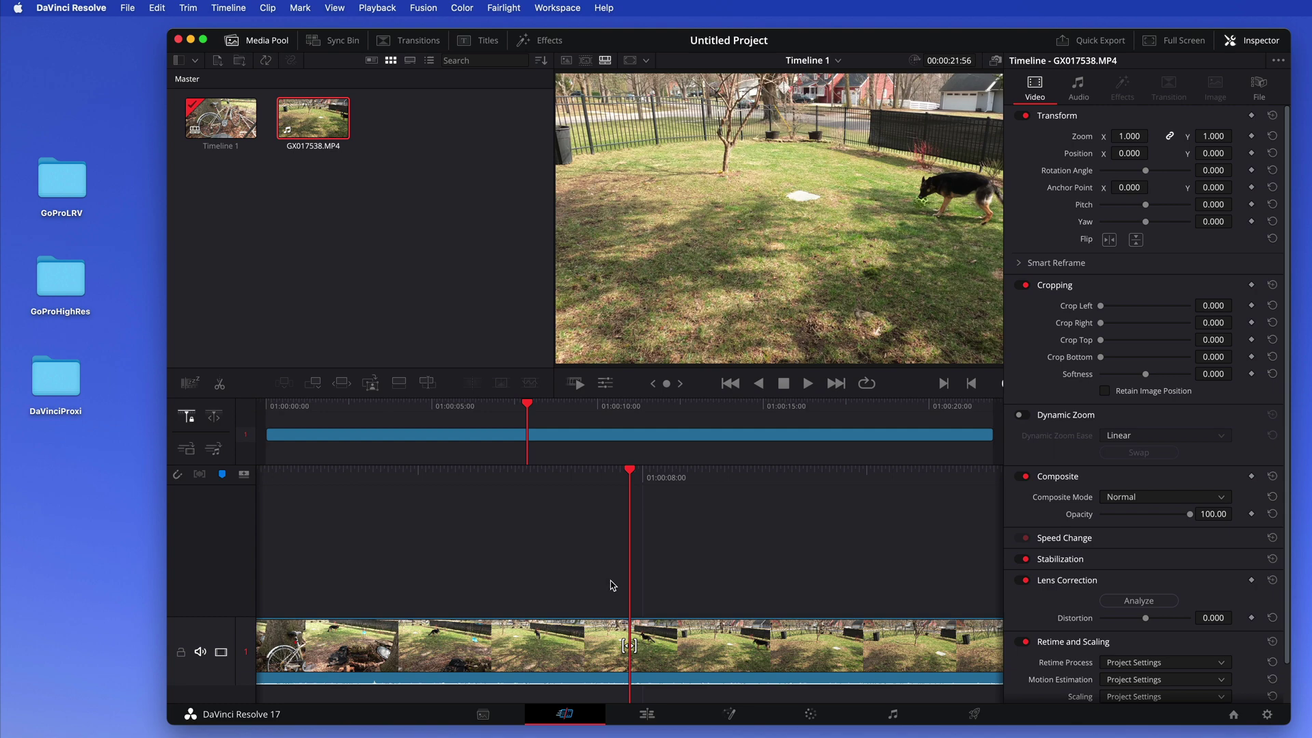
# Step: Scrub Timeline 1 to about 01:00:13 and check the Playback menu's proxy setting
pyautogui.moveTo(657, 408); pyautogui.dragTo(749, 409)
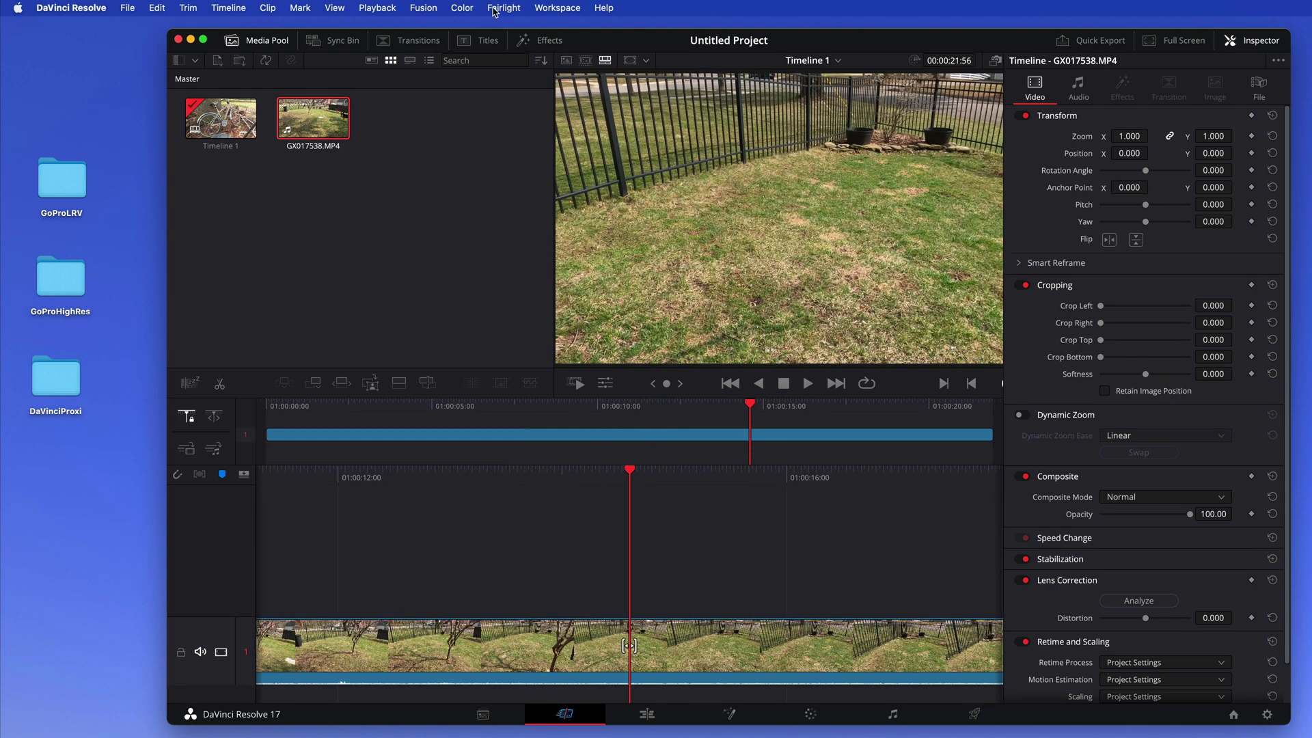
pyautogui.click(384, 8)
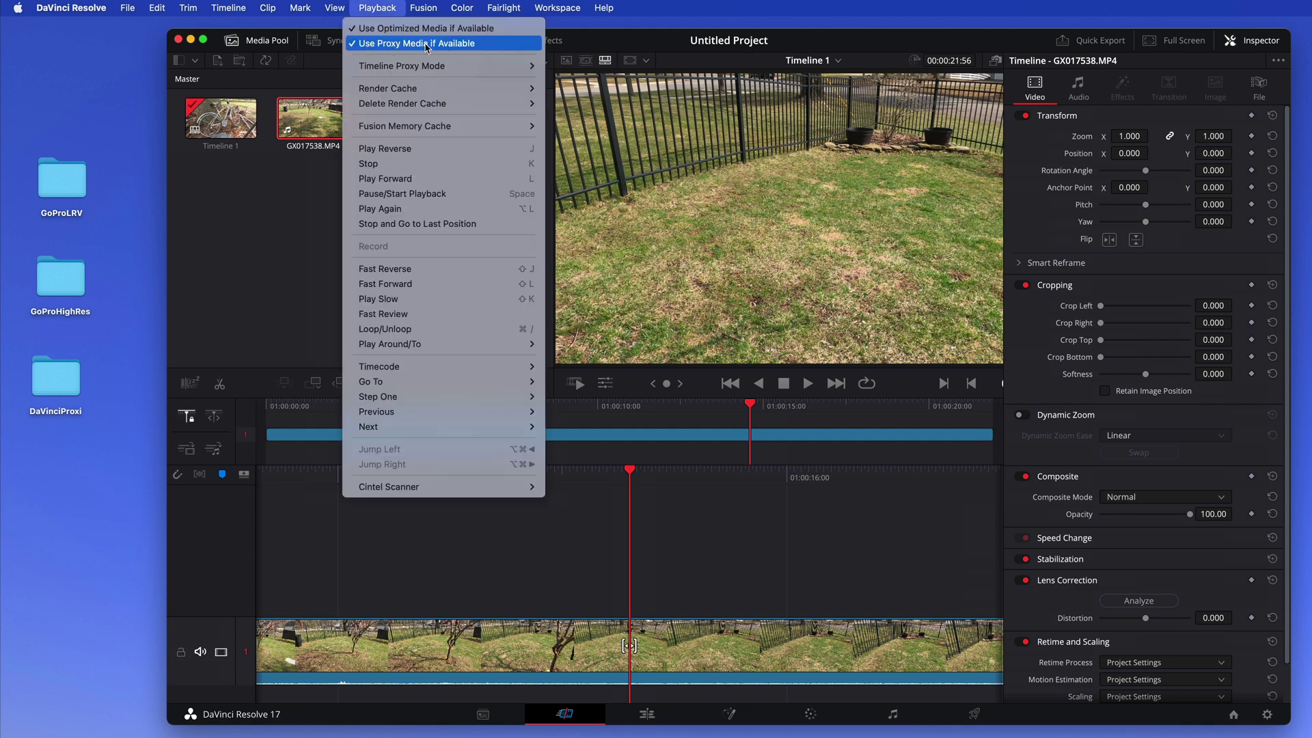
# Step: Set Timeline Proxy Mode to Quarter Resolution, scrub the clip, then open the desktop DaVinciProxi folder
pyautogui.moveTo(443, 68)
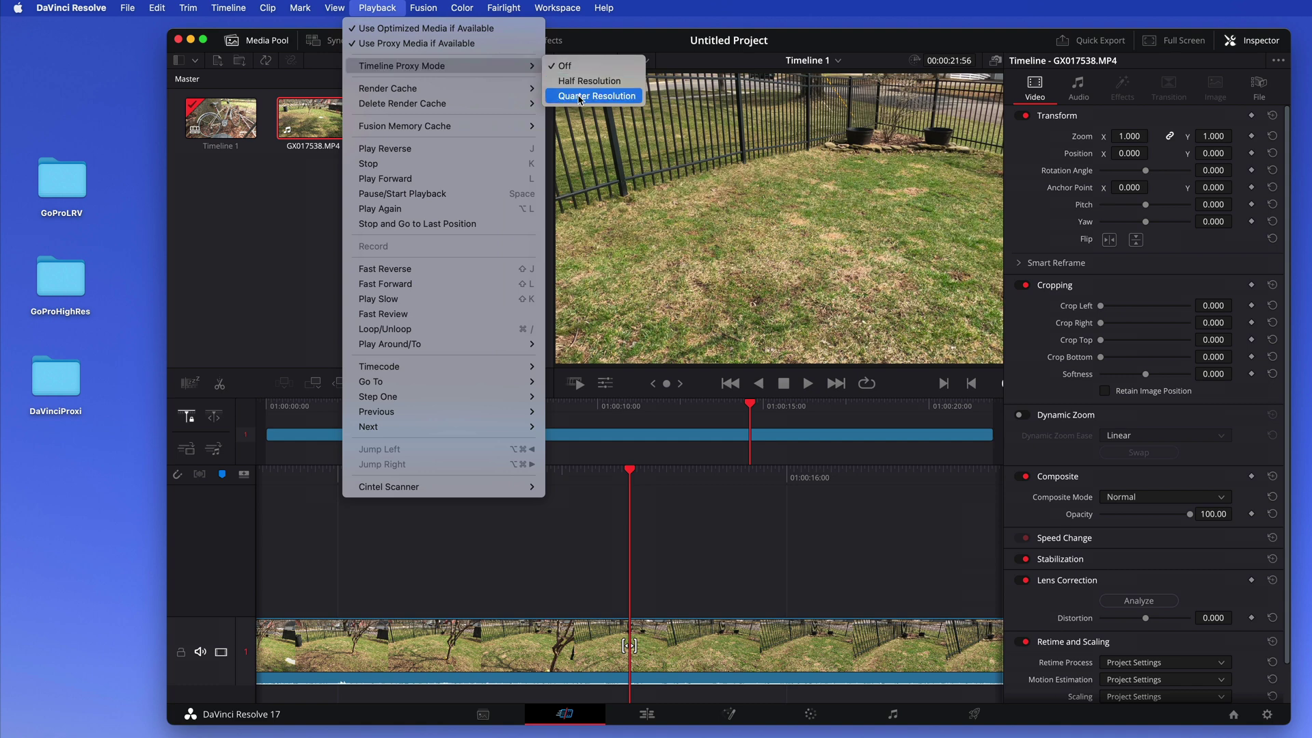
pyautogui.click(579, 97)
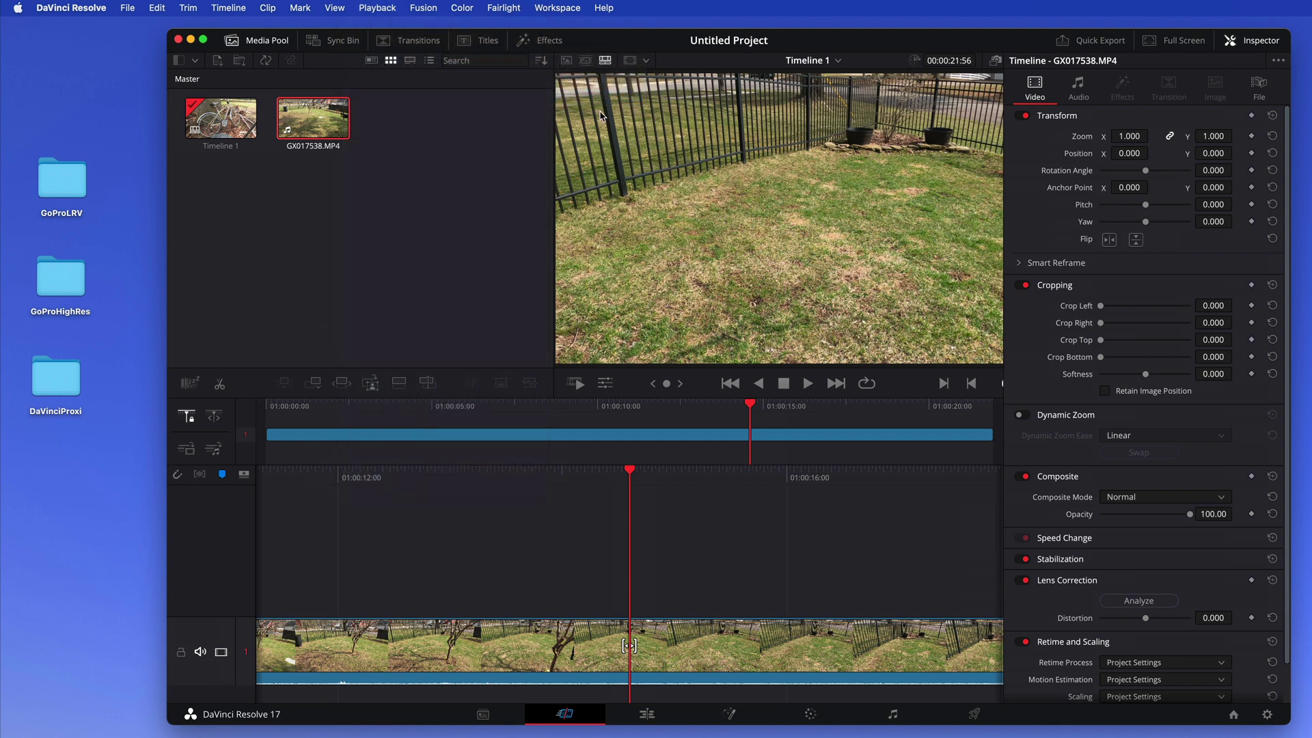
pyautogui.moveTo(749, 408); pyautogui.dragTo(894, 409)
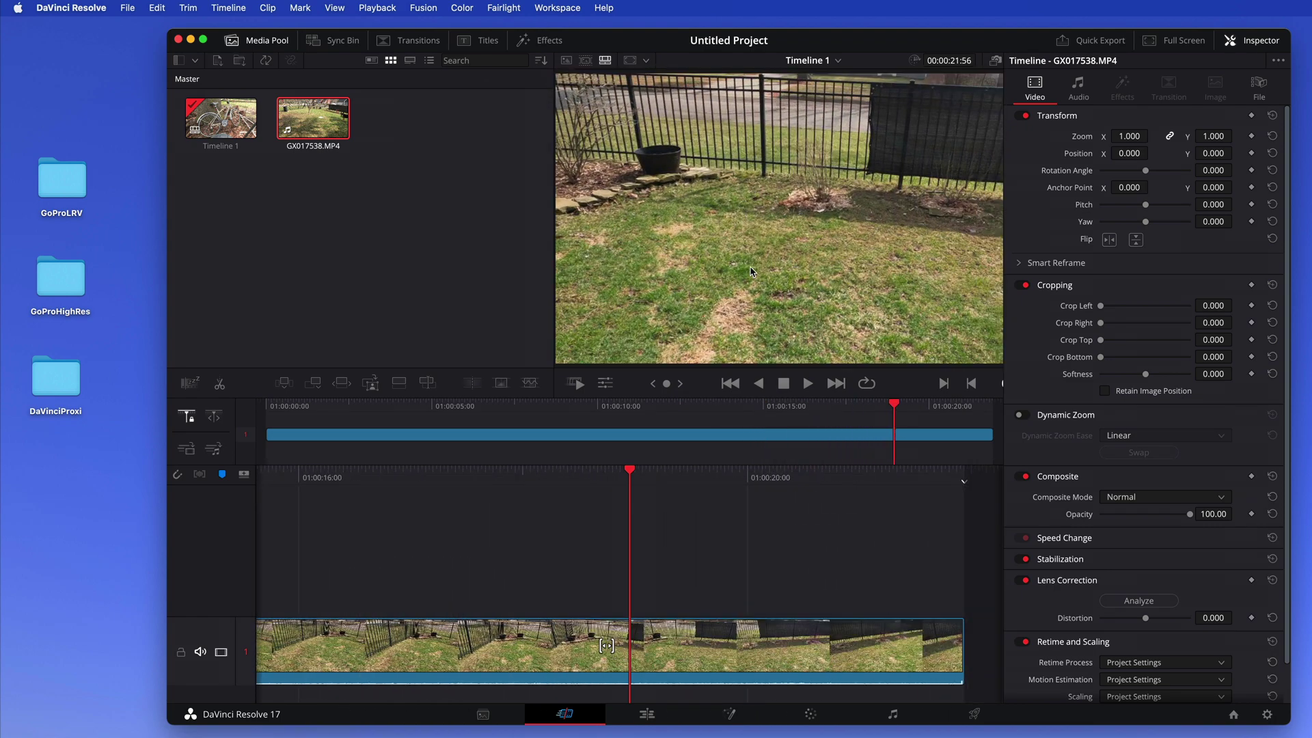
pyautogui.click(899, 407)
pyautogui.moveTo(922, 414); pyautogui.dragTo(777, 412)
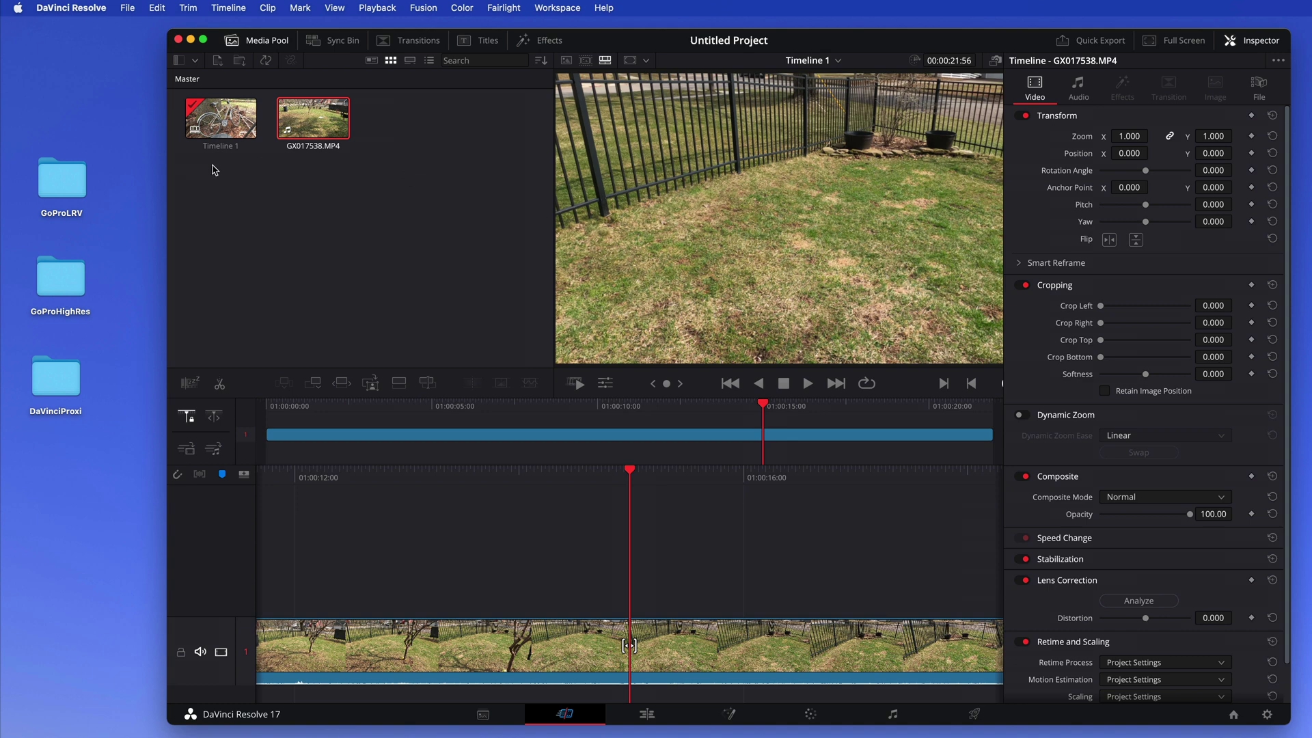
pyautogui.doubleClick(59, 379)
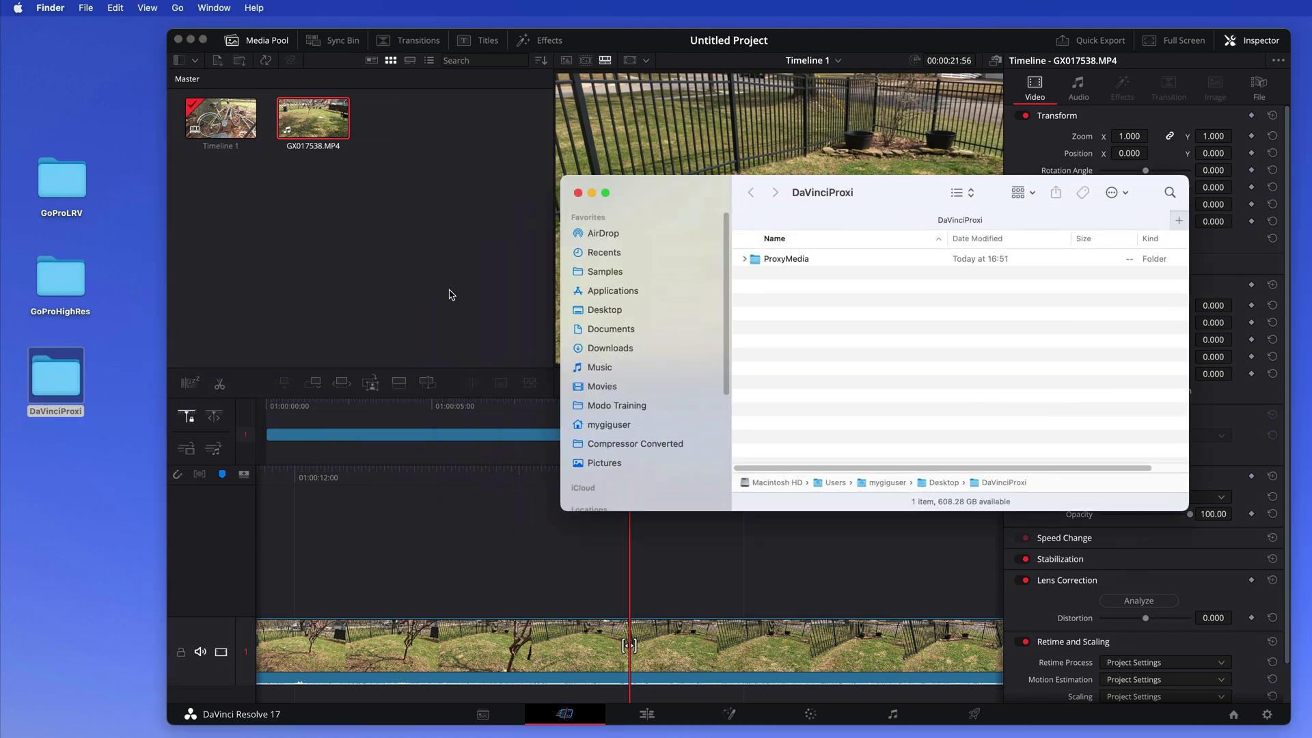
# Step: Expand ProxyMedia > Users > home > Desktop > GoProSD-Card, select GX017538.mov, then close the DaVinciProxi window
pyautogui.moveTo(846, 222); pyautogui.dragTo(376, 209)
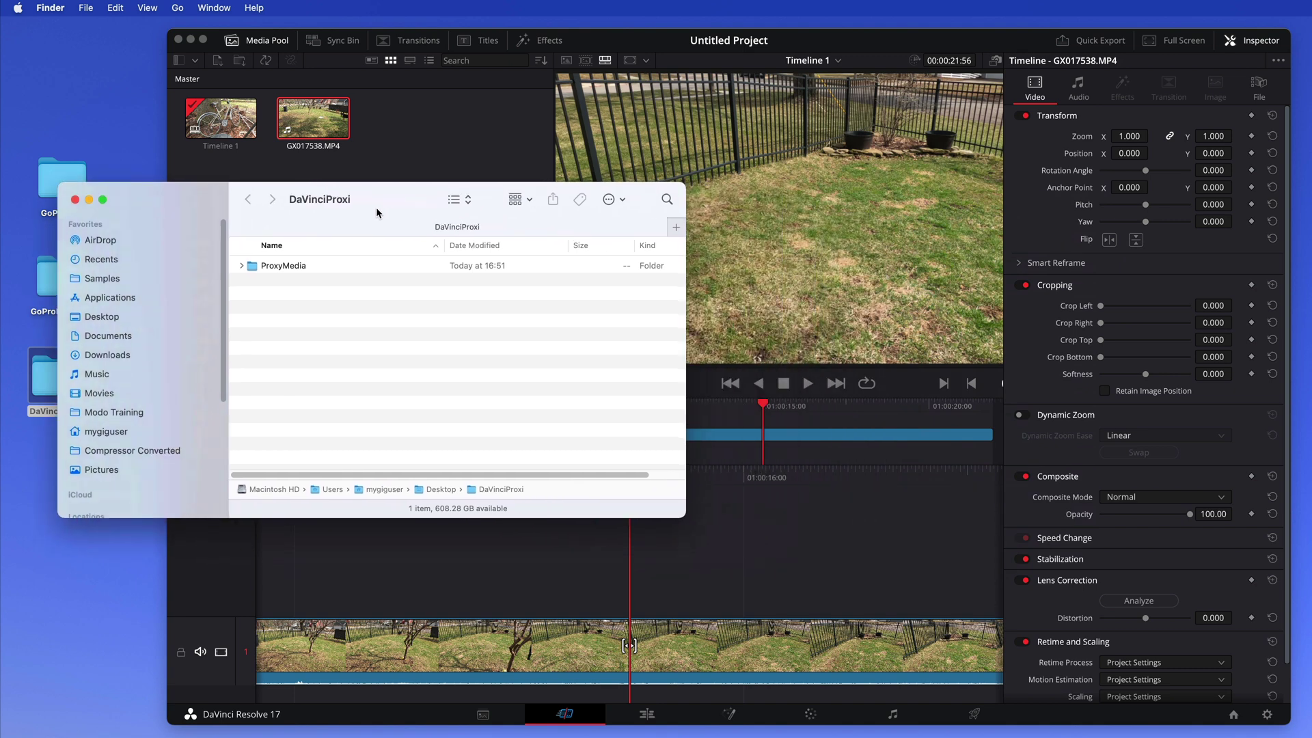
pyautogui.click(241, 266)
pyautogui.click(251, 278)
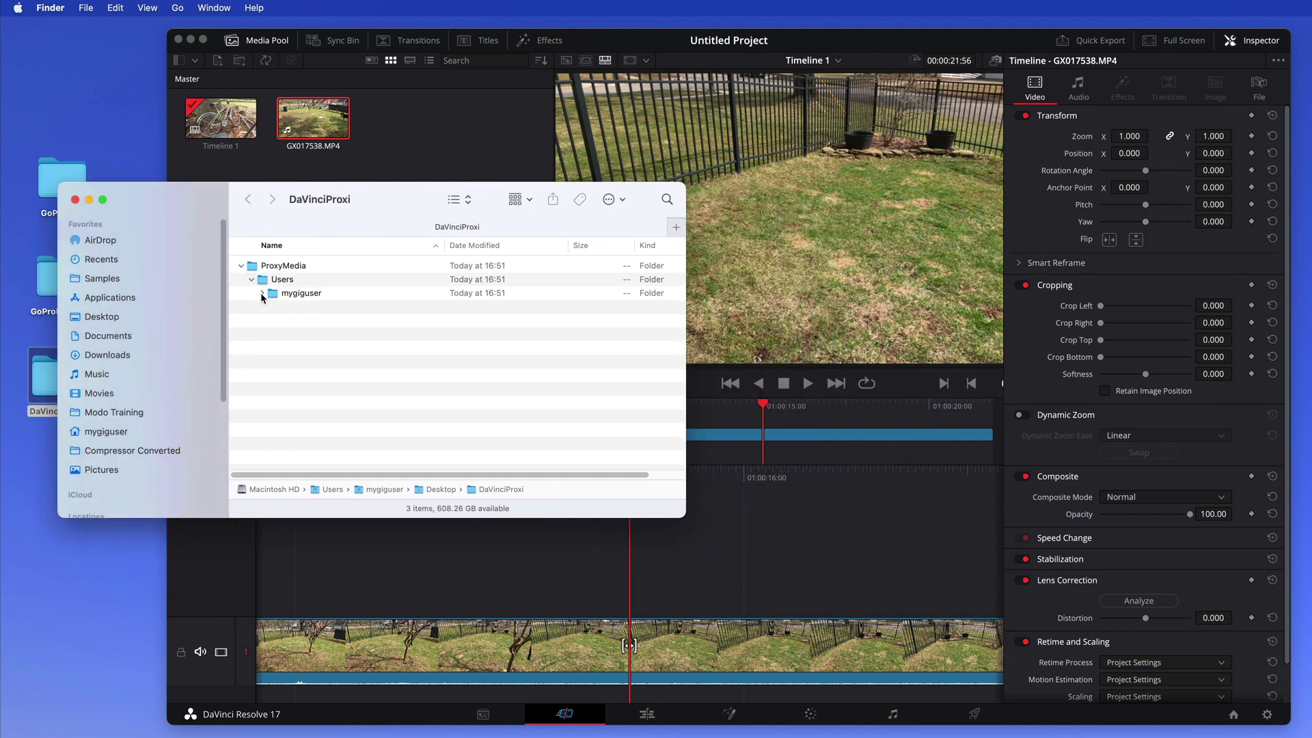
pyautogui.click(262, 293)
pyautogui.click(271, 307)
pyautogui.click(272, 307)
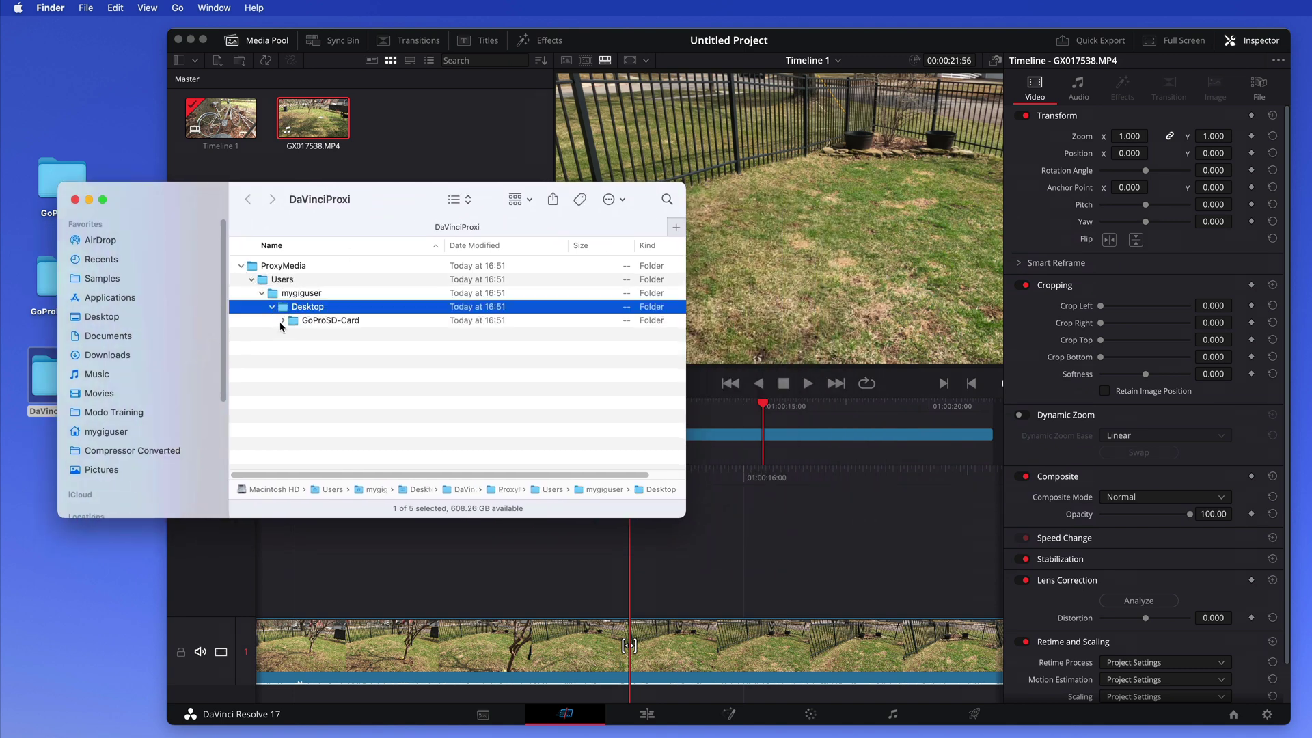
pyautogui.click(282, 322)
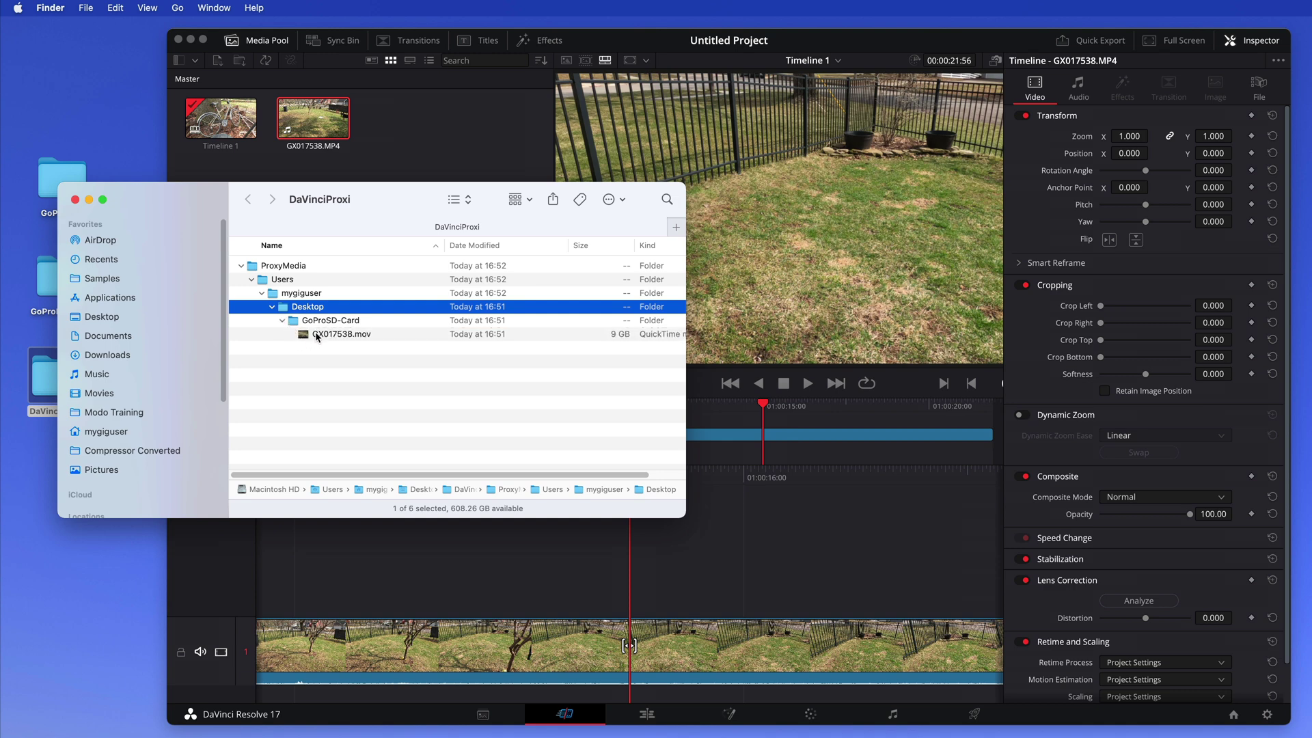
pyautogui.click(317, 336)
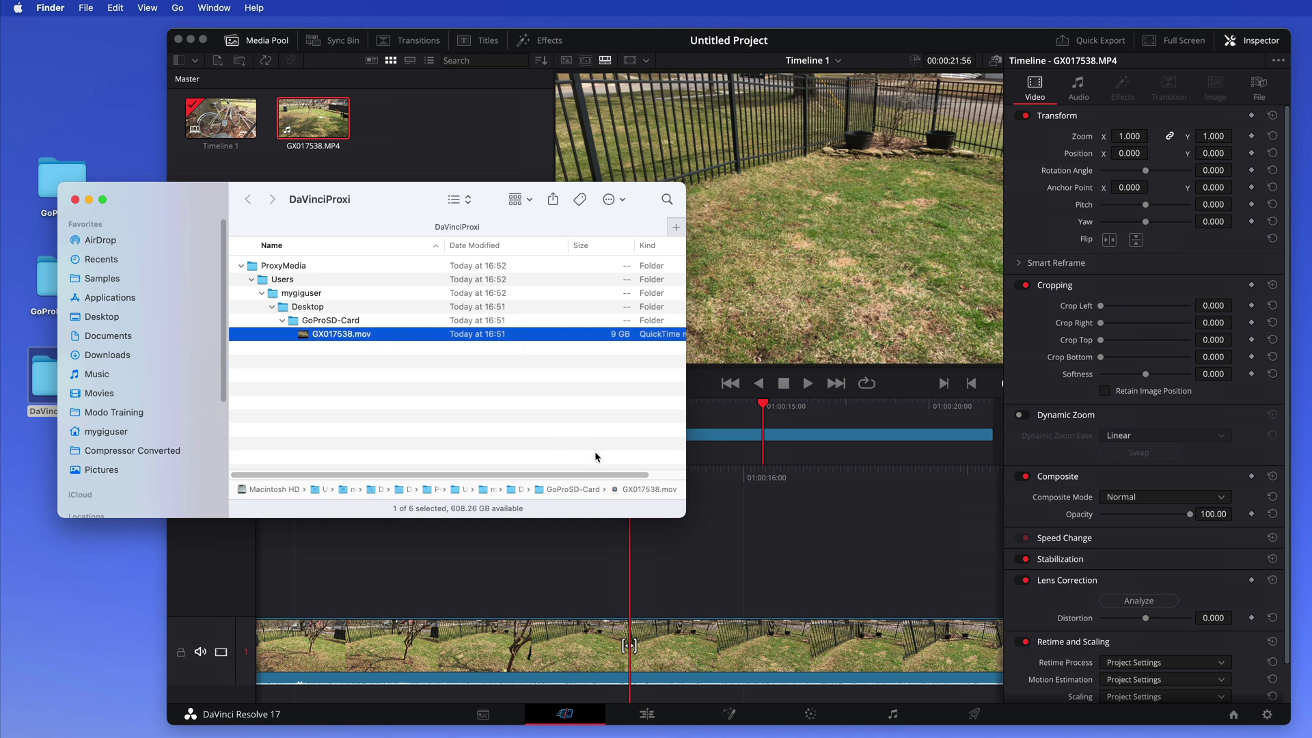
pyautogui.moveTo(684, 517); pyautogui.dragTo(709, 443)
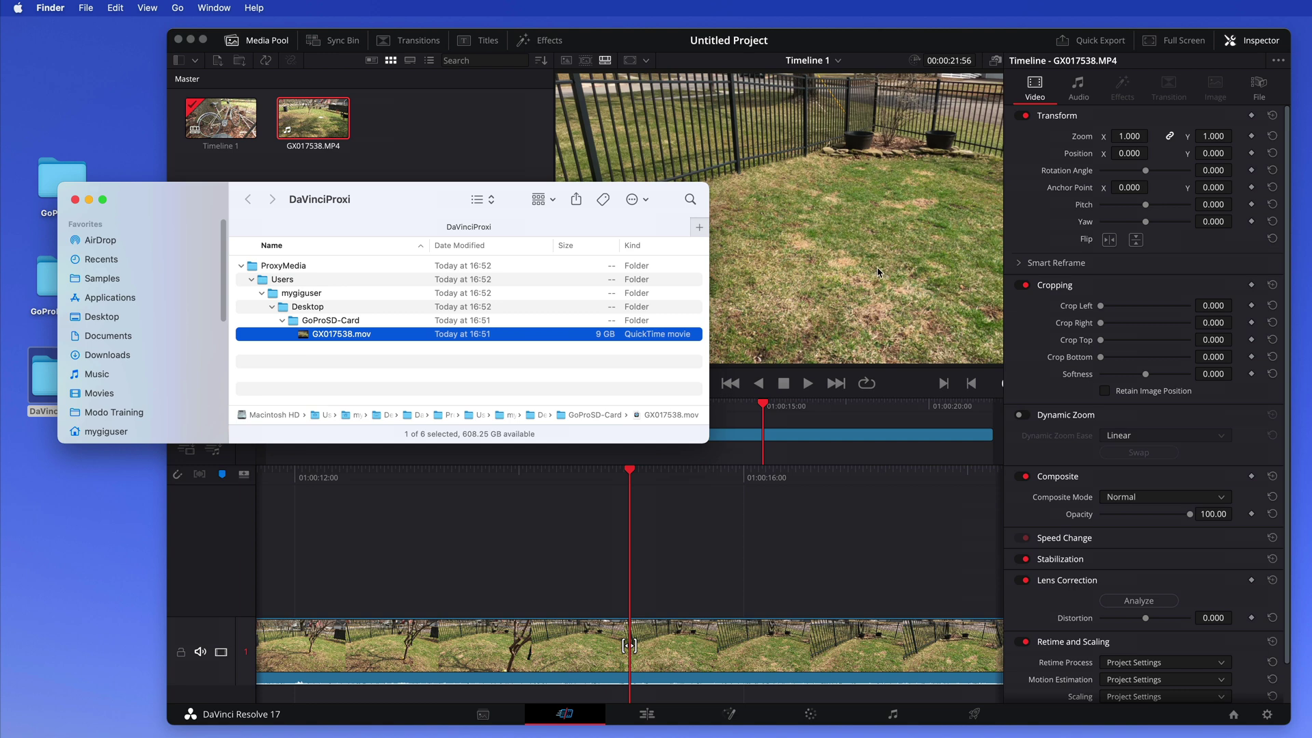
pyautogui.click(75, 200)
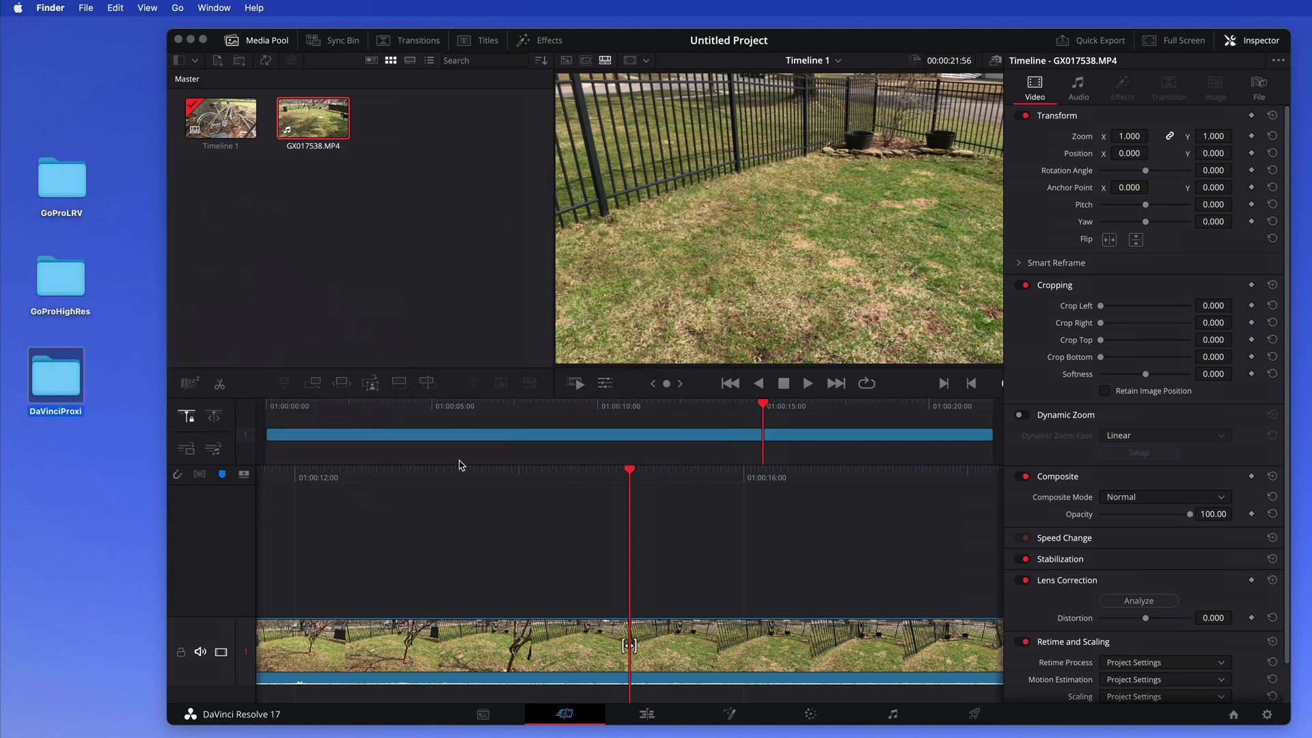
# Step: Delete clip GX017538.MP4 and Timeline 1 from the media pool
pyautogui.rightClick(315, 121)
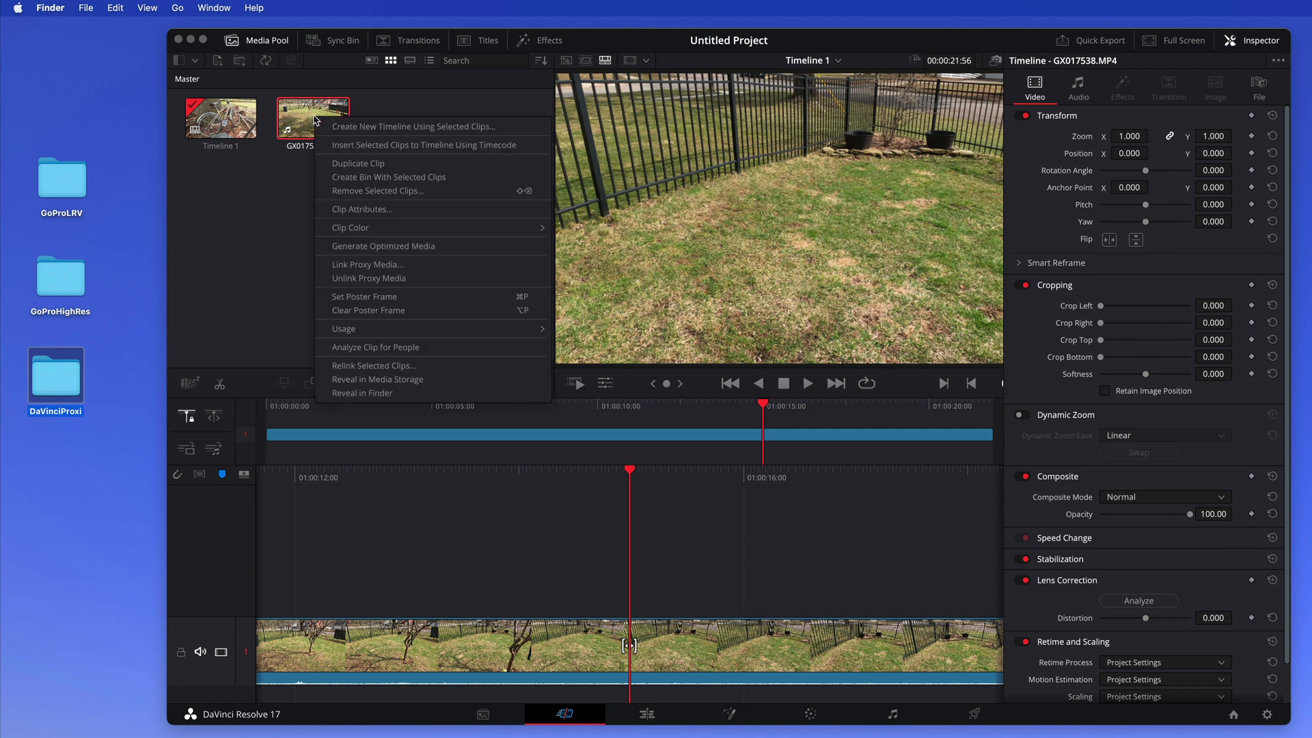
pyautogui.click(290, 278)
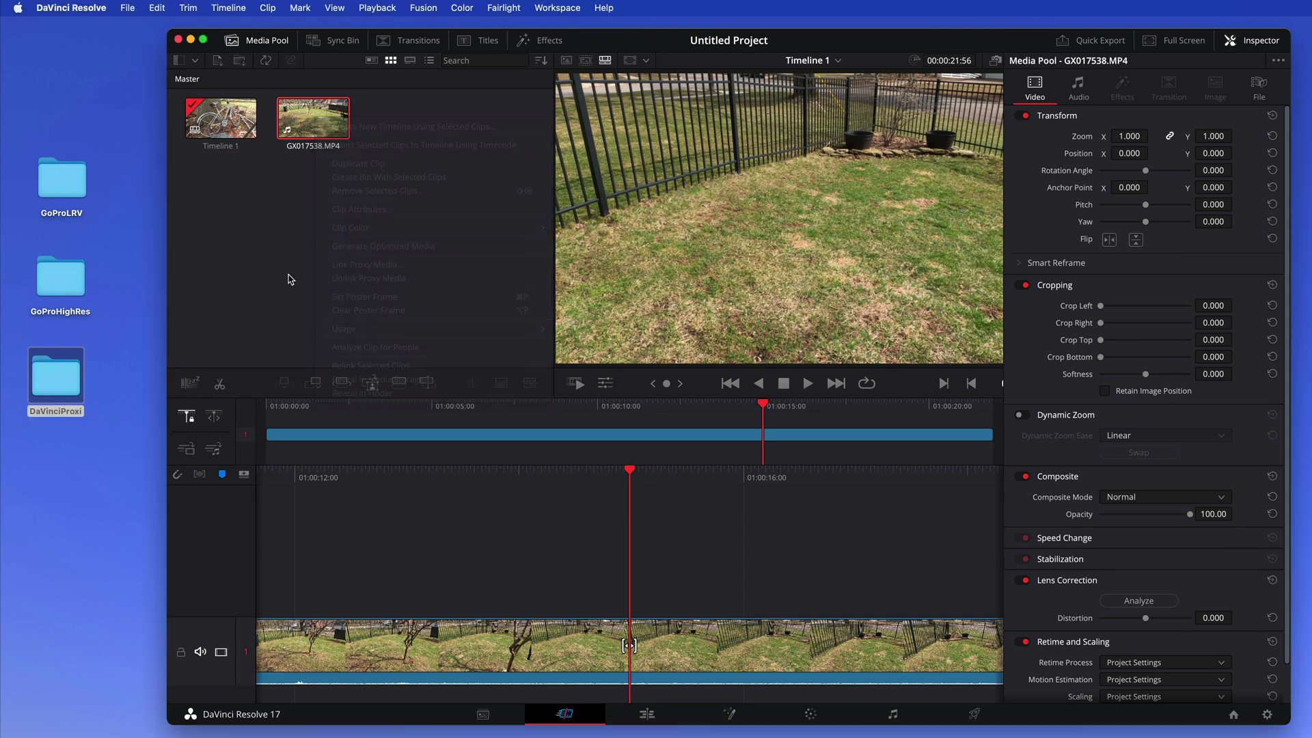
pyautogui.press('BackSpace')
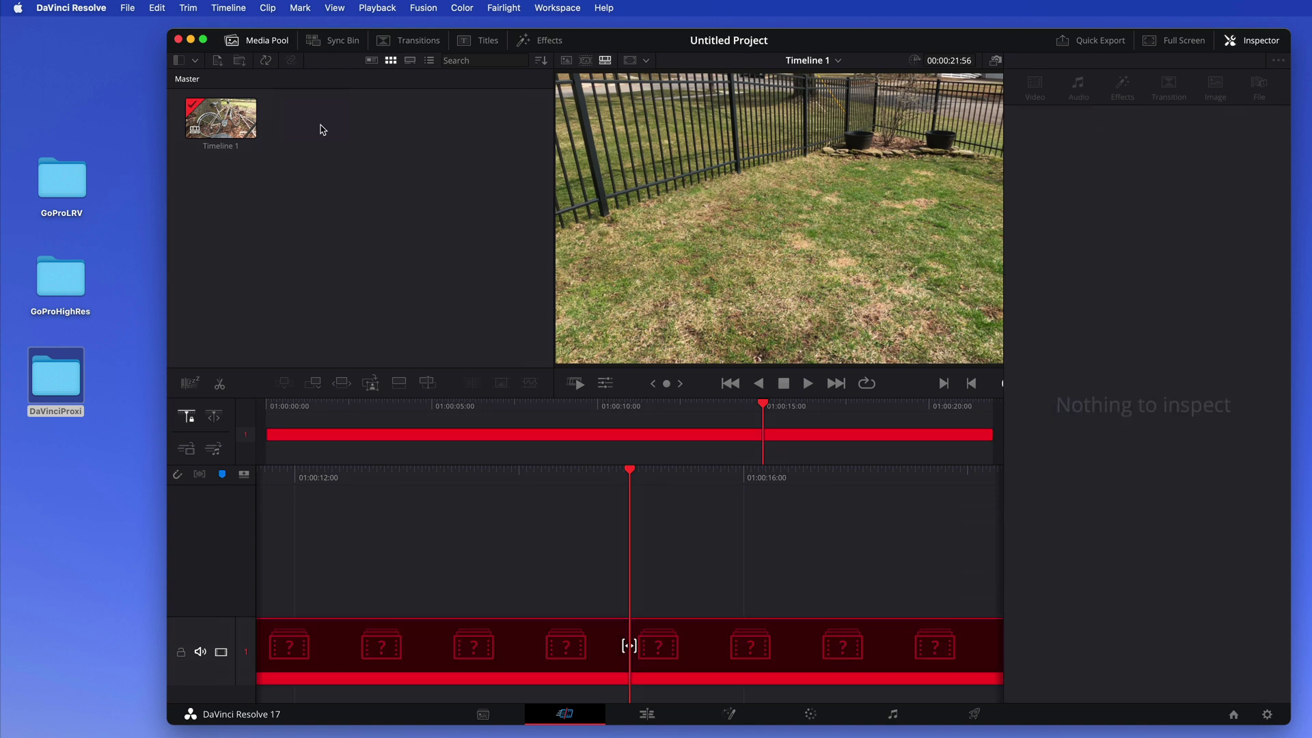
pyautogui.click(237, 131)
pyautogui.press('BackSpace')
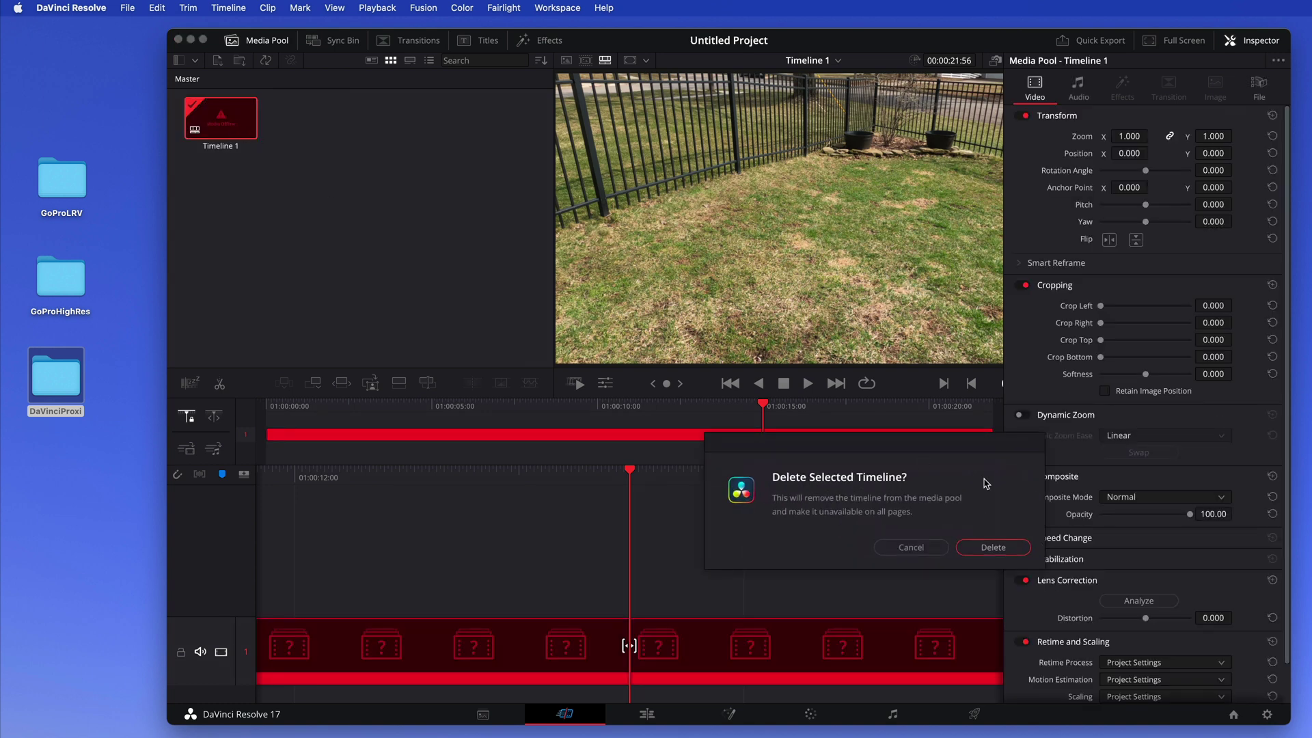
pyautogui.click(991, 547)
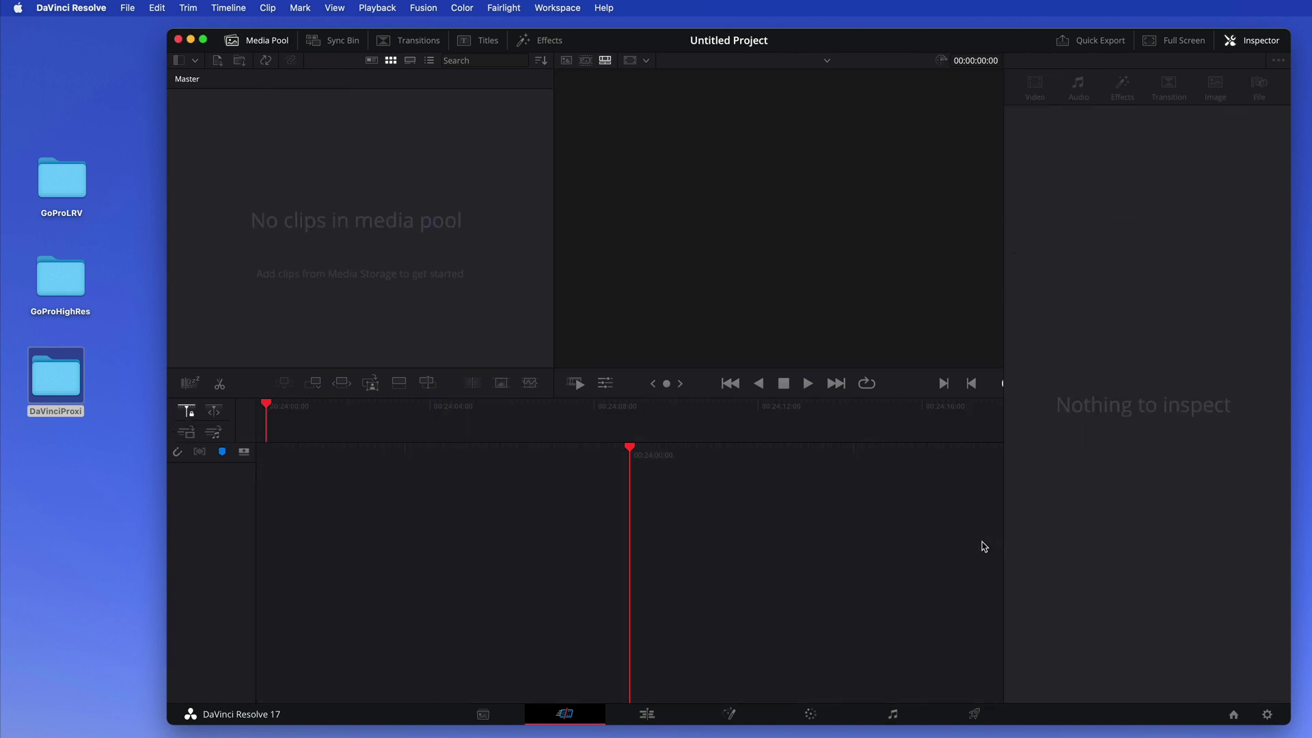
# Step: Switch to the Media page and hide Resolve to reveal the desktop
pyautogui.click(483, 714)
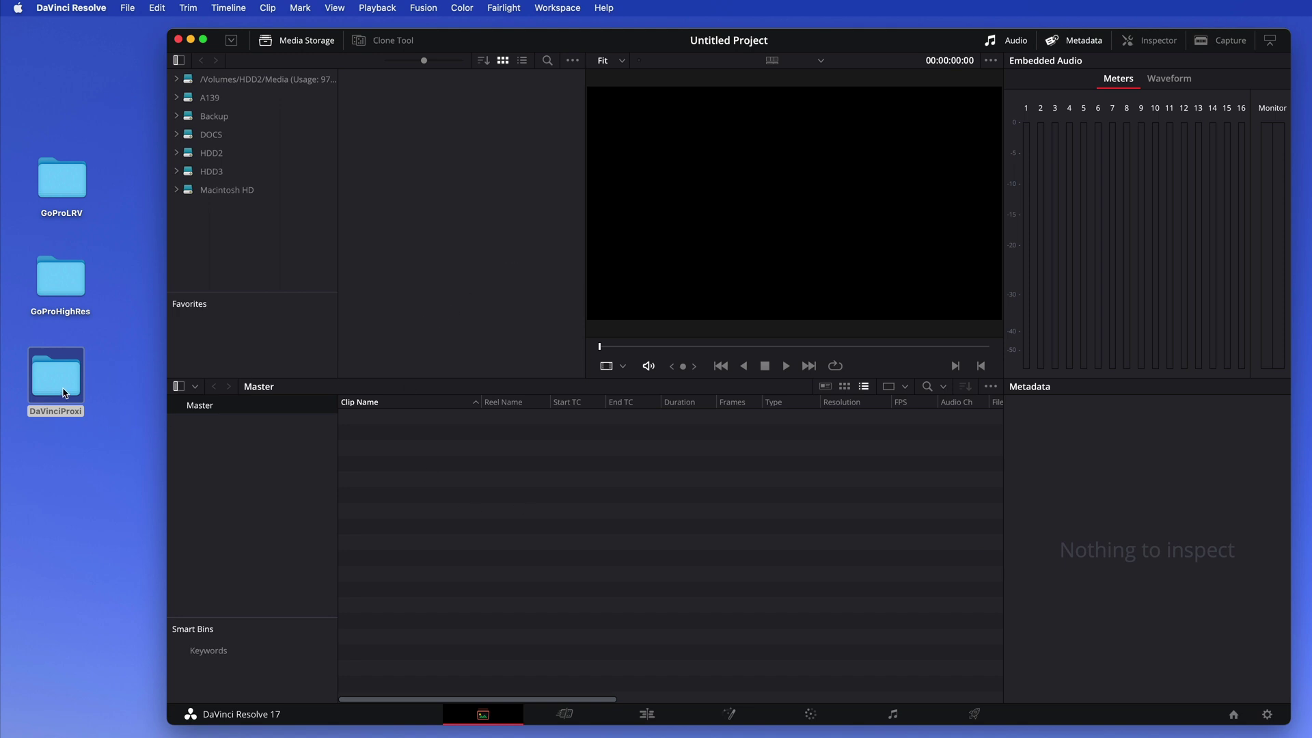
pyautogui.moveTo(61, 393); pyautogui.dragTo(67, 397)
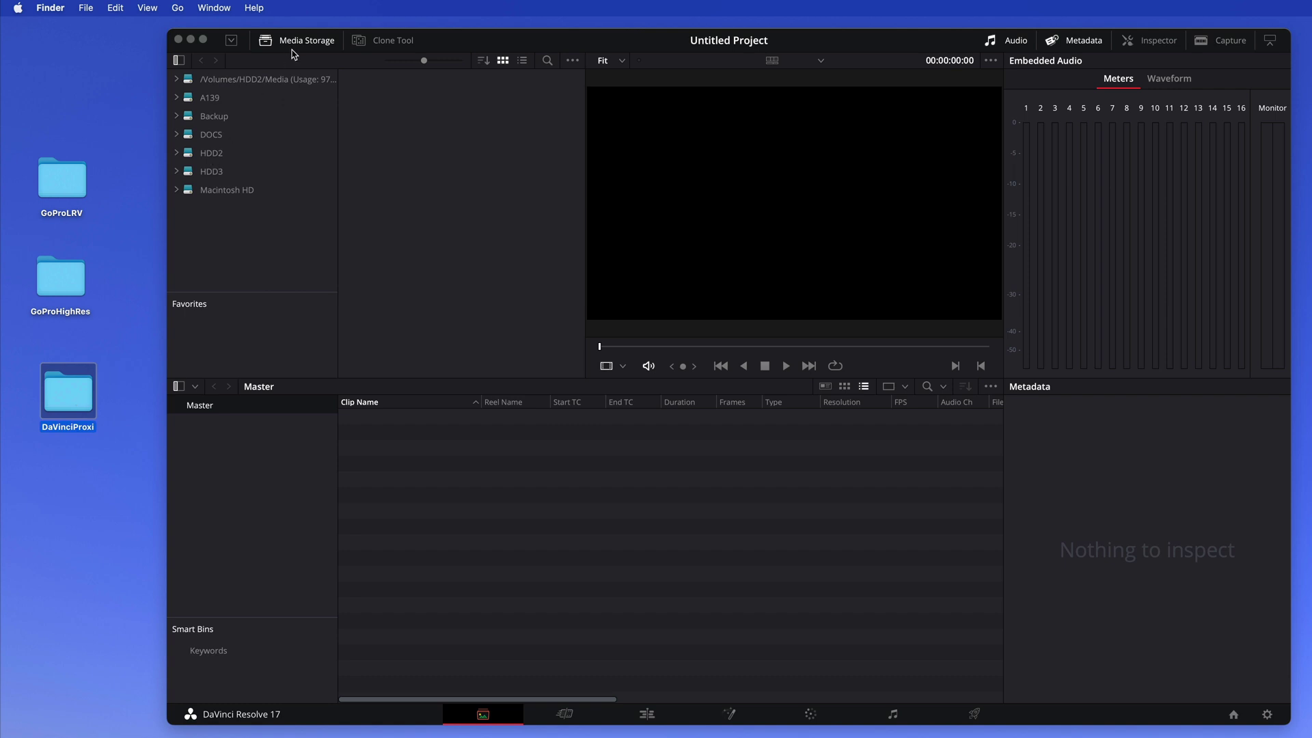
pyautogui.click(192, 40)
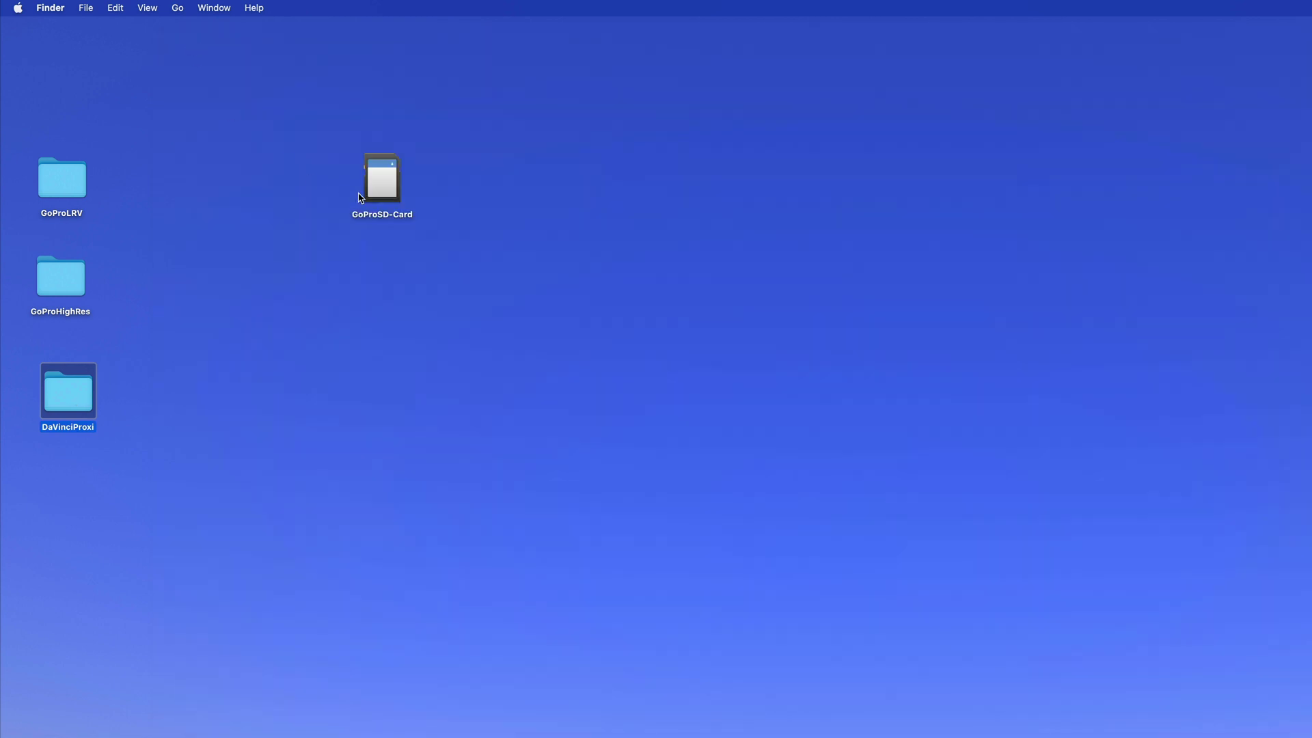
# Step: Open GoProSD-Card in a larger window with its files sorted by Kind
pyautogui.doubleClick(379, 183)
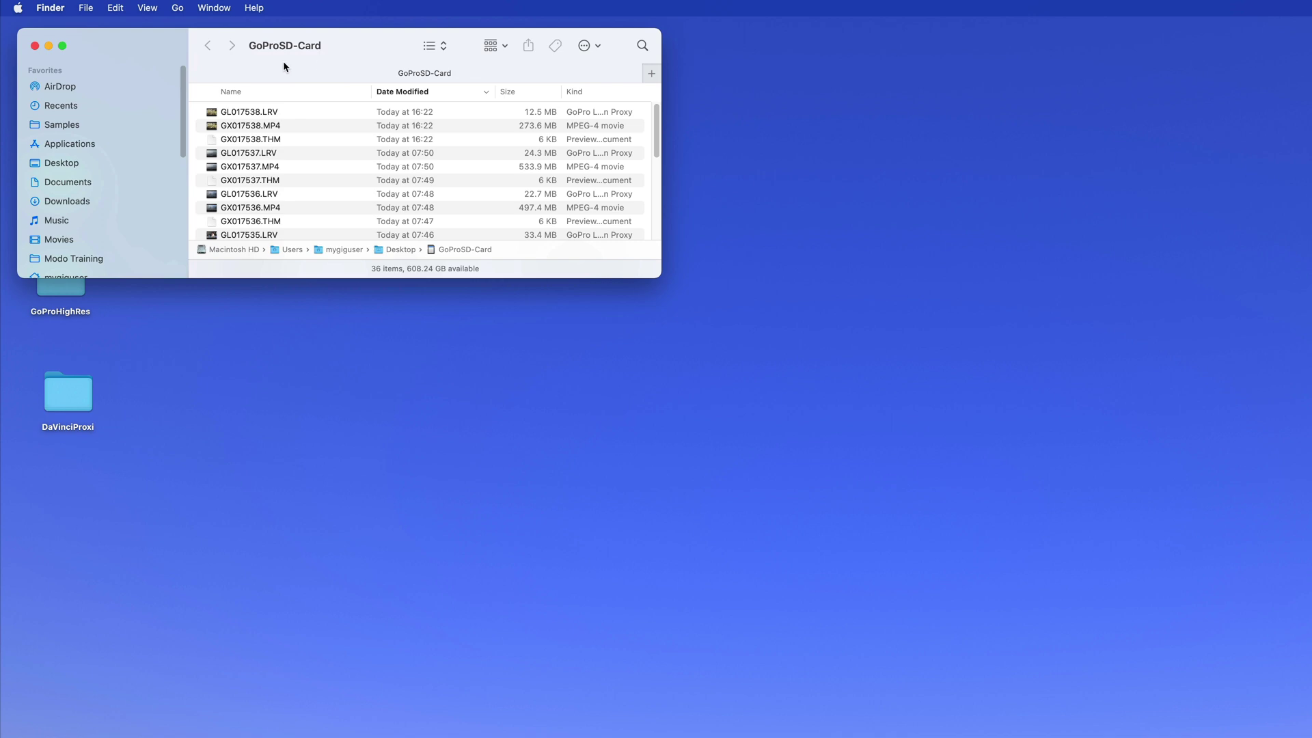
pyautogui.moveTo(343, 44); pyautogui.dragTo(789, 108)
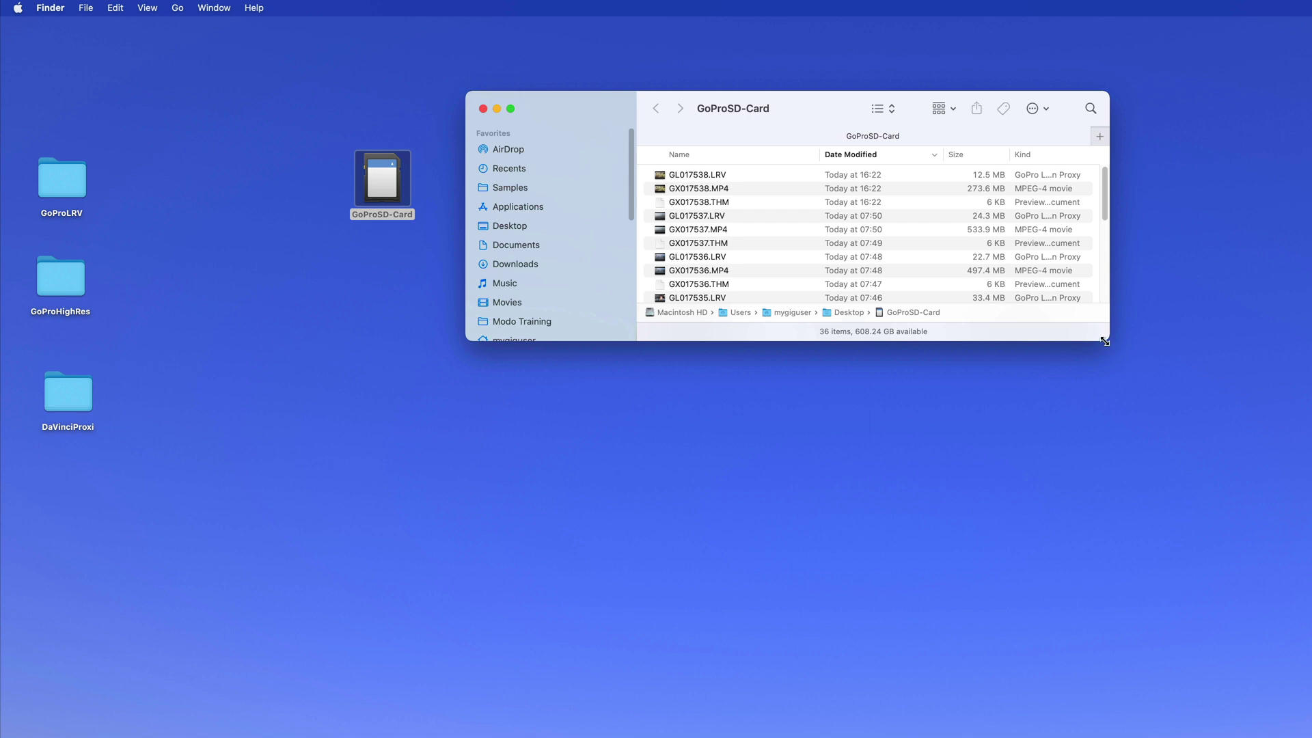
pyautogui.moveTo(1104, 341); pyautogui.dragTo(1164, 683)
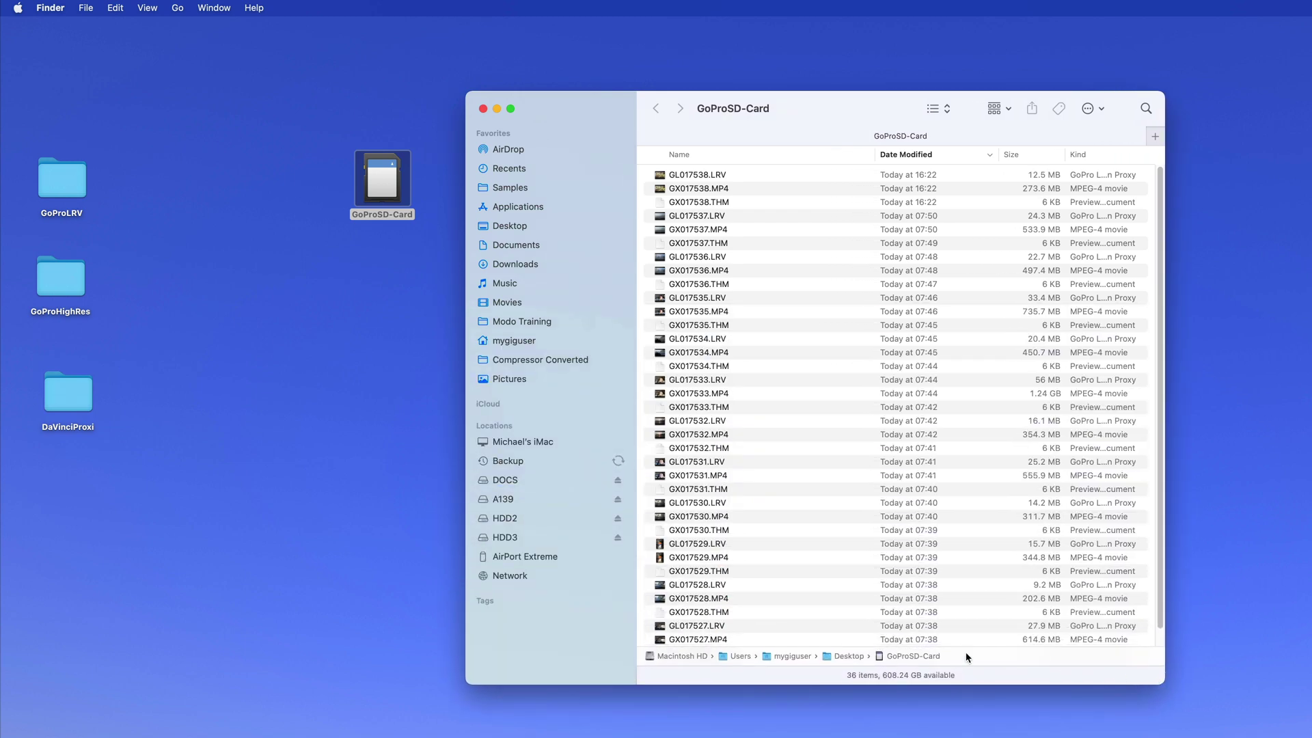
pyautogui.scroll(-1, 843, 600)
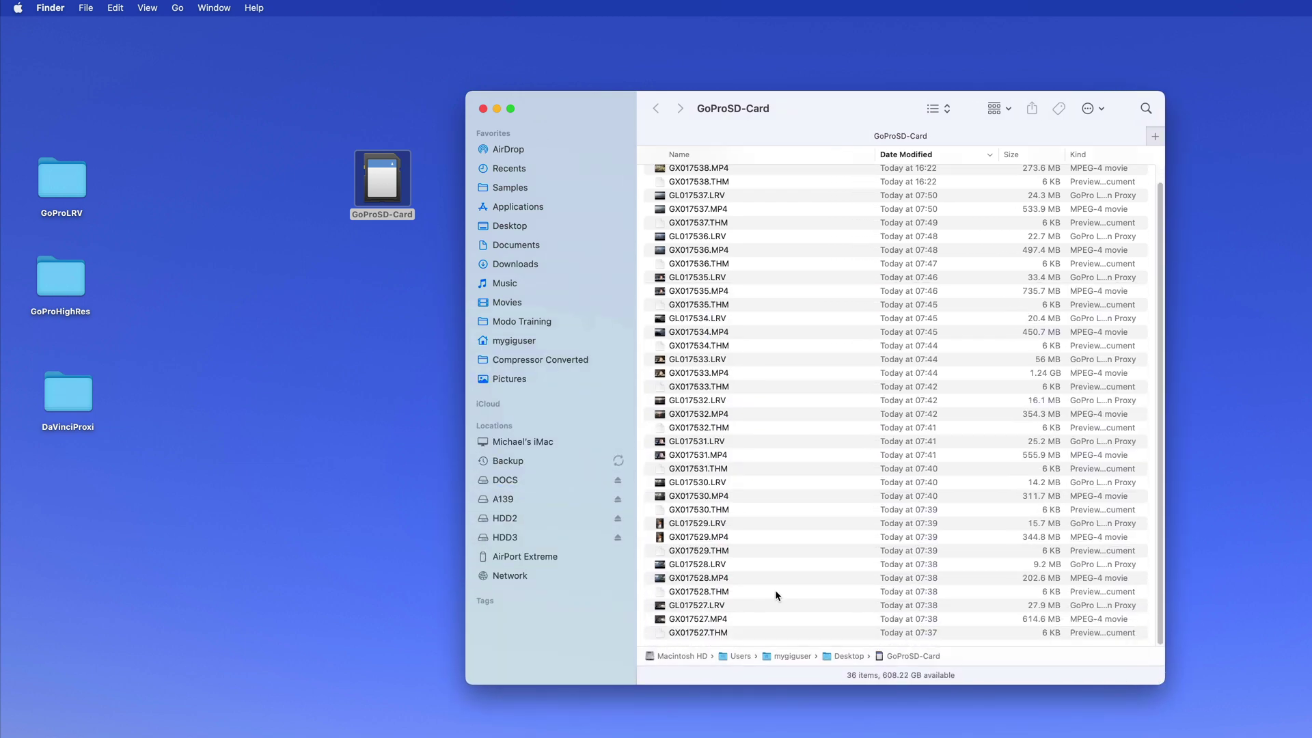
pyautogui.scroll(1, 771, 589)
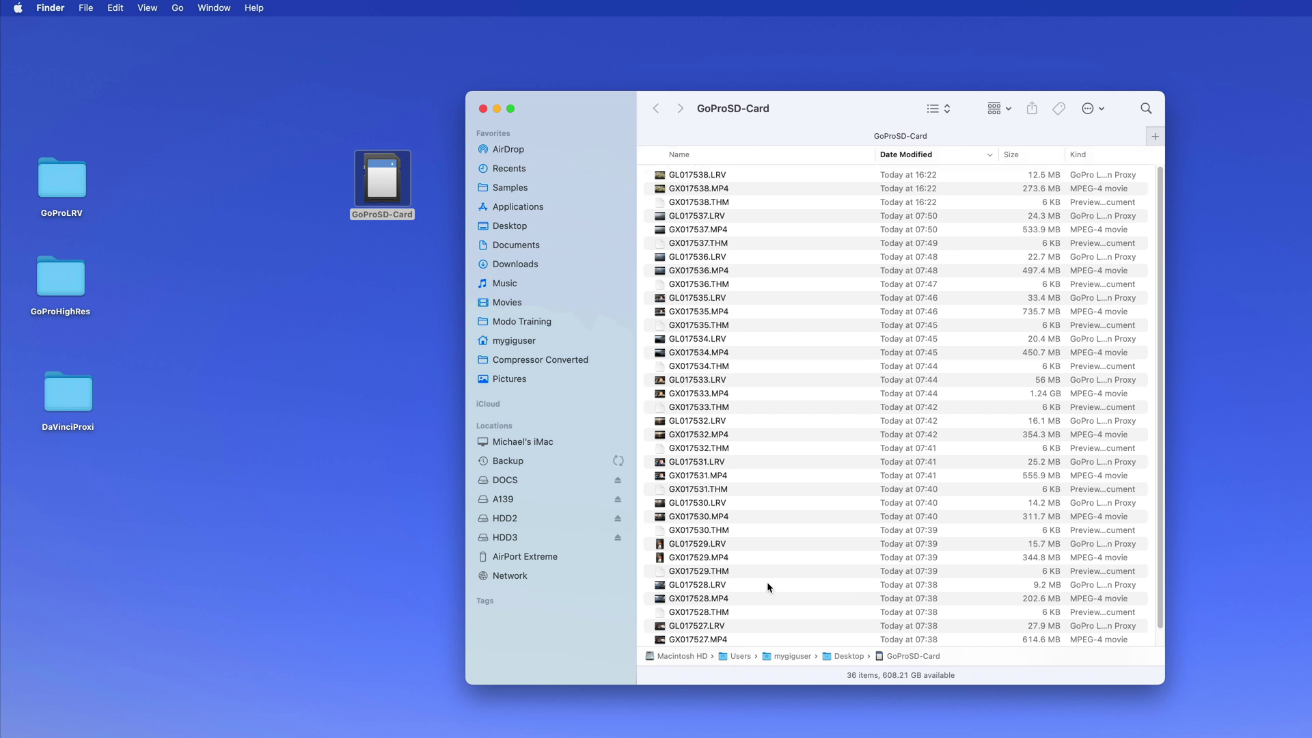
pyautogui.scroll(-1, 767, 586)
pyautogui.scroll(1, 836, 230)
pyautogui.click(1086, 155)
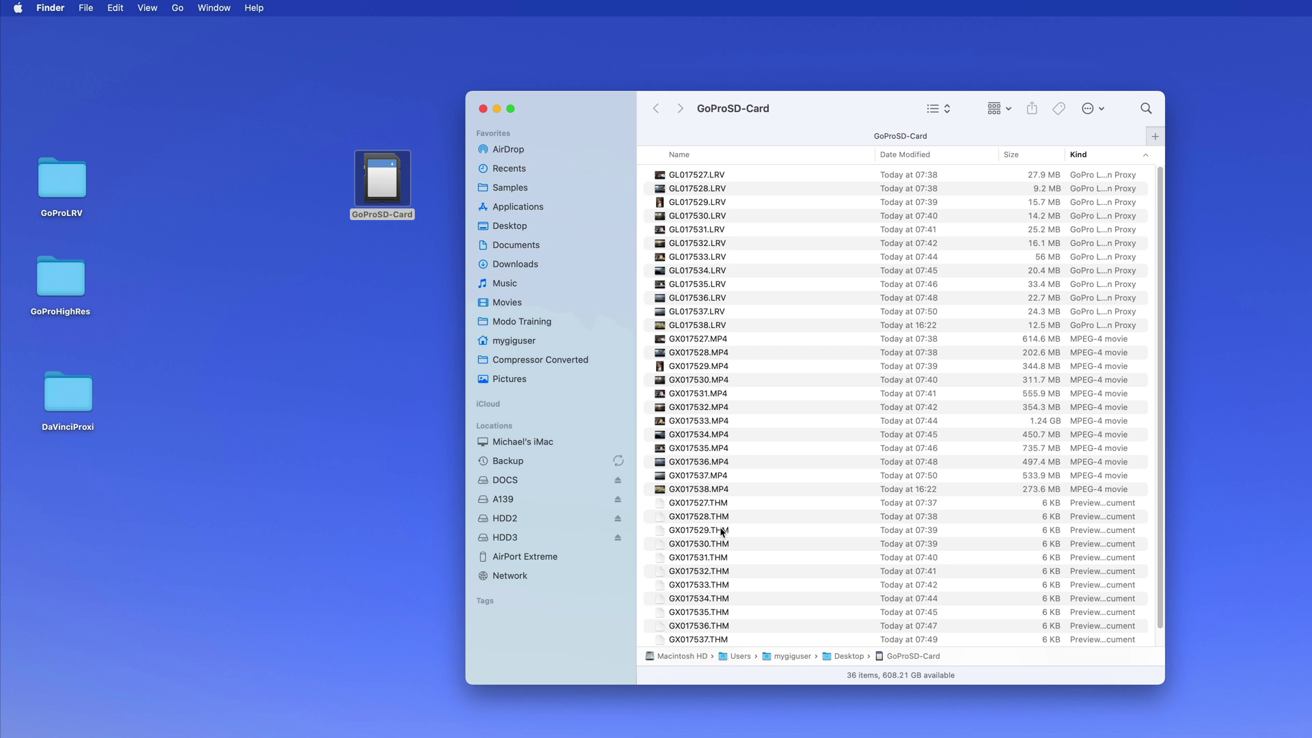
# Step: Move the twelve MP4 clips into the GoProHighRes folder
pyautogui.click(721, 490)
pyautogui.keyDown('shift'); pyautogui.click(705, 174); pyautogui.keyUp('shift')
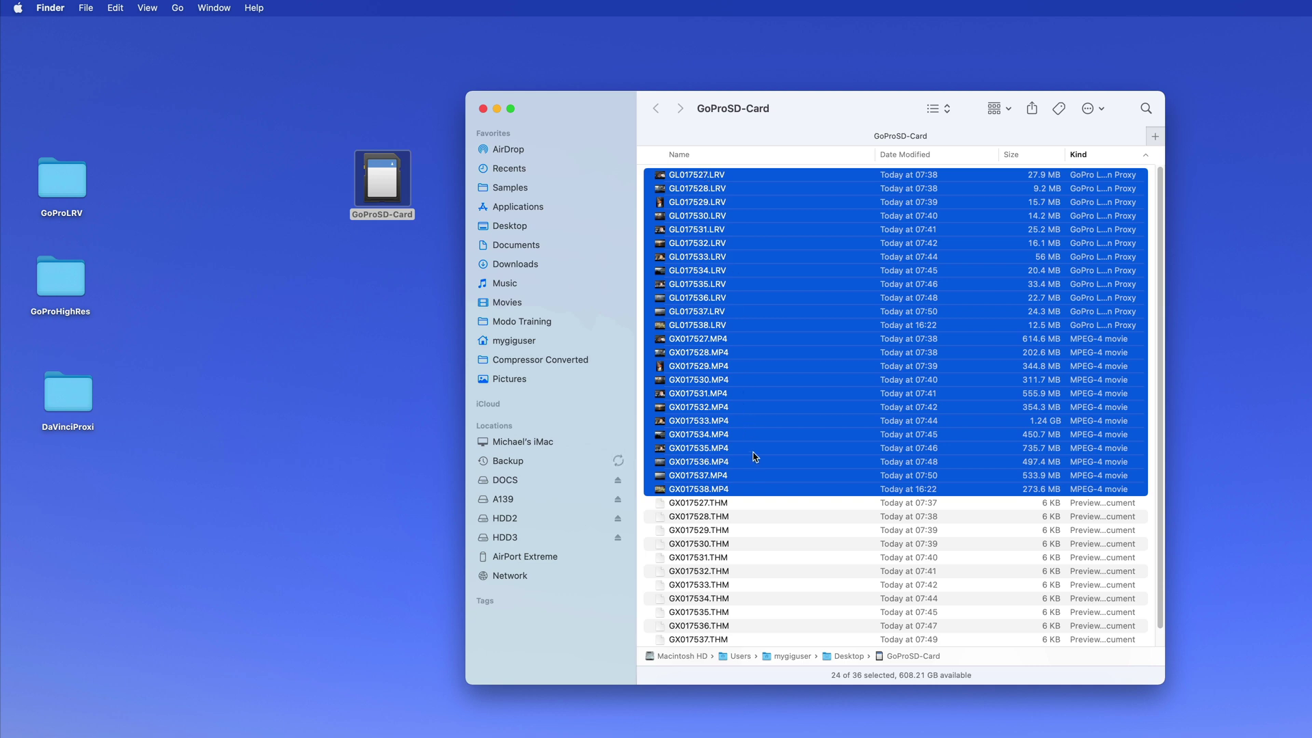
pyautogui.click(750, 489)
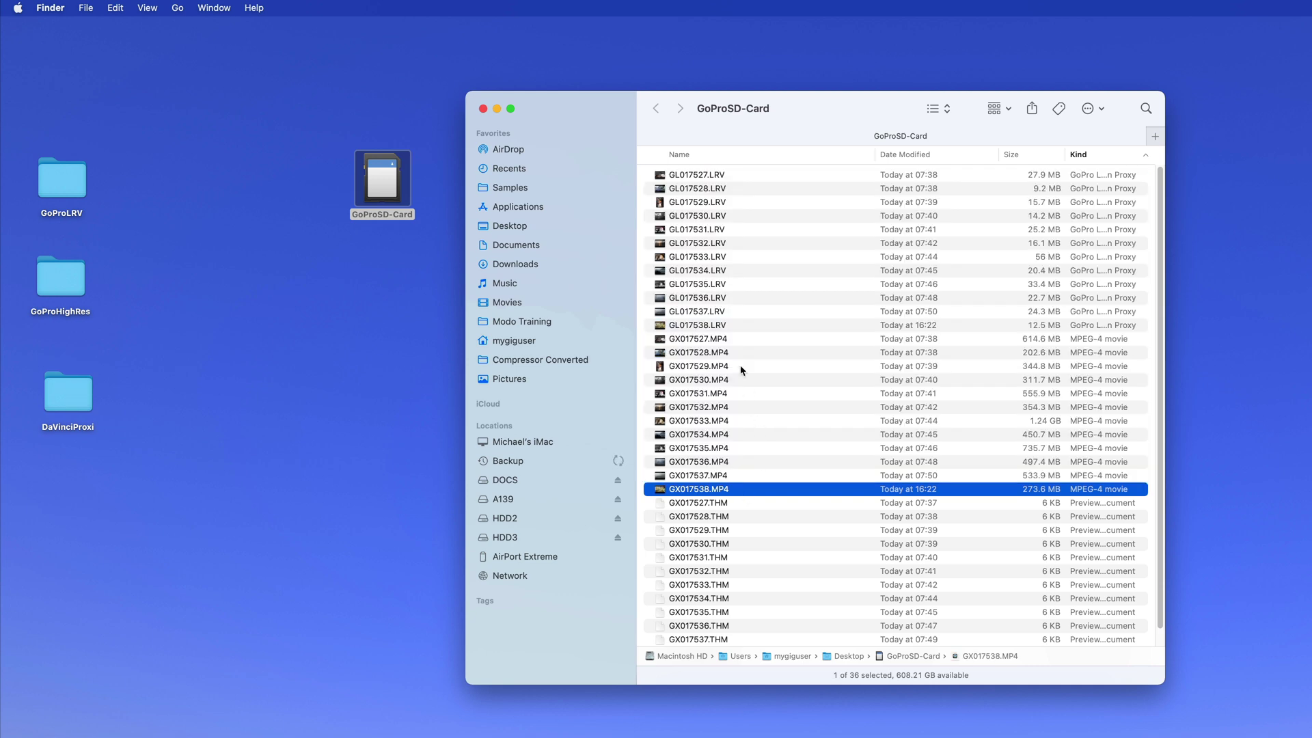
pyautogui.keyDown('shift'); pyautogui.click(717, 339); pyautogui.keyUp('shift')
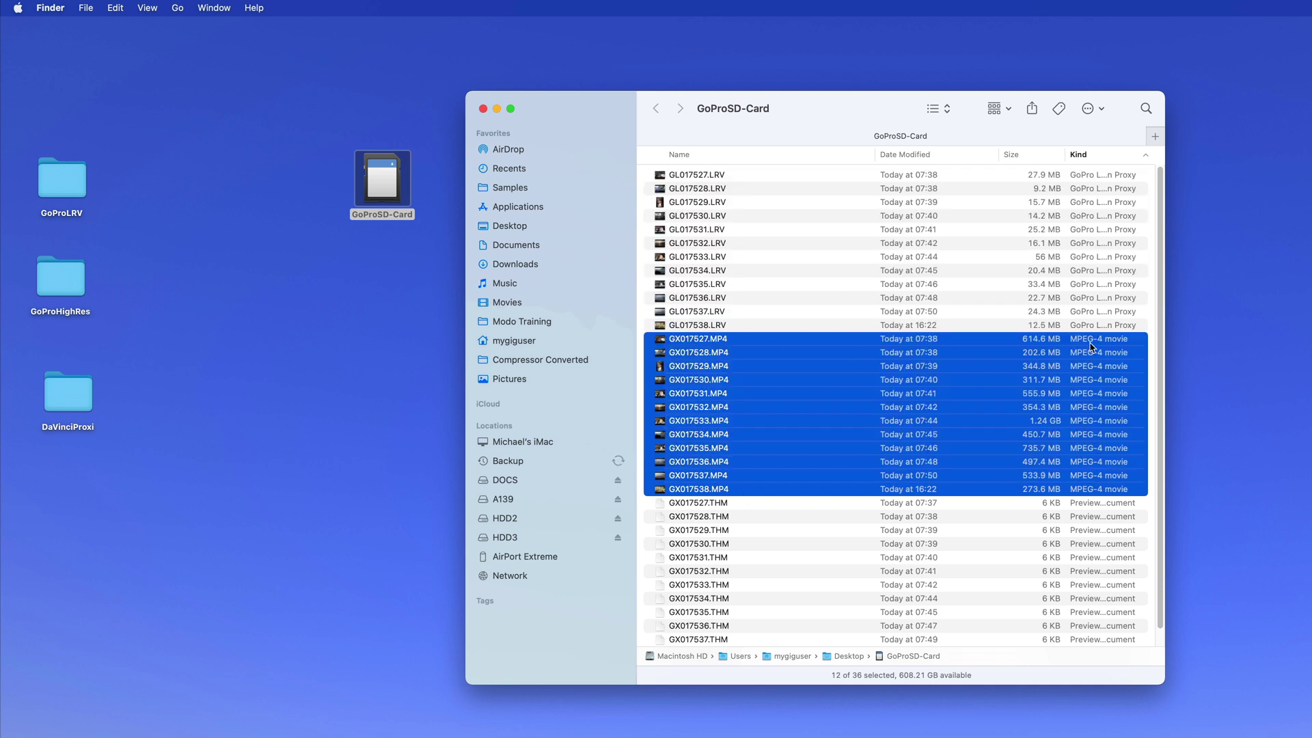
pyautogui.moveTo(680, 343); pyautogui.dragTo(52, 277)
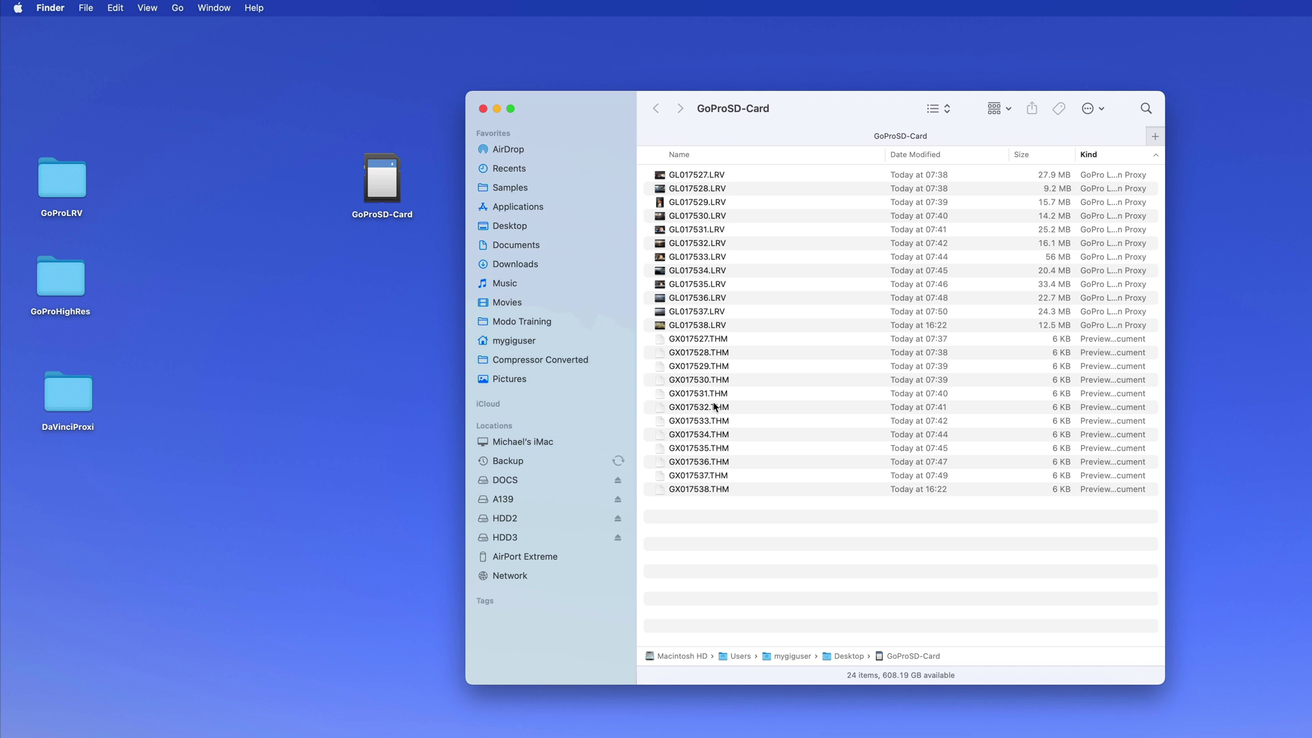
# Step: Move the twelve LRV files into GoProLRV and close the card's window
pyautogui.click(694, 326)
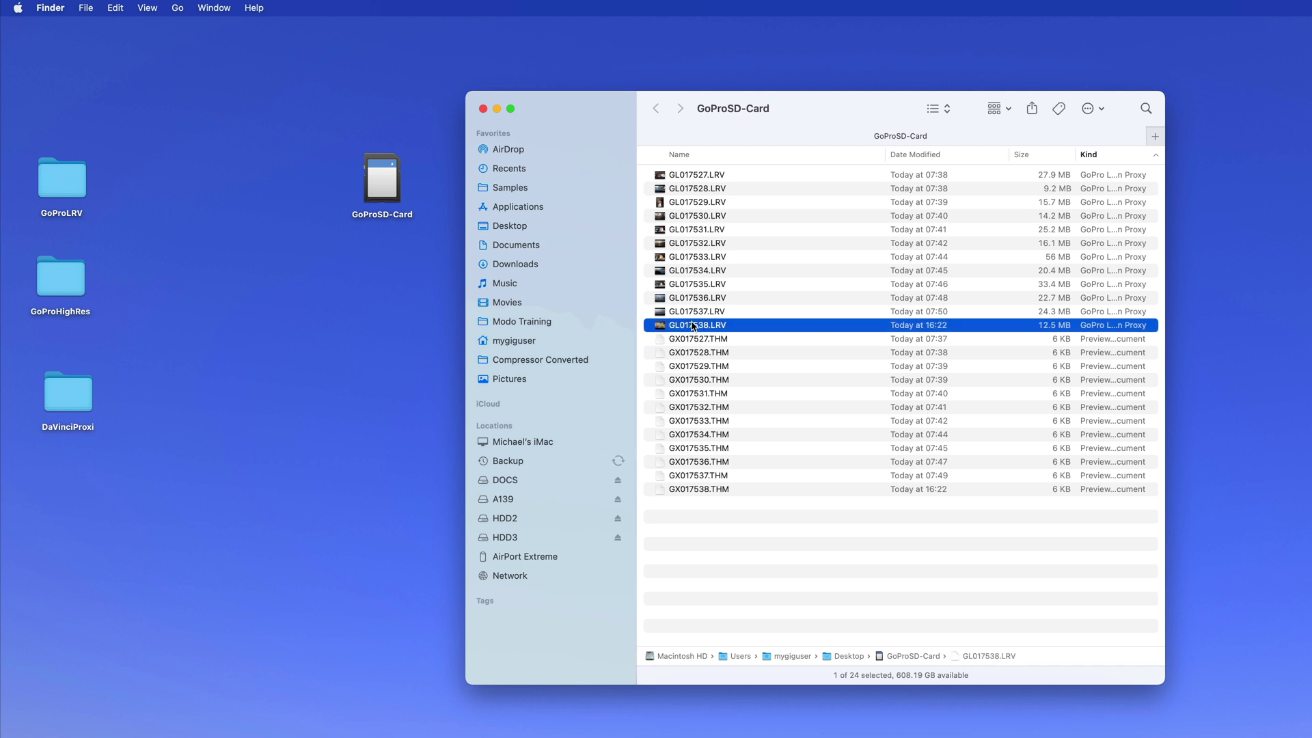
pyautogui.keyDown('shift'); pyautogui.click(694, 177); pyautogui.keyUp('shift')
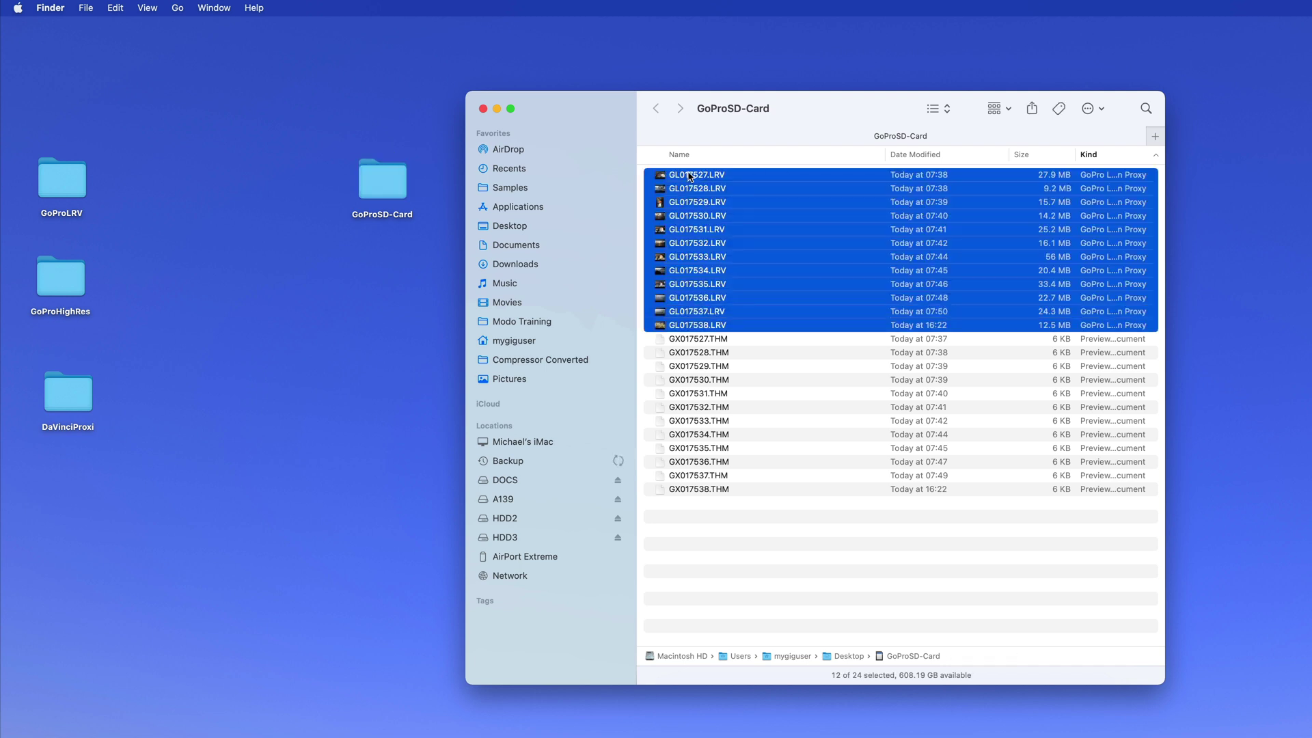
pyautogui.moveTo(692, 176); pyautogui.dragTo(66, 183)
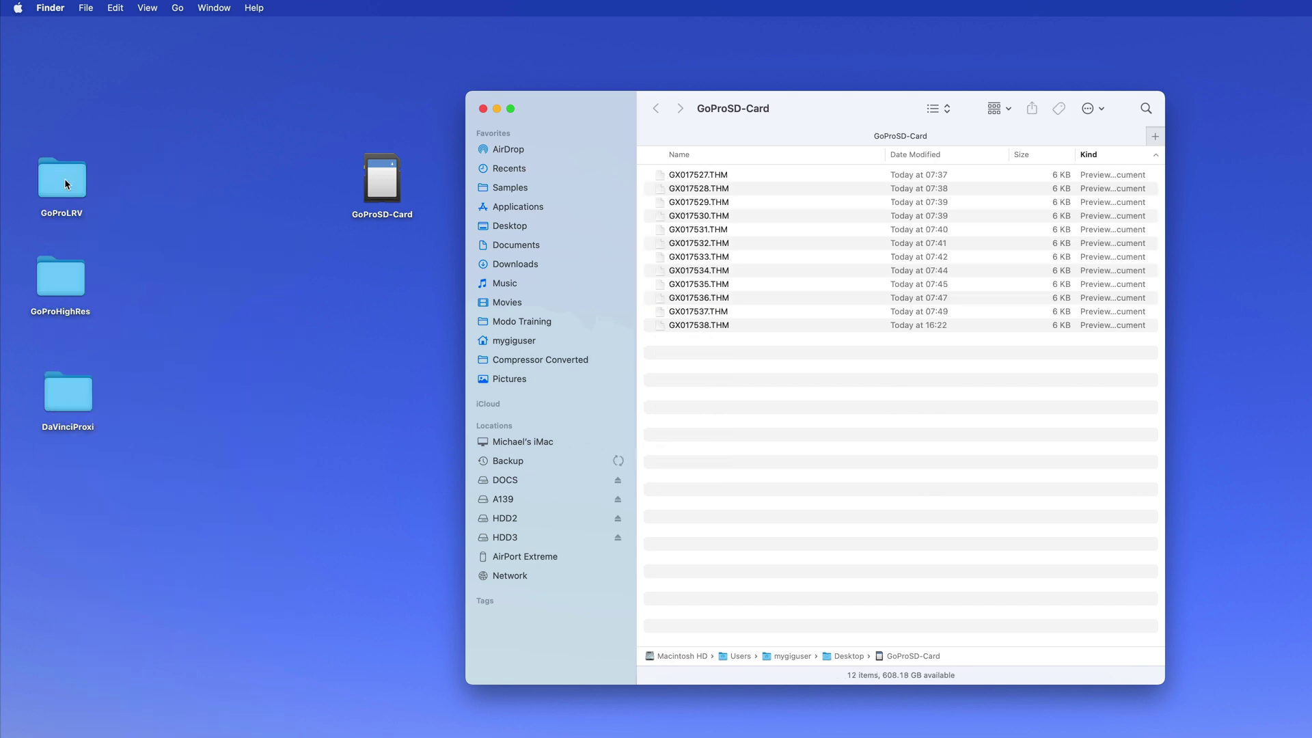
pyautogui.click(483, 108)
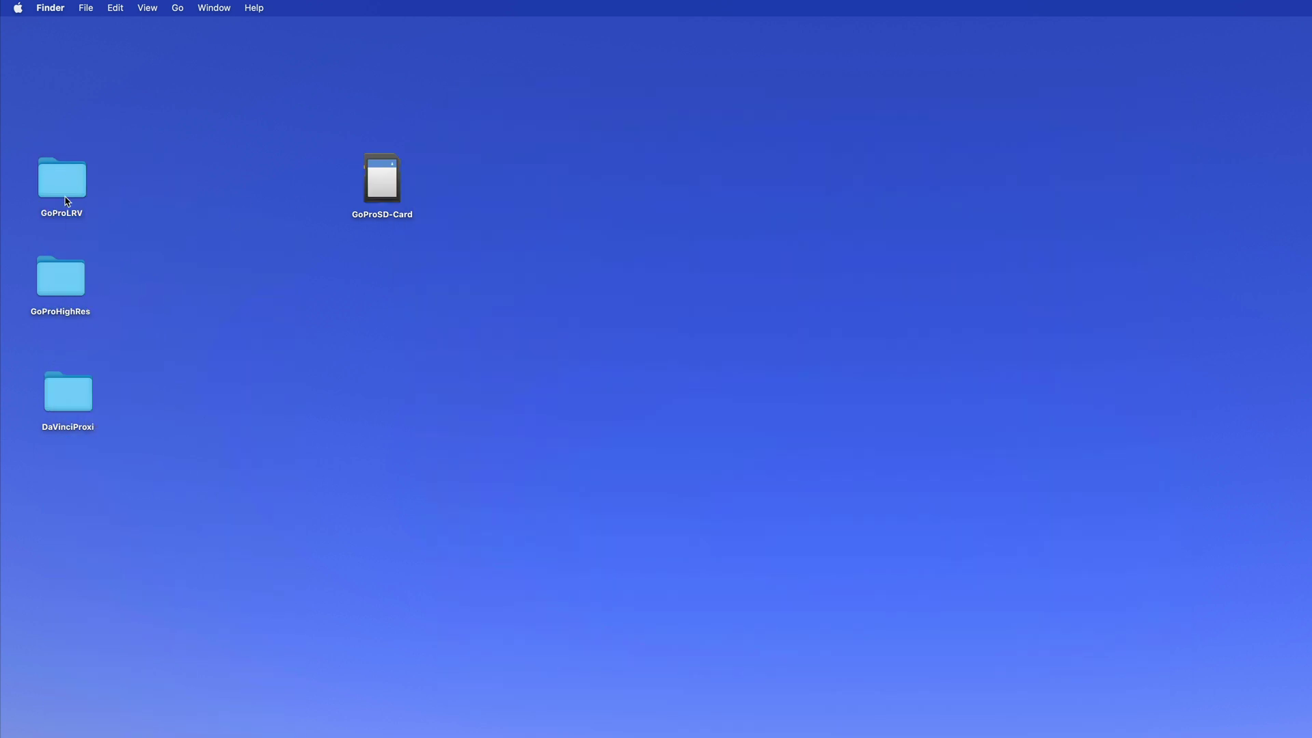
# Step: Open the GoProLRV and GoProHighRes folders side by side
pyautogui.doubleClick(65, 173)
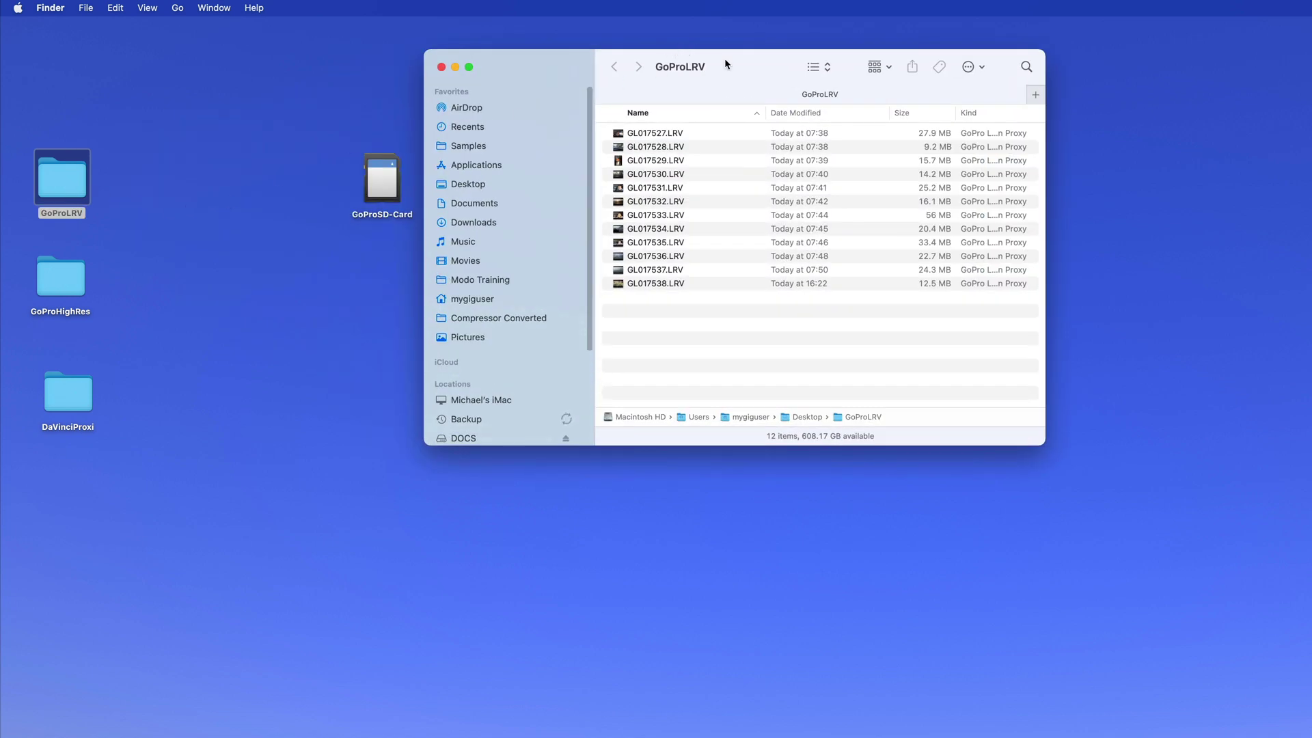
pyautogui.moveTo(724, 60); pyautogui.dragTo(509, 106)
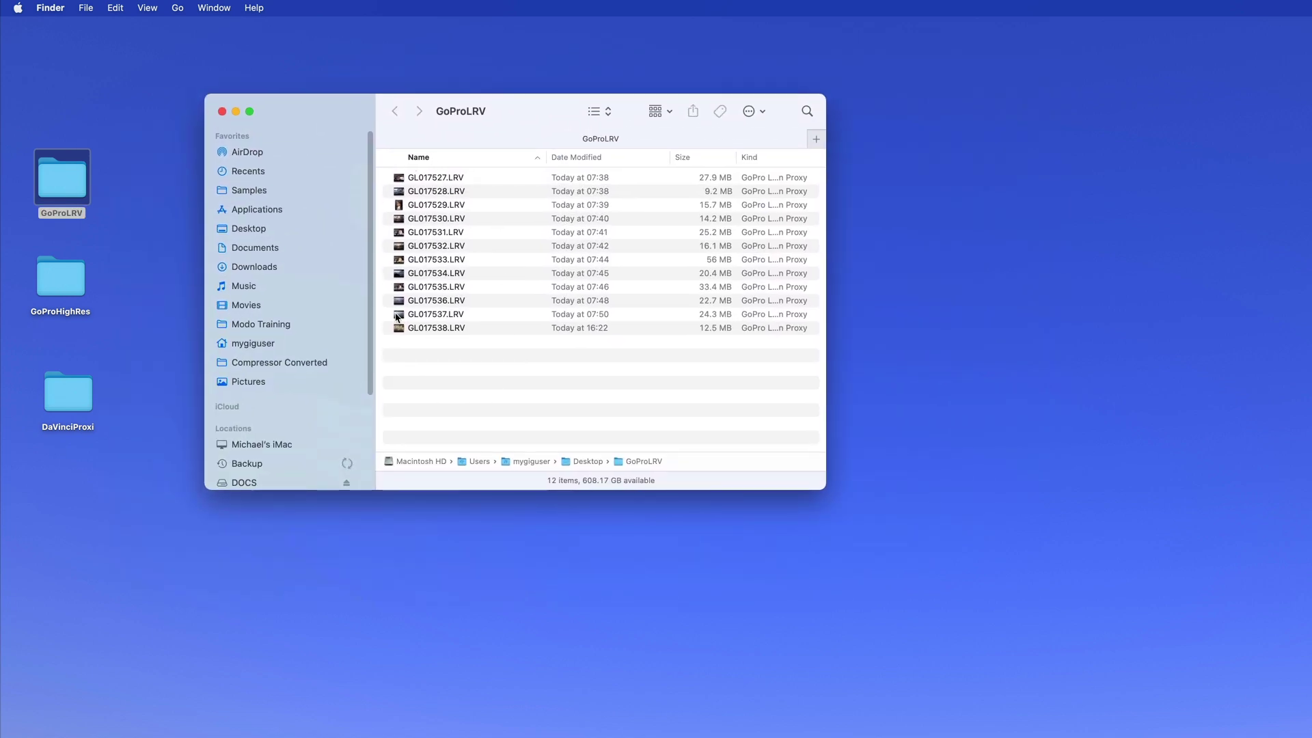
pyautogui.doubleClick(61, 276)
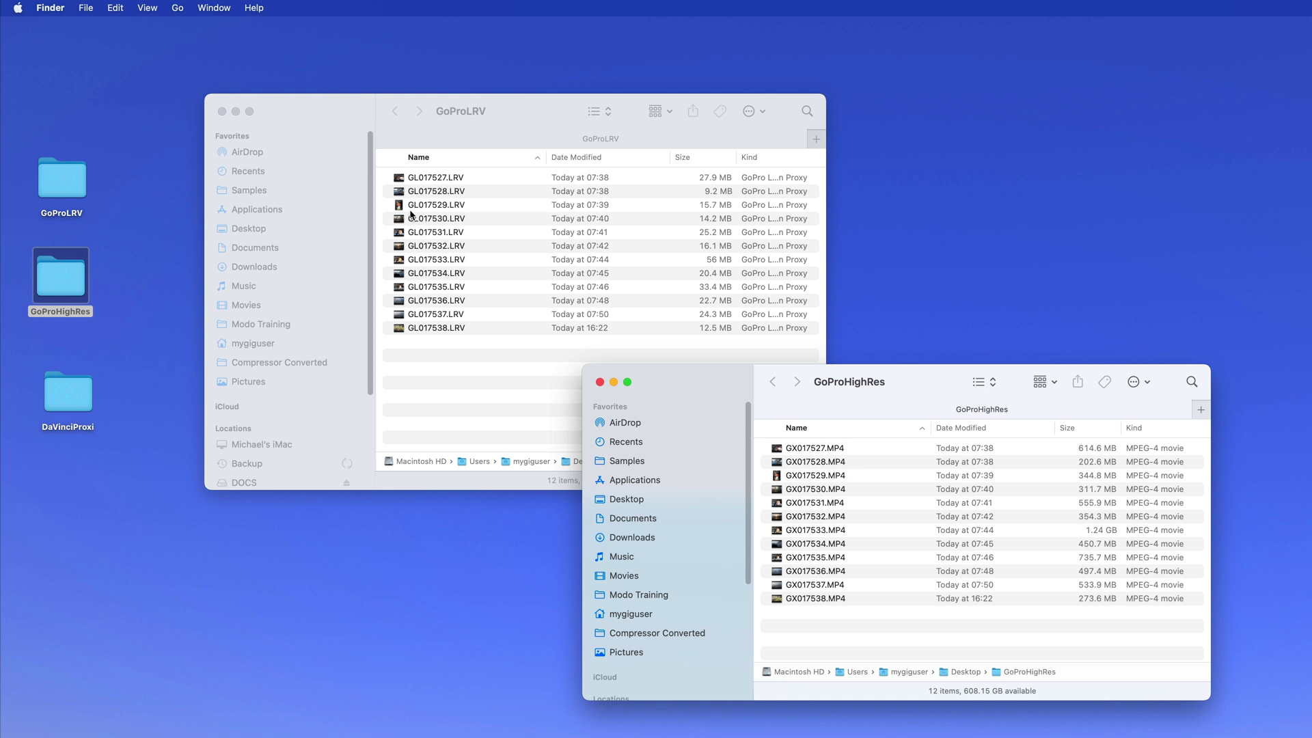
# Step: Select all twelve LRV proxy files in the GoProLRV window
pyautogui.click(431, 176)
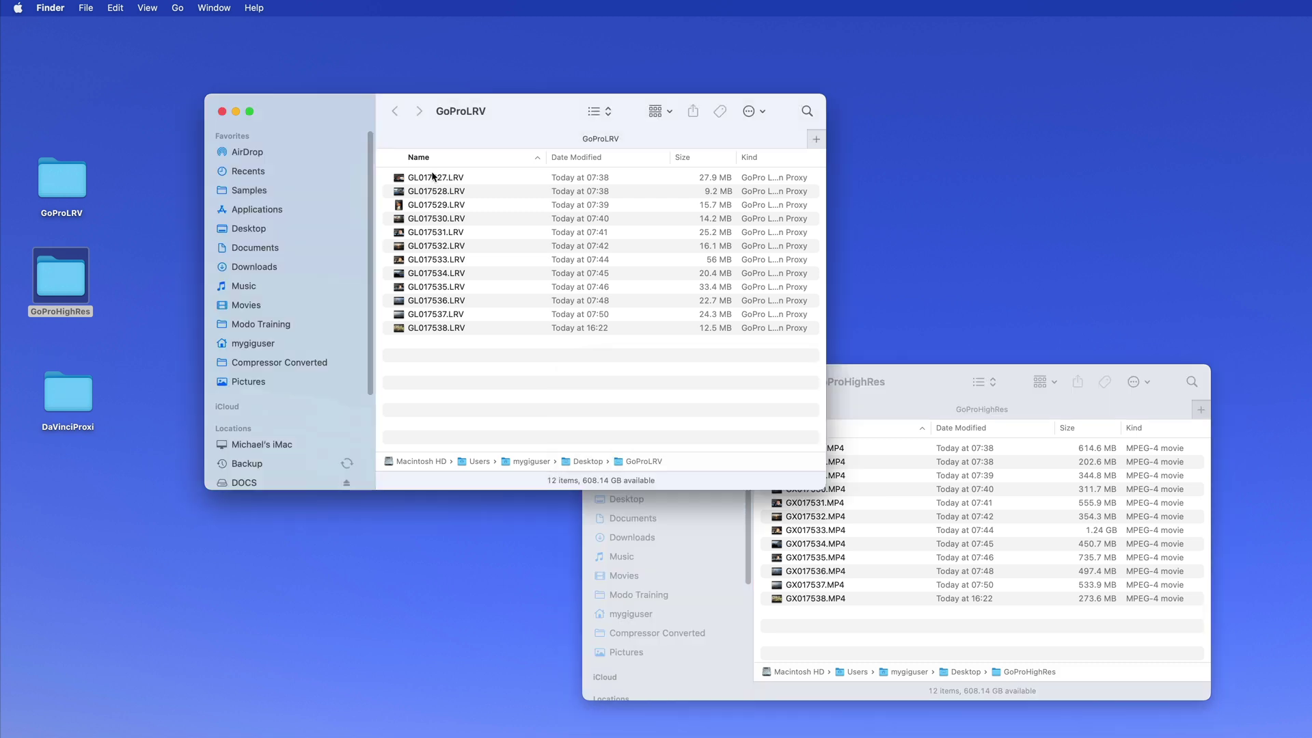
pyautogui.click(435, 182)
pyautogui.keyDown('shift'); pyautogui.click(429, 330); pyautogui.keyUp('shift')
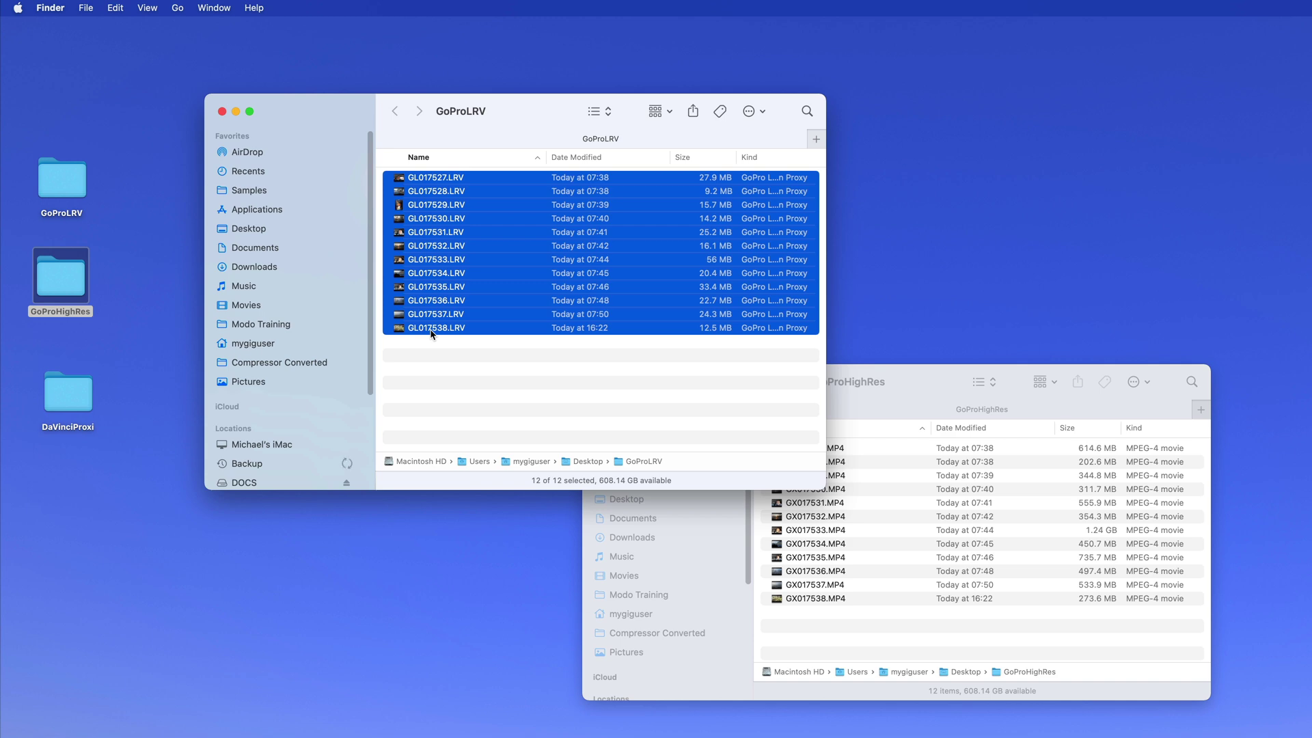
pyautogui.rightClick(431, 334)
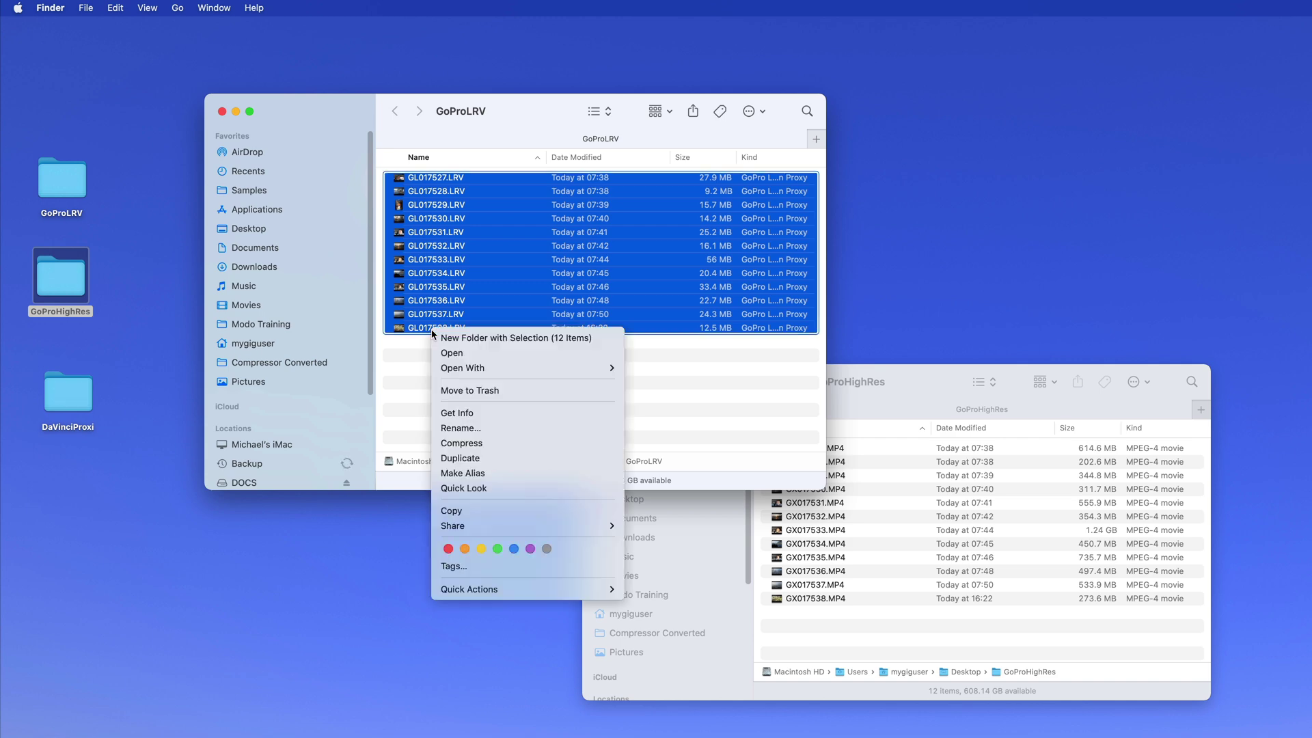
# Step: Batch-rename the selected proxies, replacing GL with GX
pyautogui.click(463, 429)
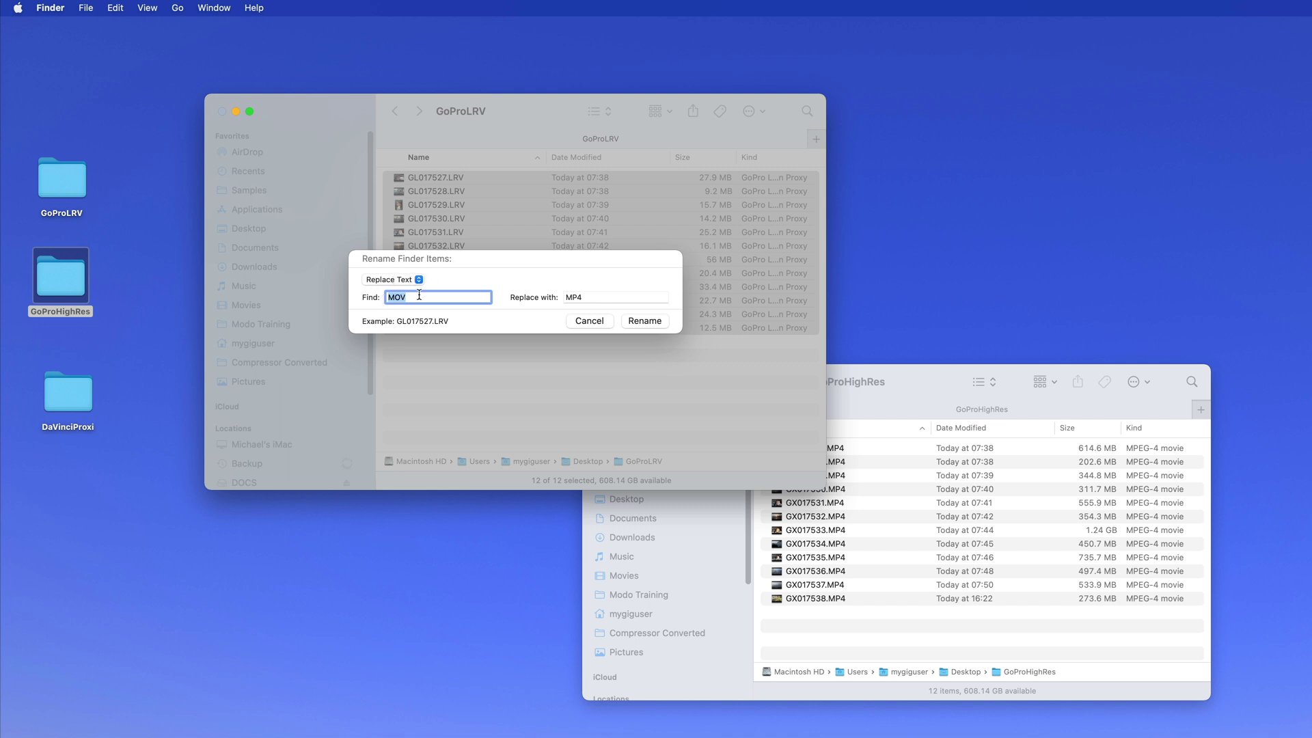
pyautogui.write('GL')
pyautogui.press('Tab')
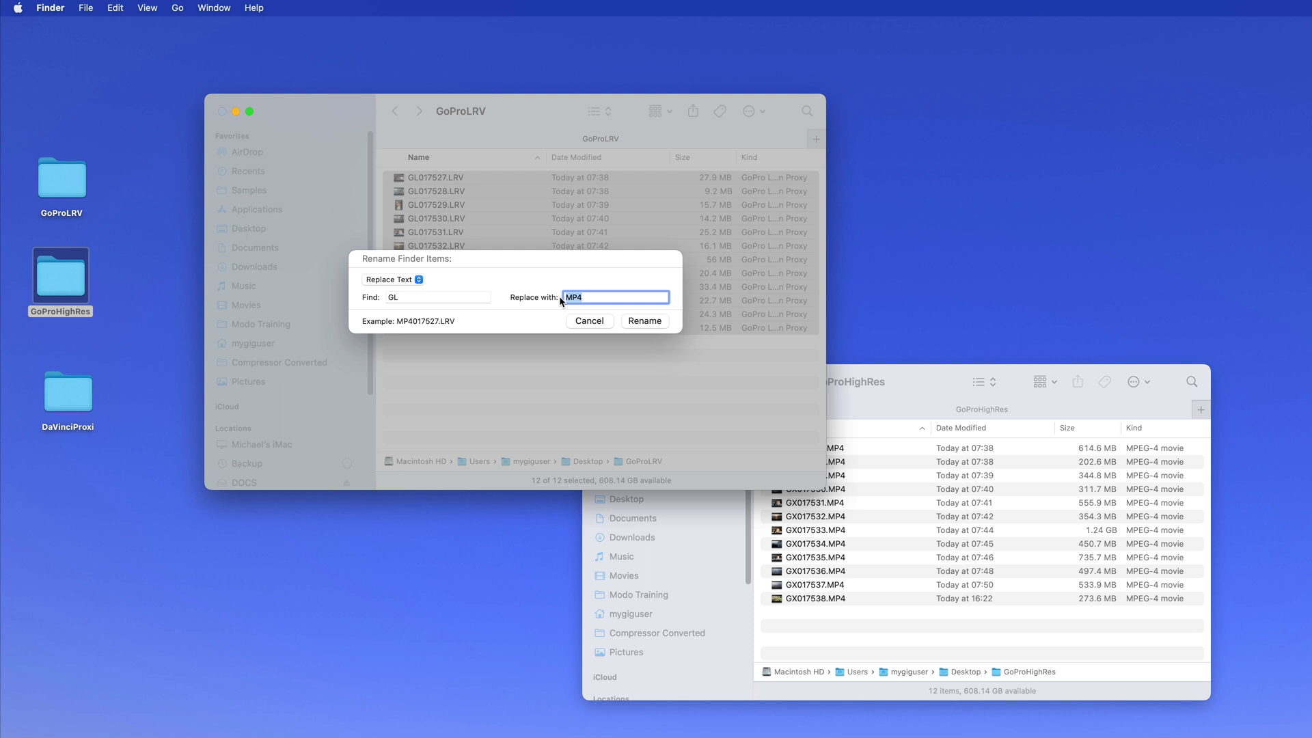
pyautogui.write('GX')
pyautogui.click(635, 320)
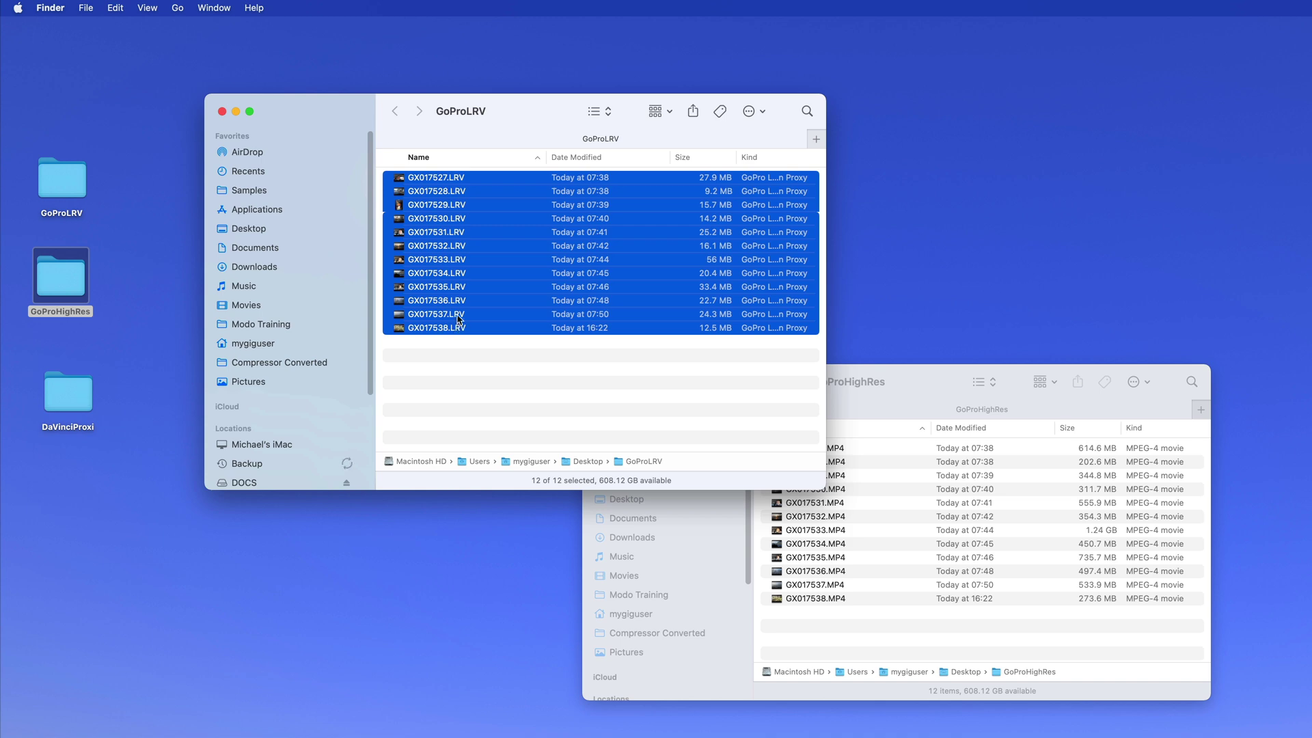
# Step: Batch-rename again, replacing LRV with MOV and accepting the .MOV extension
pyautogui.rightClick(465, 280)
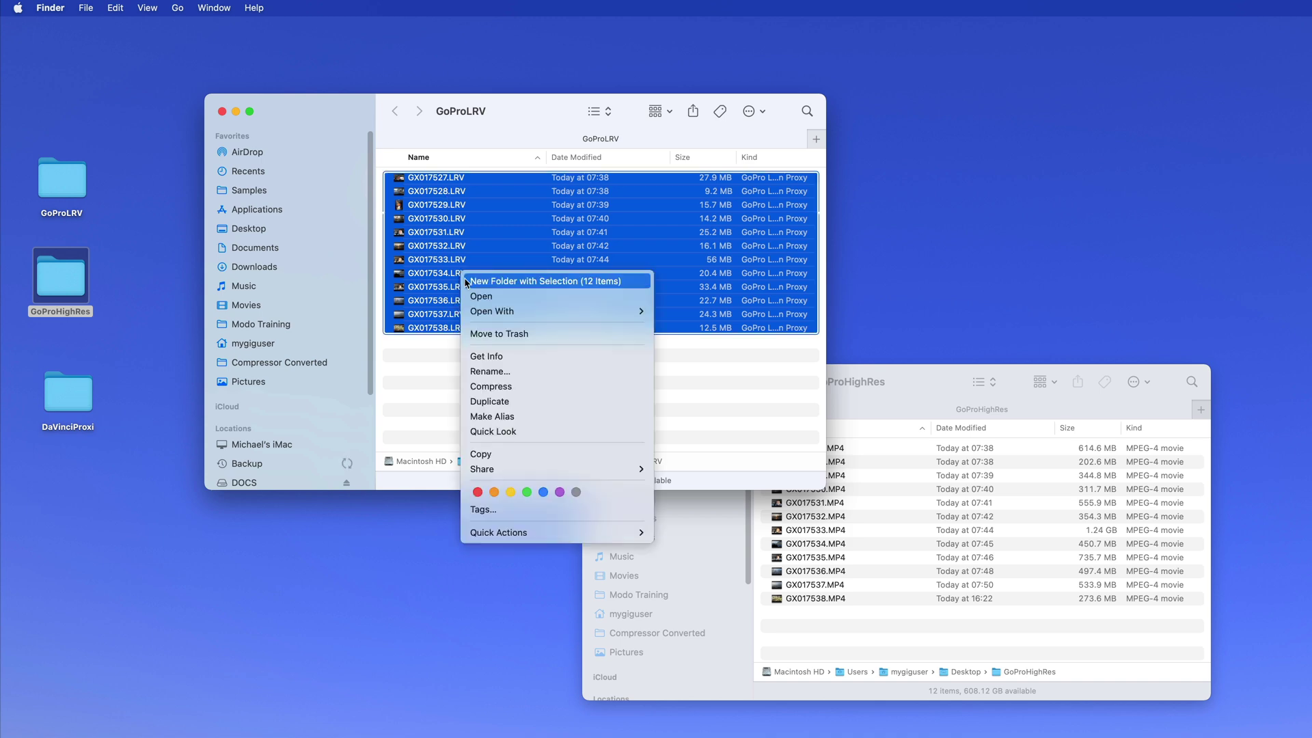
pyautogui.click(497, 371)
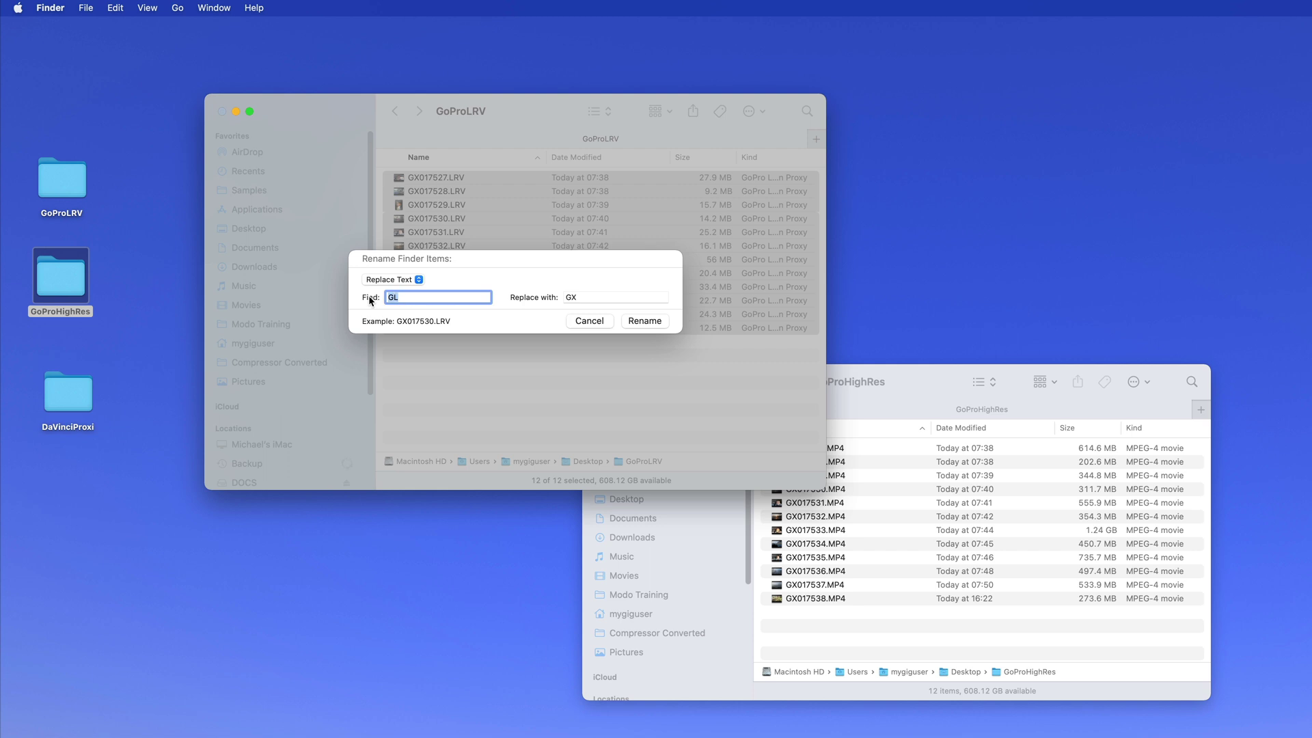
pyautogui.write('LRV')
pyautogui.doubleClick(585, 297)
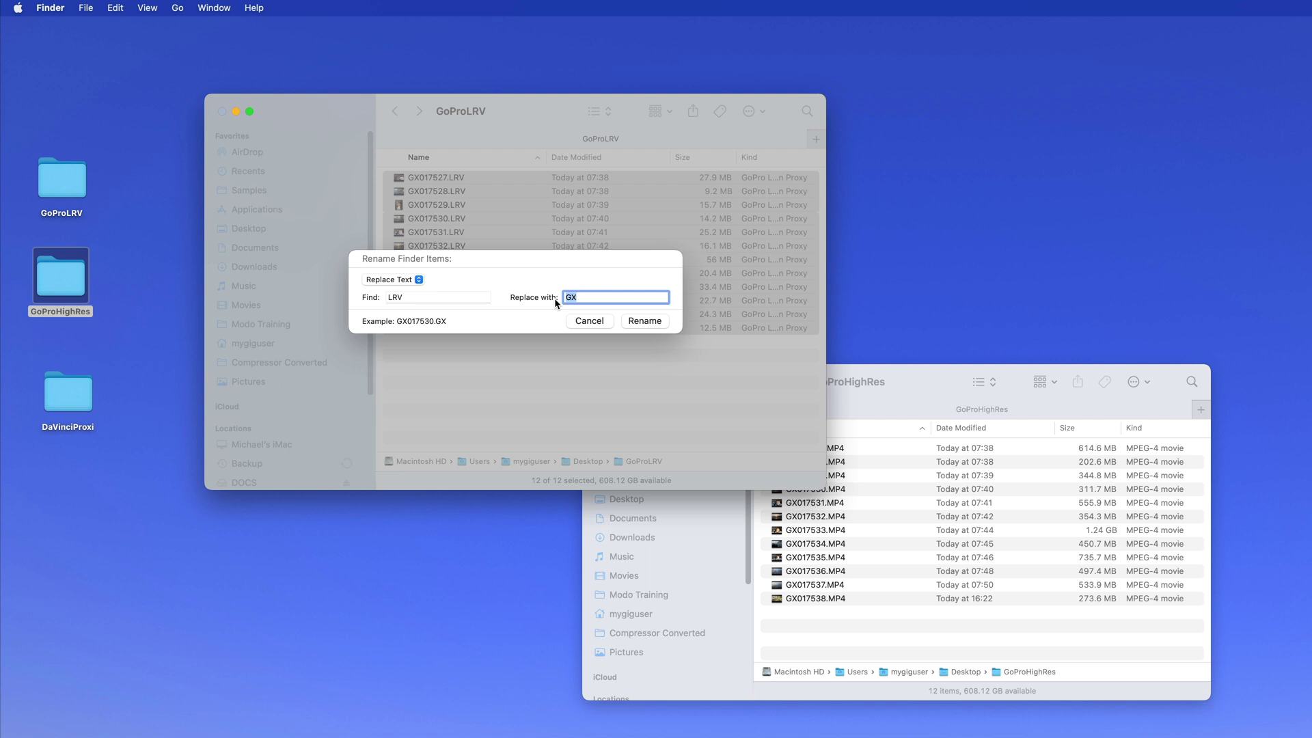
pyautogui.write('MP')
pyautogui.press('BackSpace')
pyautogui.press('BackSpace')
pyautogui.click(644, 322)
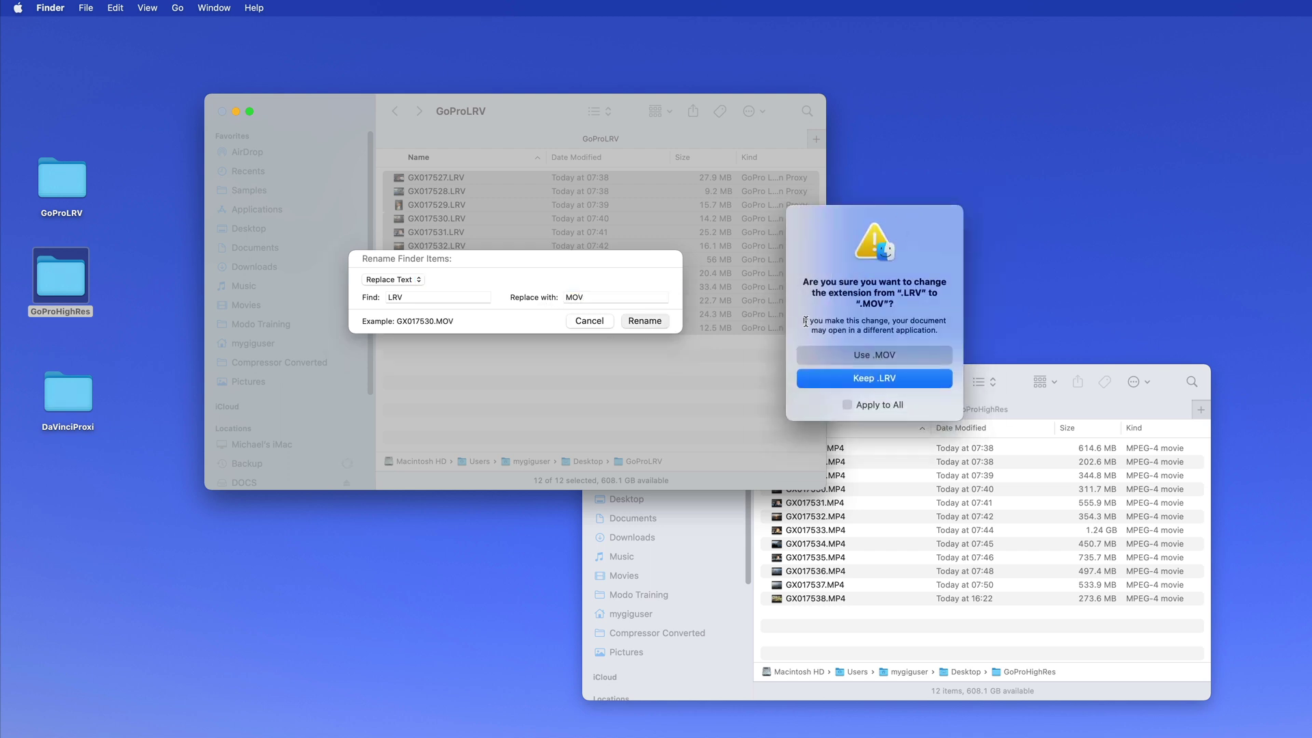
pyautogui.click(875, 354)
# Step: Deselect the renamed files, rearrange the windows, and close GoProLRV
pyautogui.click(559, 392)
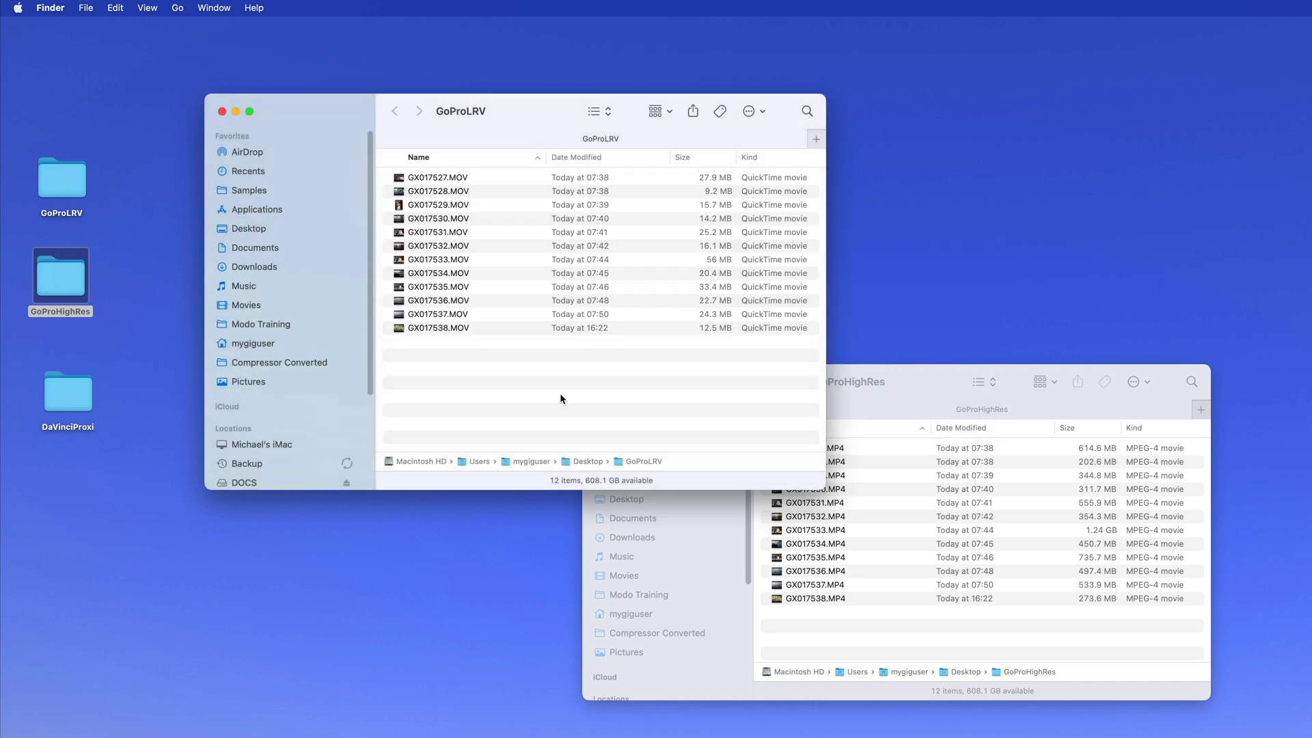
pyautogui.moveTo(523, 107); pyautogui.dragTo(460, 51)
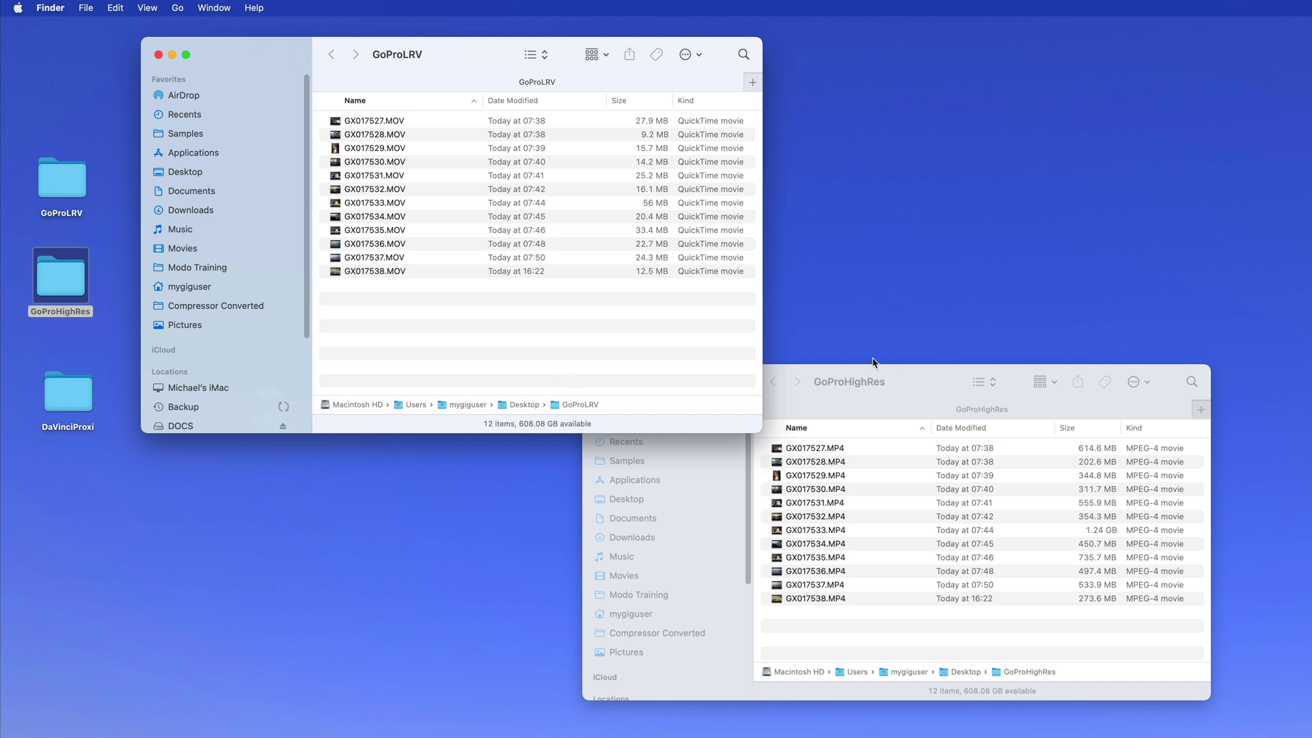
pyautogui.moveTo(912, 378); pyautogui.dragTo(372, 360)
pyautogui.click(159, 54)
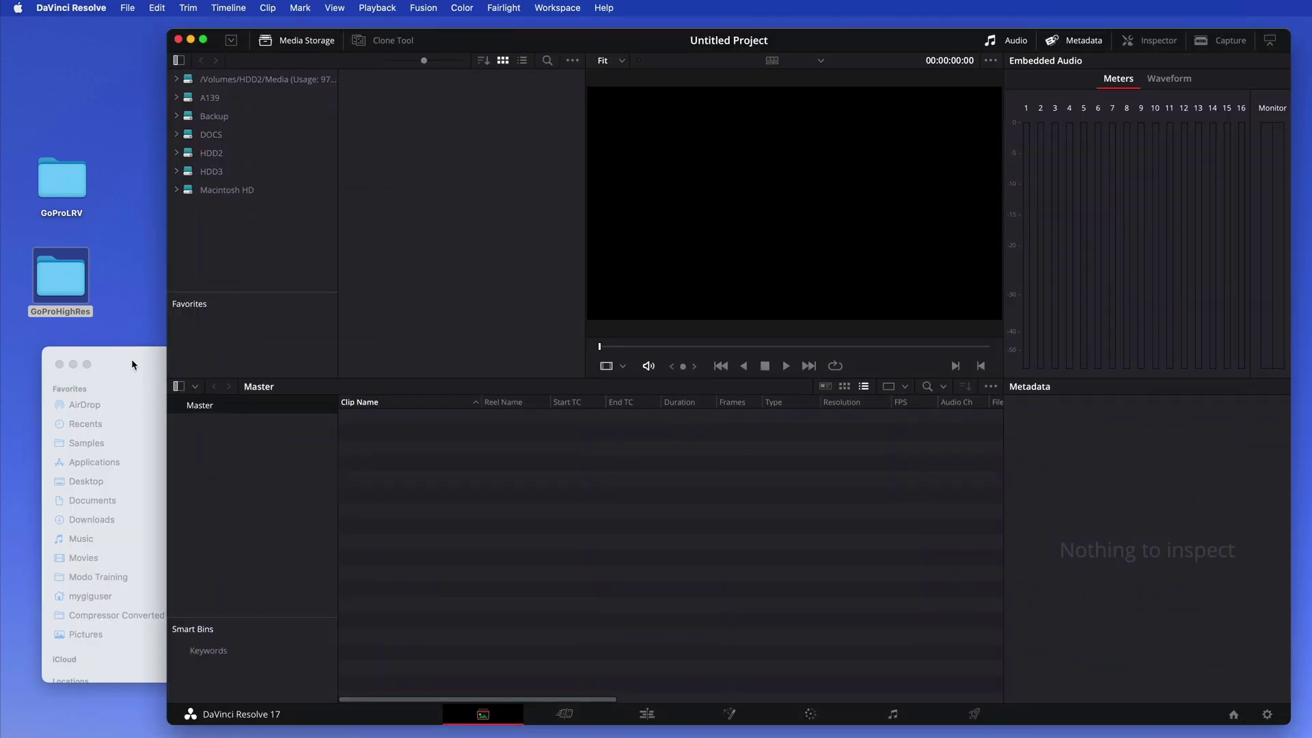
# Step: Drag all twelve GoProHighRes clips from Finder into Resolve's media browser
pyautogui.click(131, 359)
pyautogui.click(299, 430)
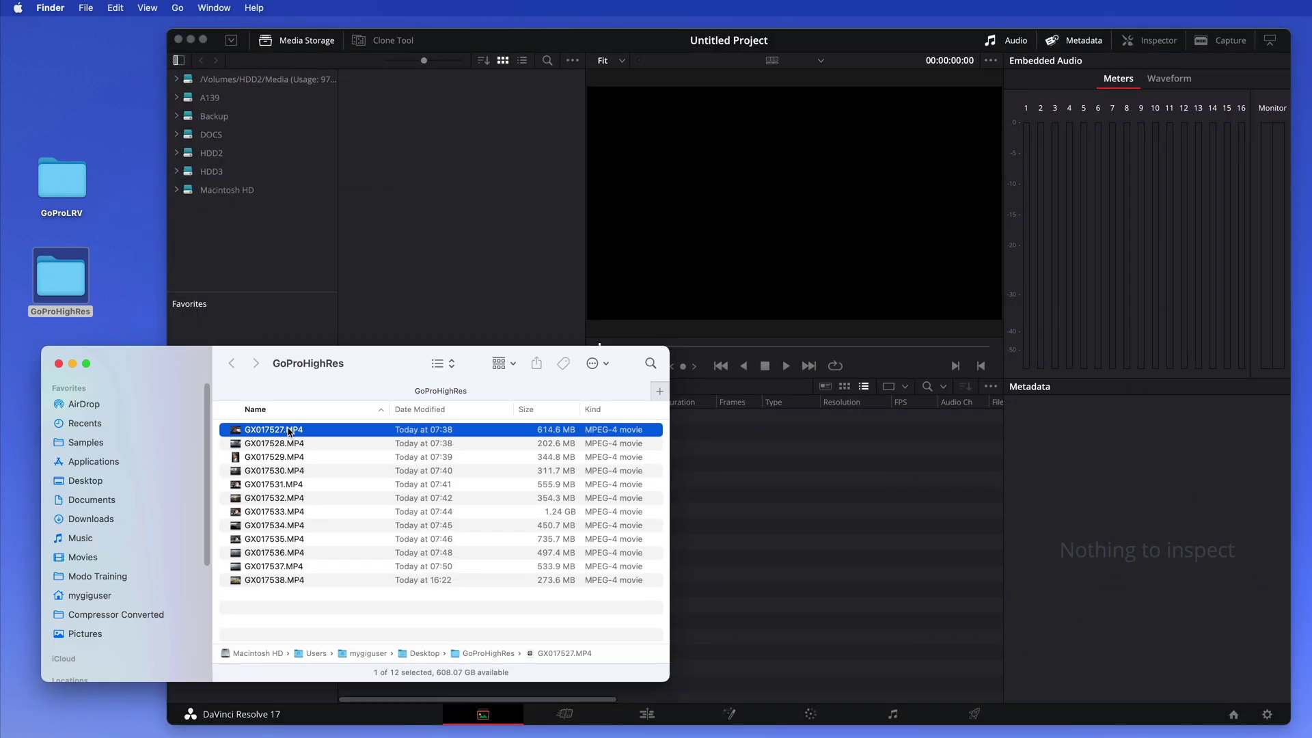
pyautogui.keyDown('shift'); pyautogui.click(278, 581); pyautogui.keyUp('shift')
pyautogui.moveTo(276, 579); pyautogui.dragTo(432, 261)
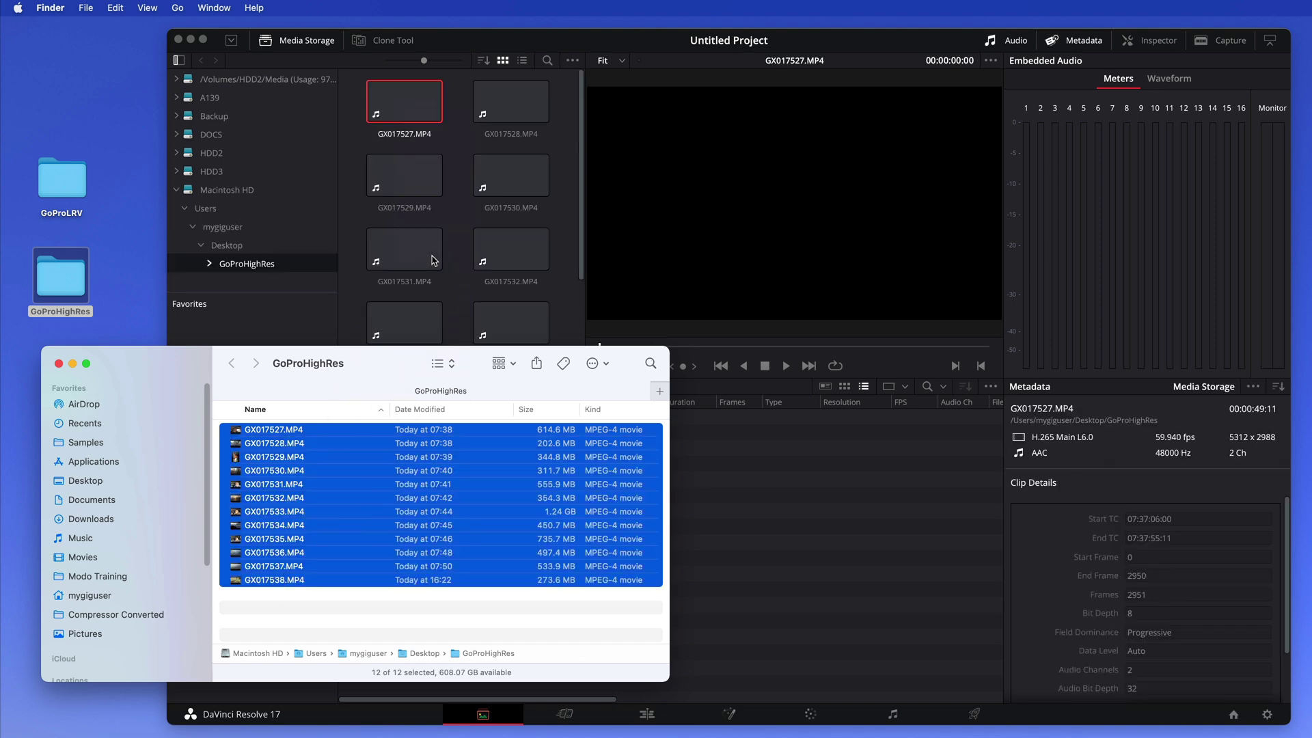
# Step: Select every clip in the media browser and add them to the Master media pool
pyautogui.click(58, 364)
pyautogui.scroll(-5, 410, 239)
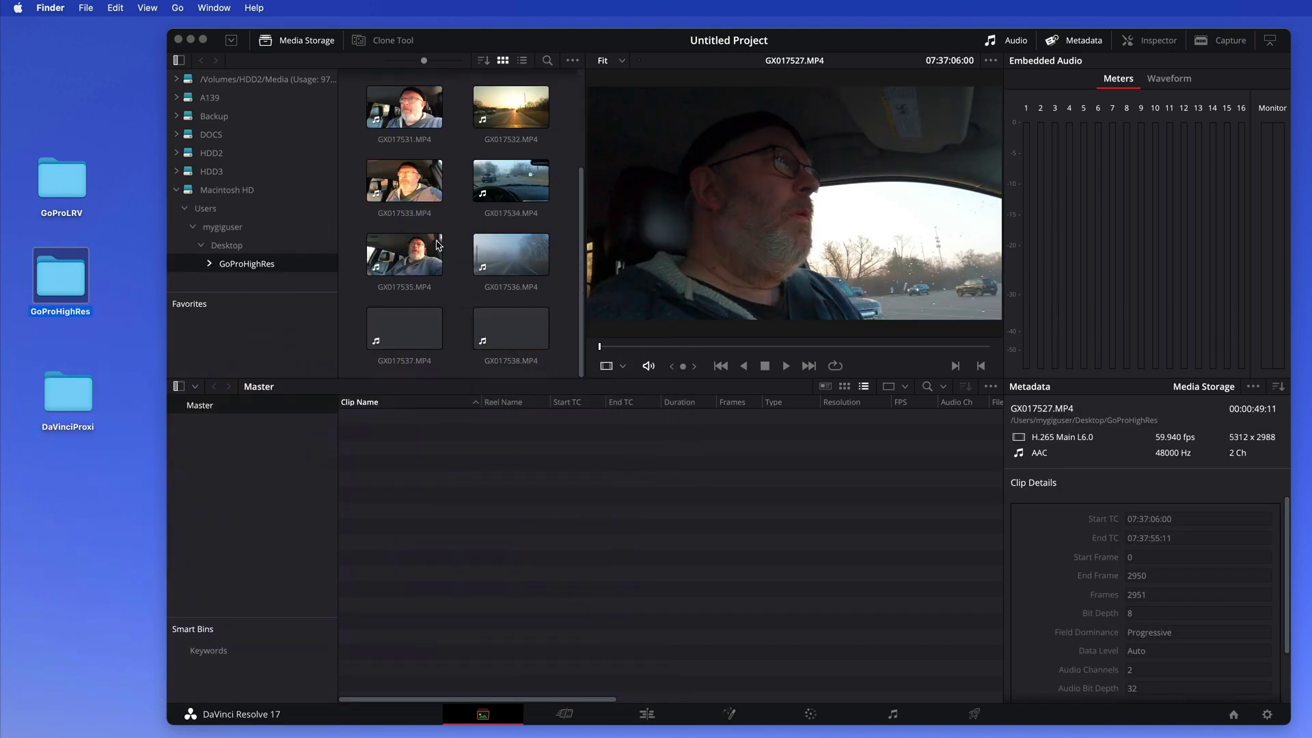
pyautogui.click(495, 325)
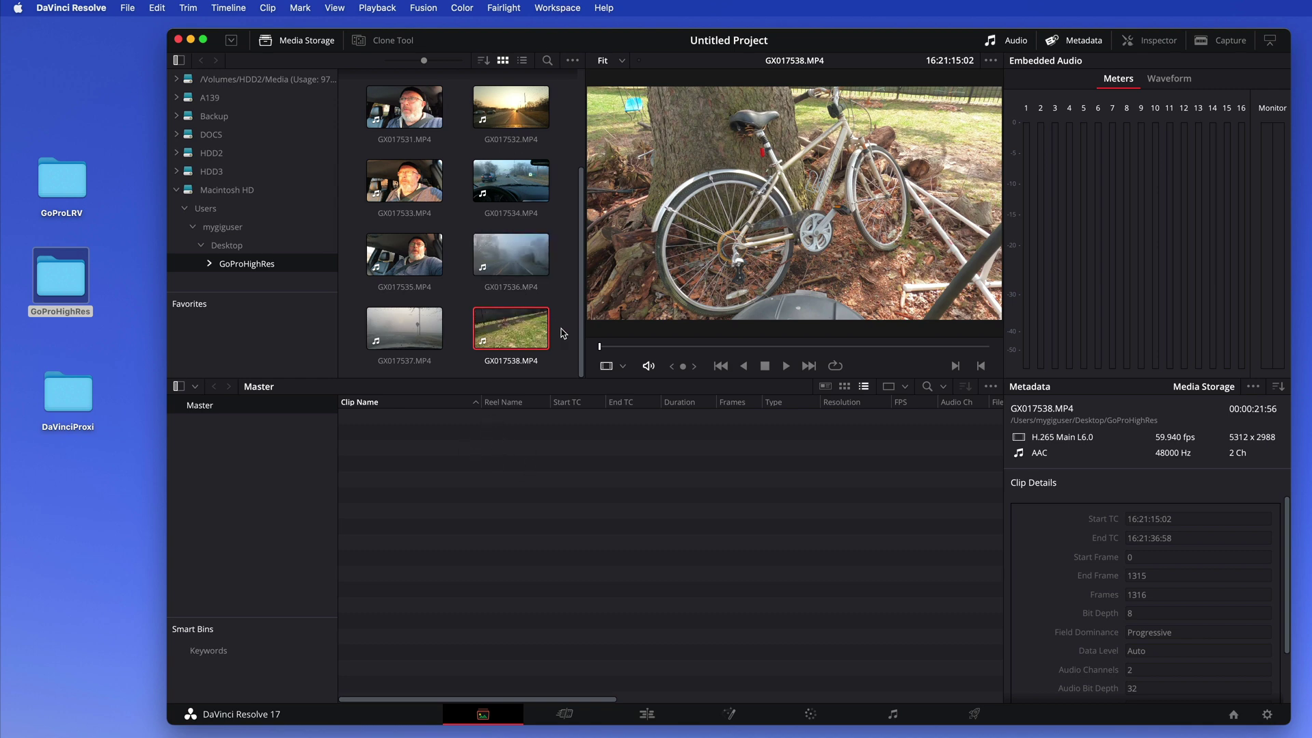
pyautogui.press('super+a')
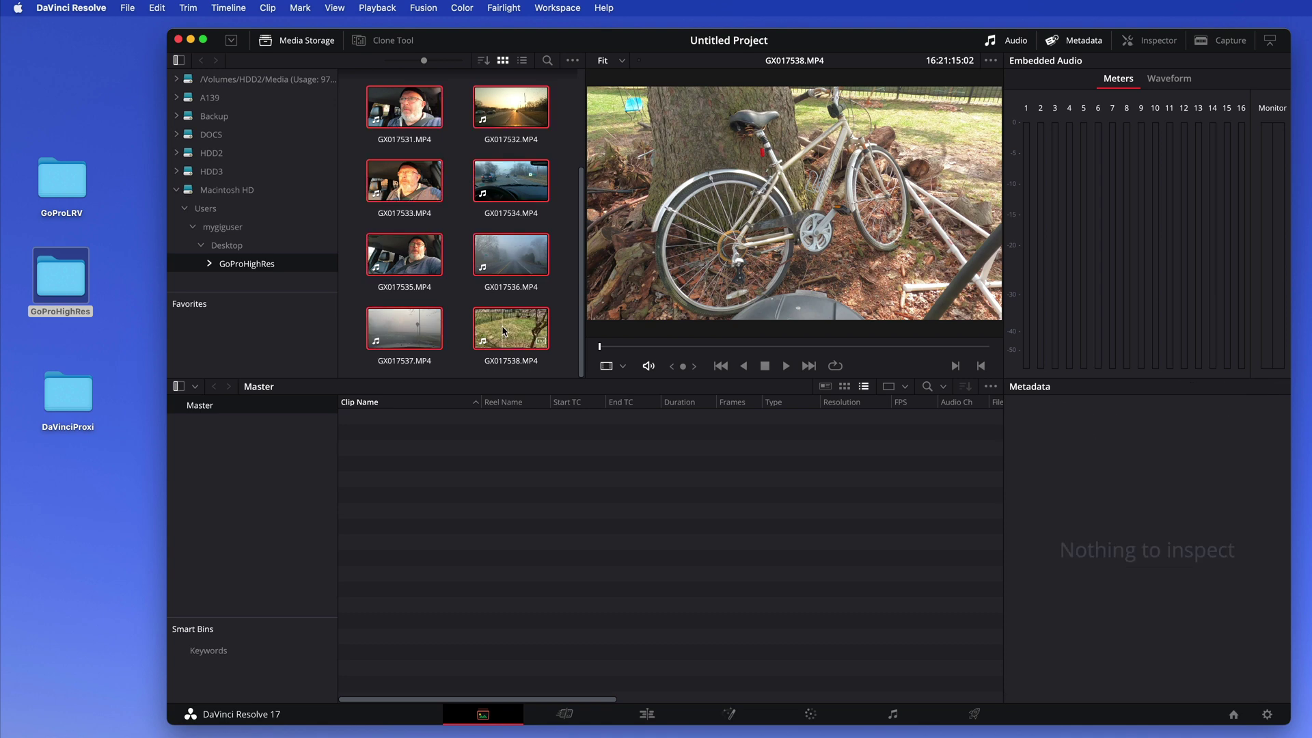
pyautogui.rightClick(497, 321)
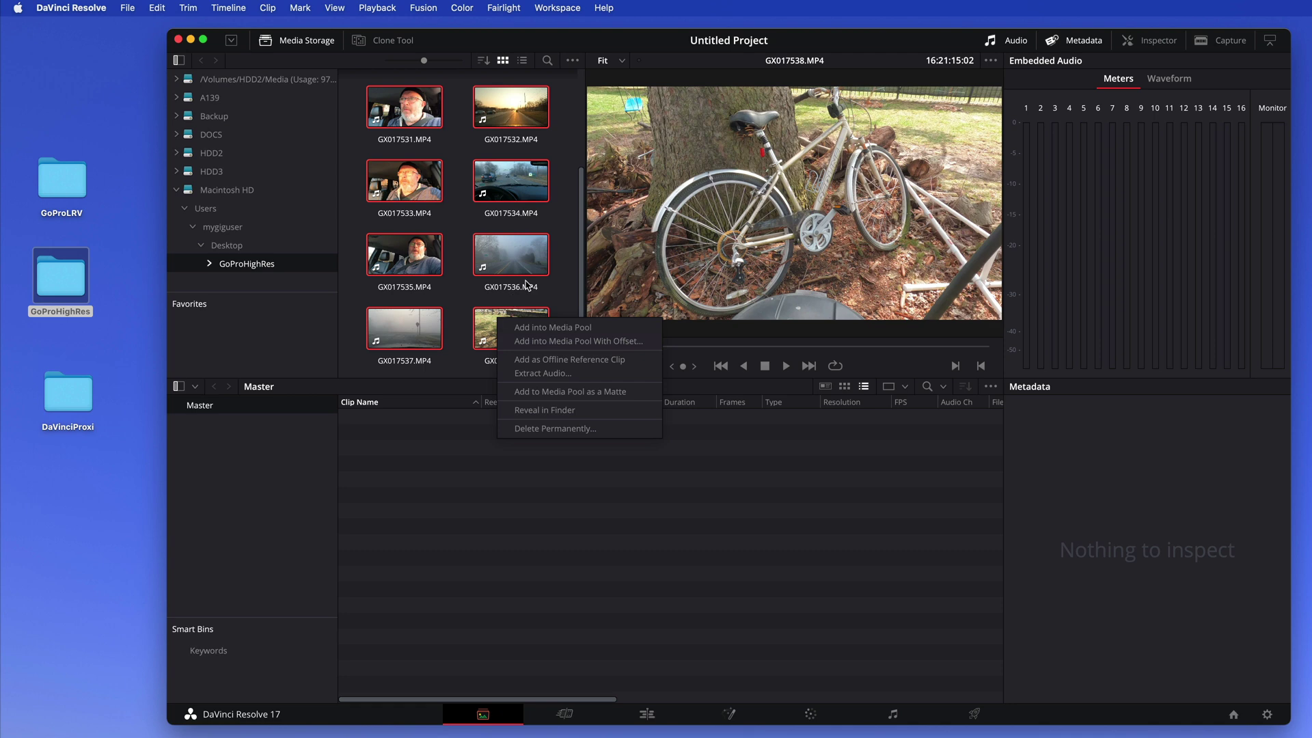
pyautogui.press('Escape')
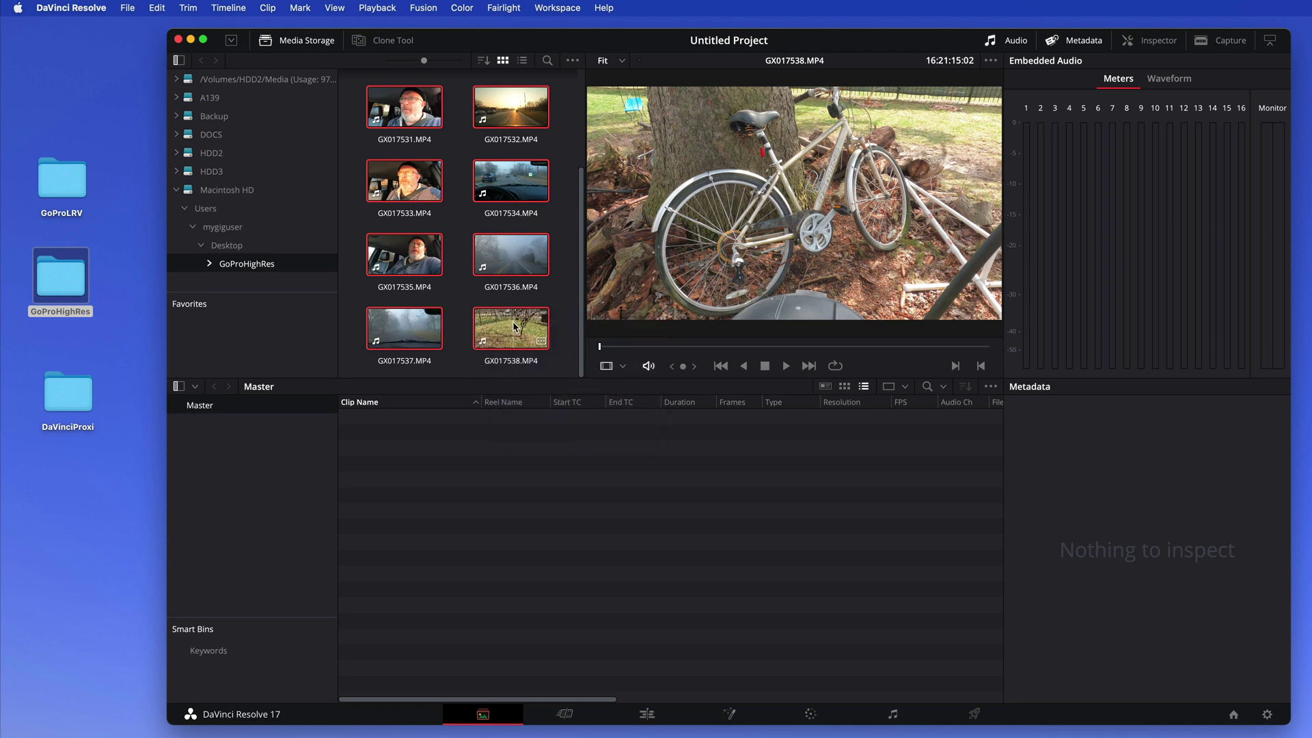
pyautogui.moveTo(512, 321); pyautogui.dragTo(478, 509)
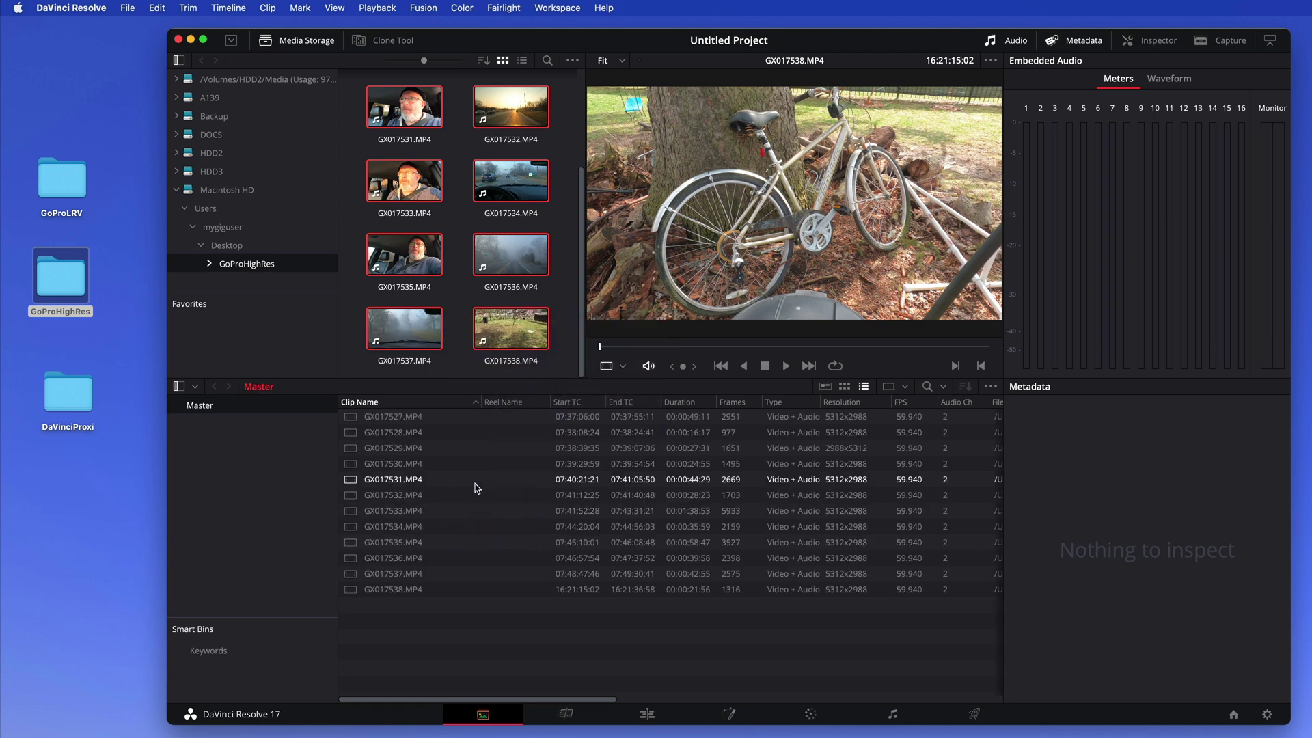
pyautogui.rightClick(445, 594)
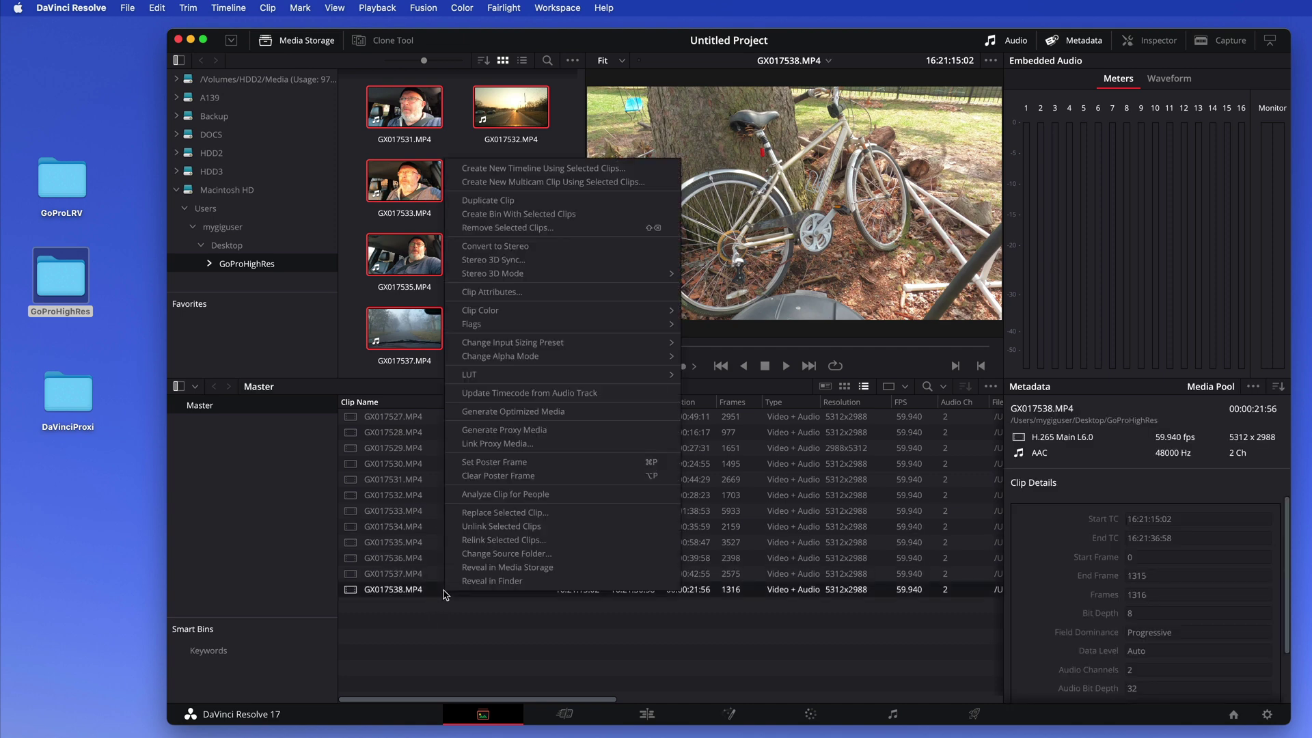
# Step: Try Link Proxy Media for one clip, browse to Desktop > GoProLRV, then cancel
pyautogui.click(507, 445)
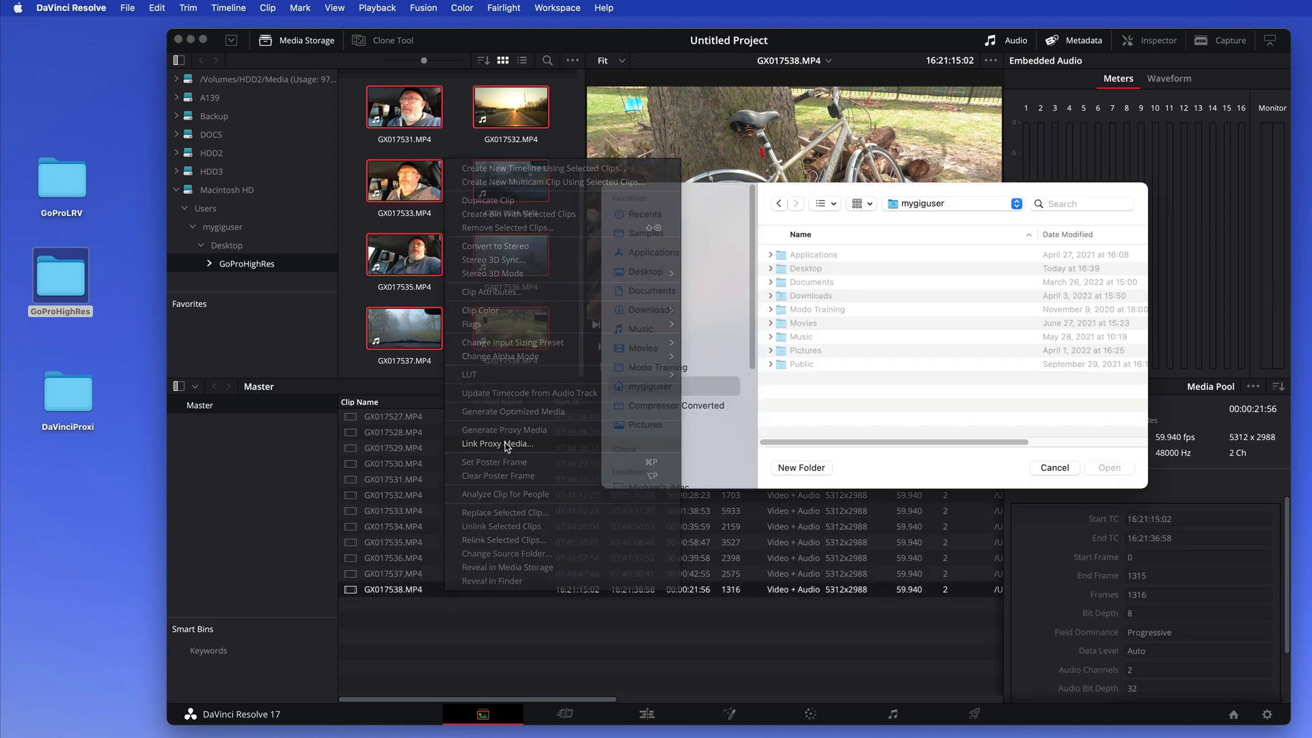
pyautogui.click(652, 272)
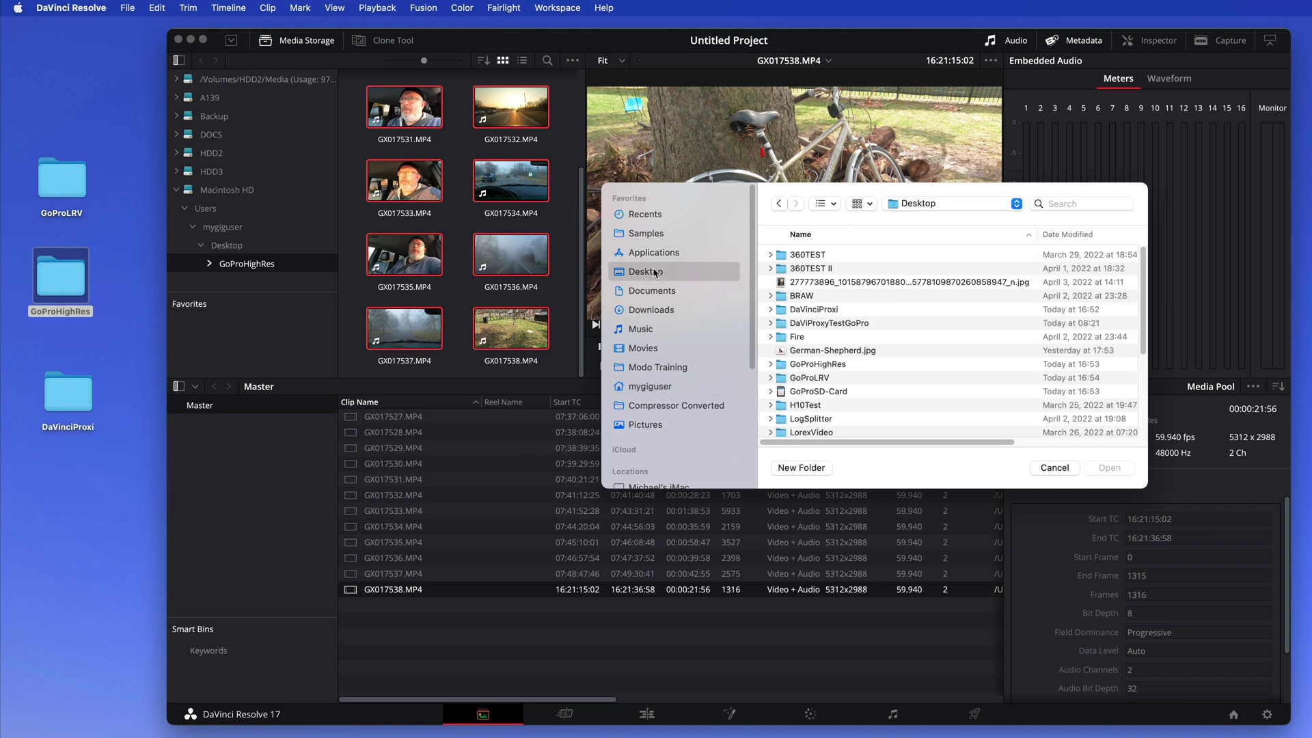
pyautogui.doubleClick(806, 378)
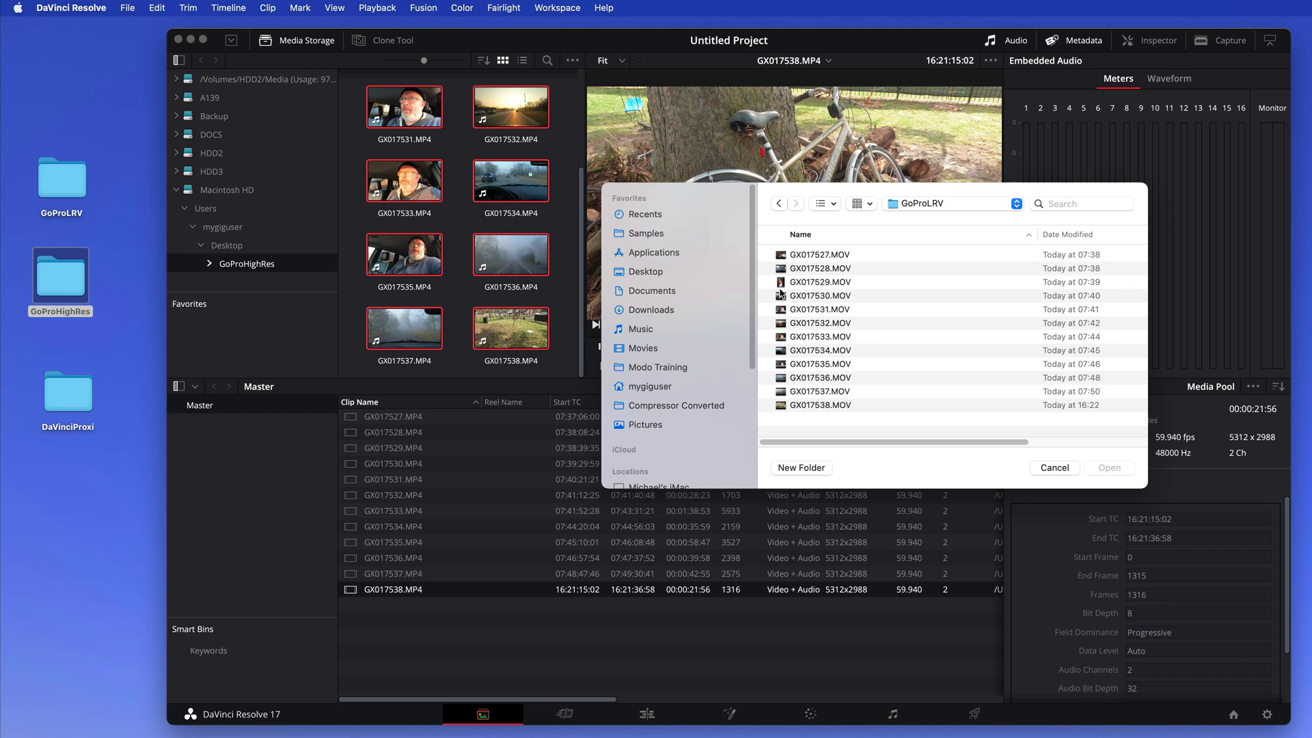
pyautogui.click(63, 177)
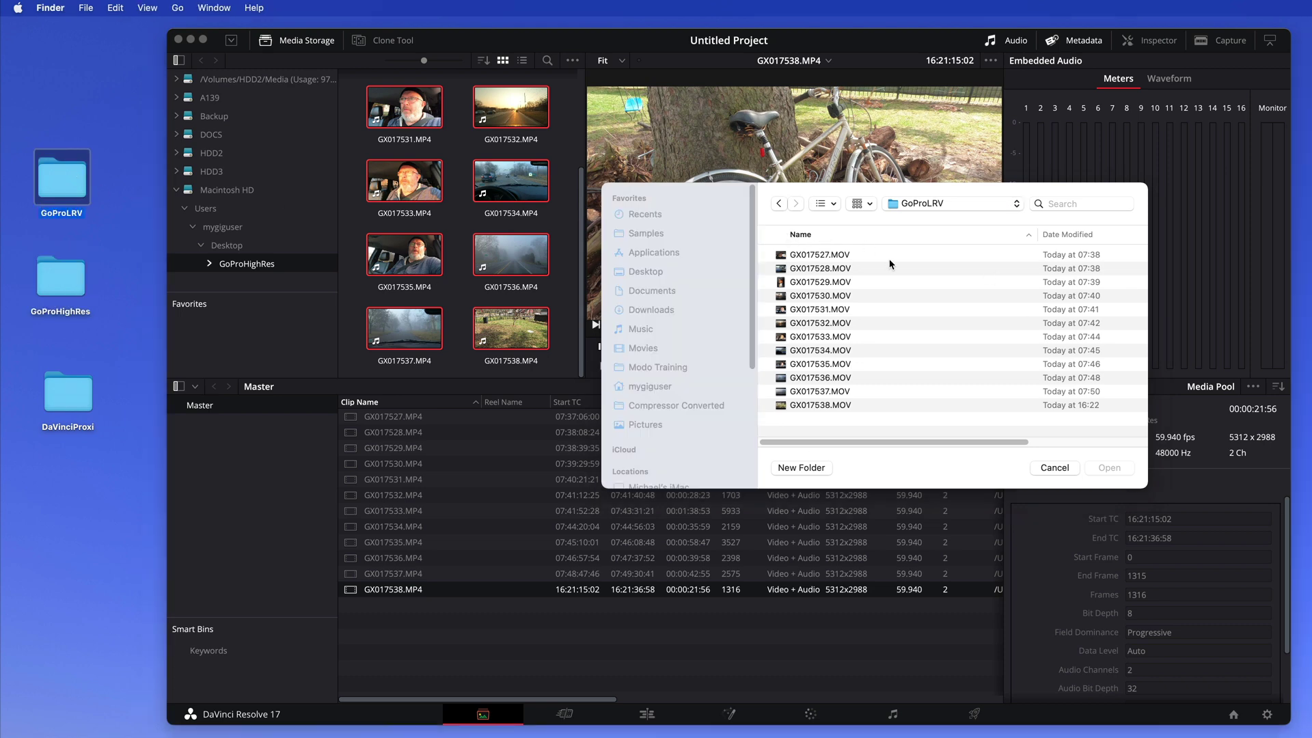
pyautogui.click(916, 258)
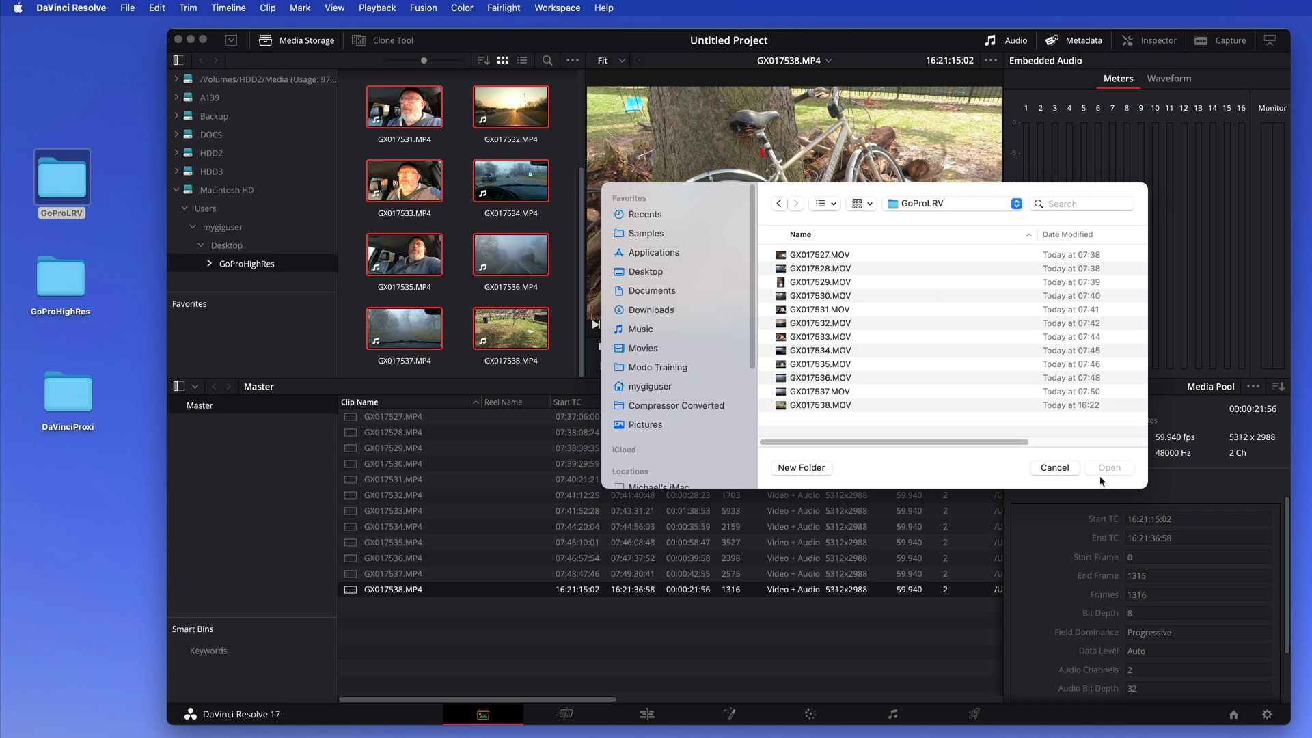
pyautogui.click(850, 254)
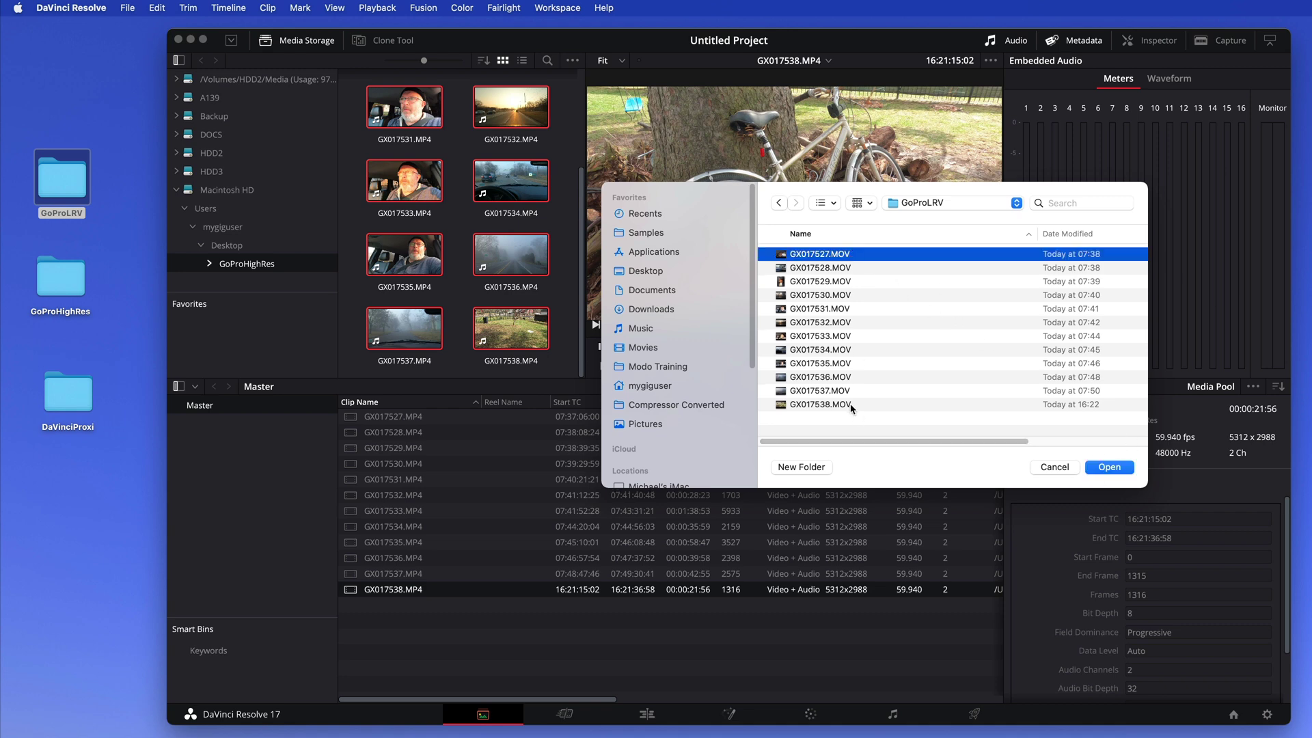
pyautogui.click(1054, 466)
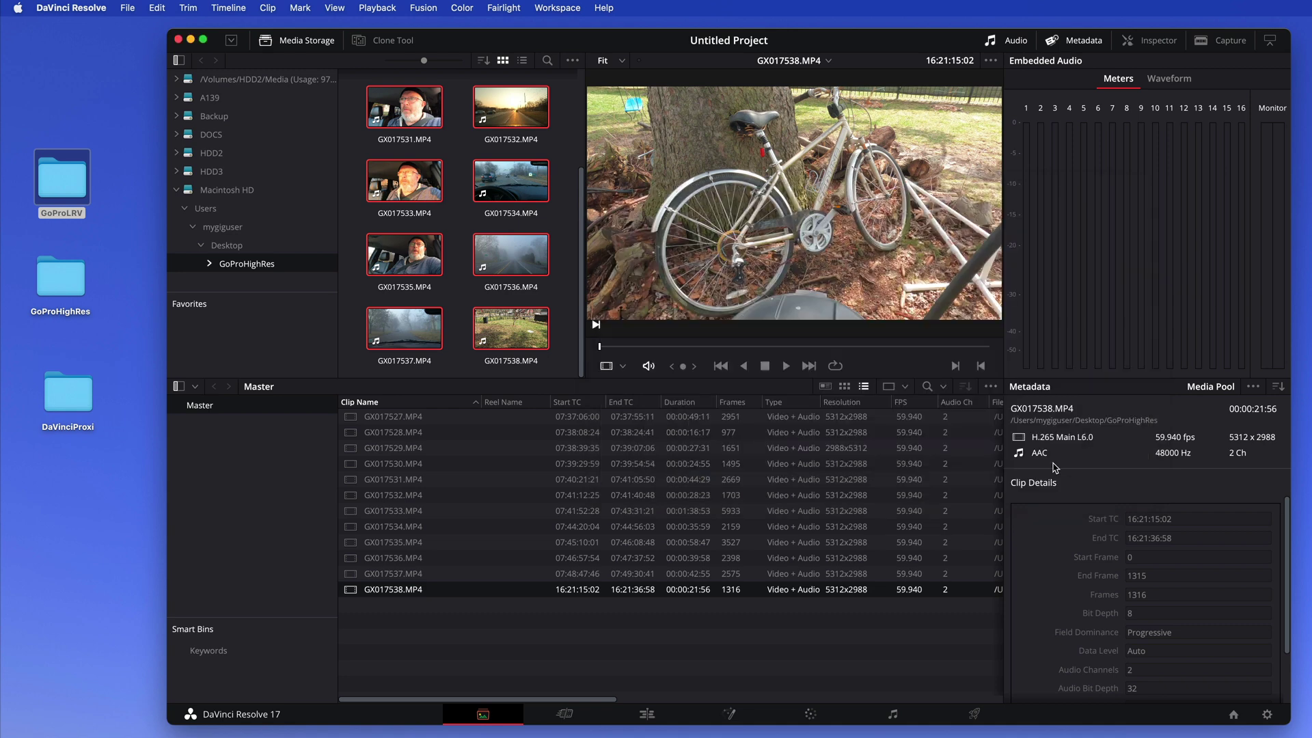
# Step: Select all 12 clips and link their proxy media to Desktop > GoProLRV
pyautogui.click(476, 611)
pyautogui.click(417, 590)
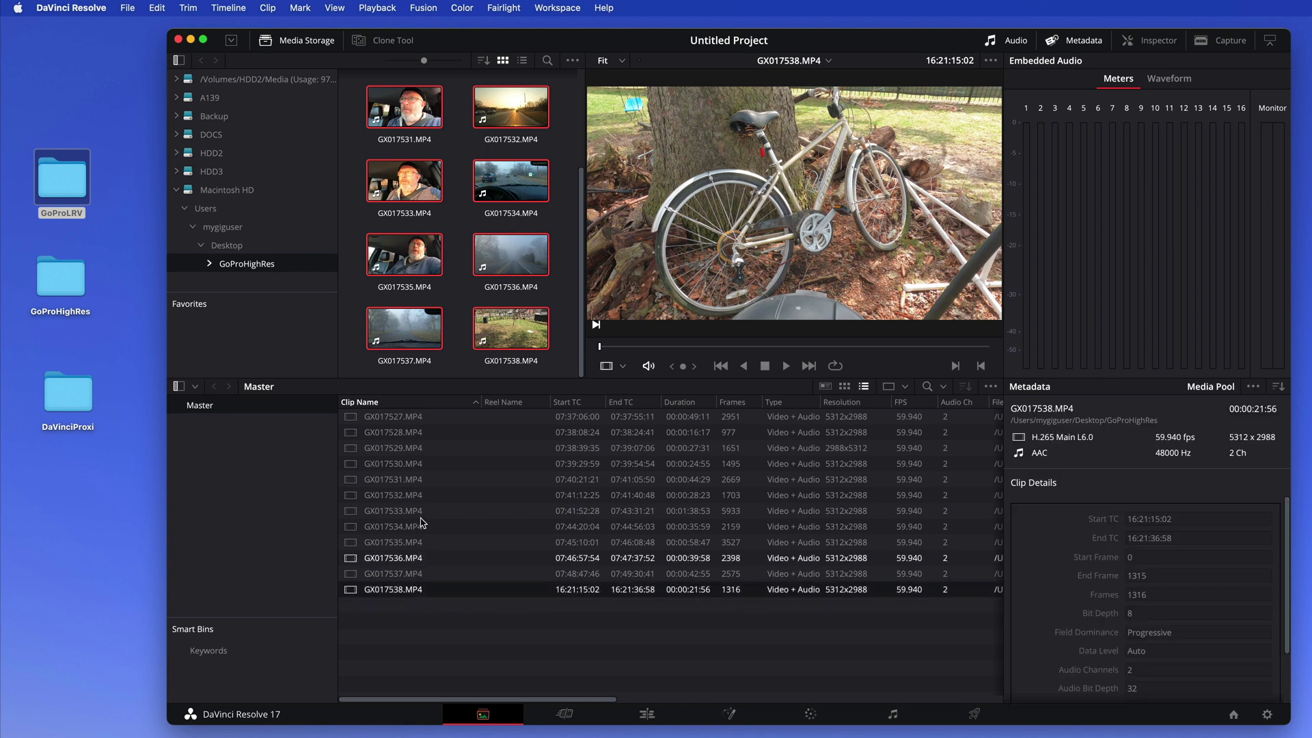
pyautogui.keyDown('shift'); pyautogui.click(416, 421); pyautogui.keyUp('shift')
pyautogui.rightClick(417, 421)
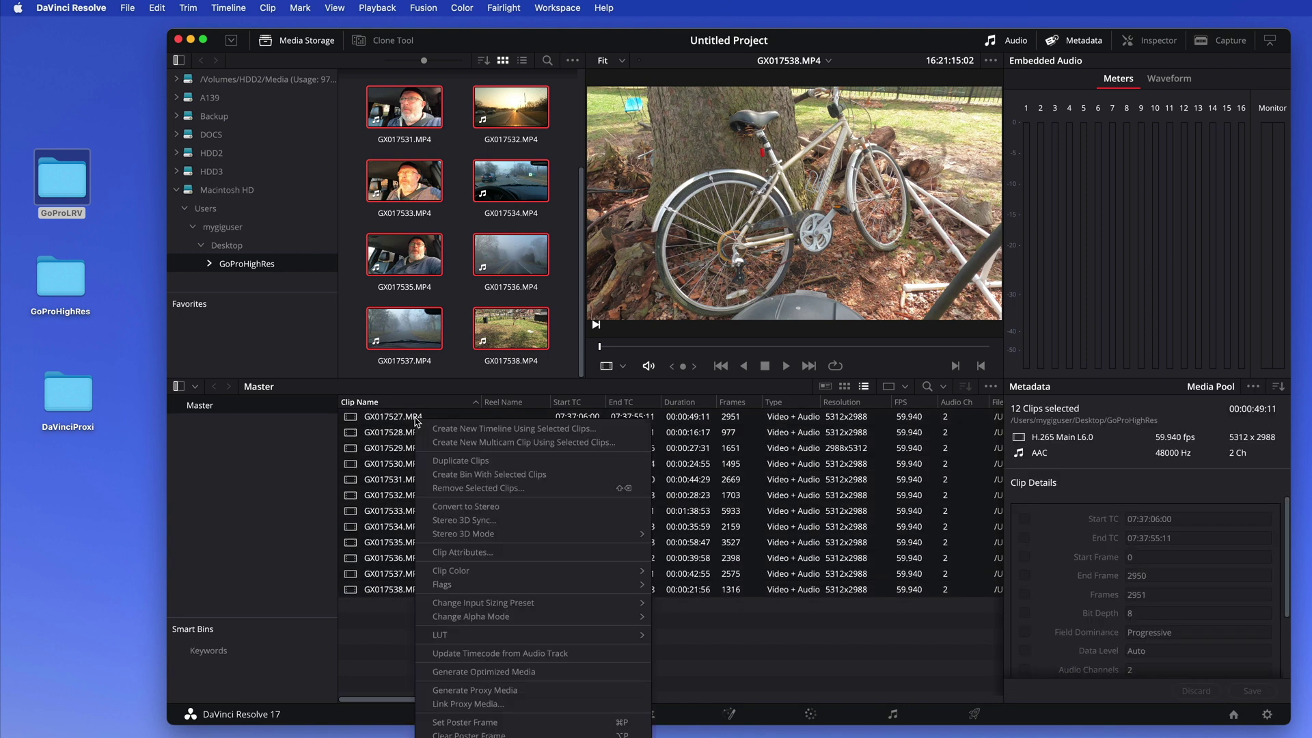
pyautogui.click(481, 705)
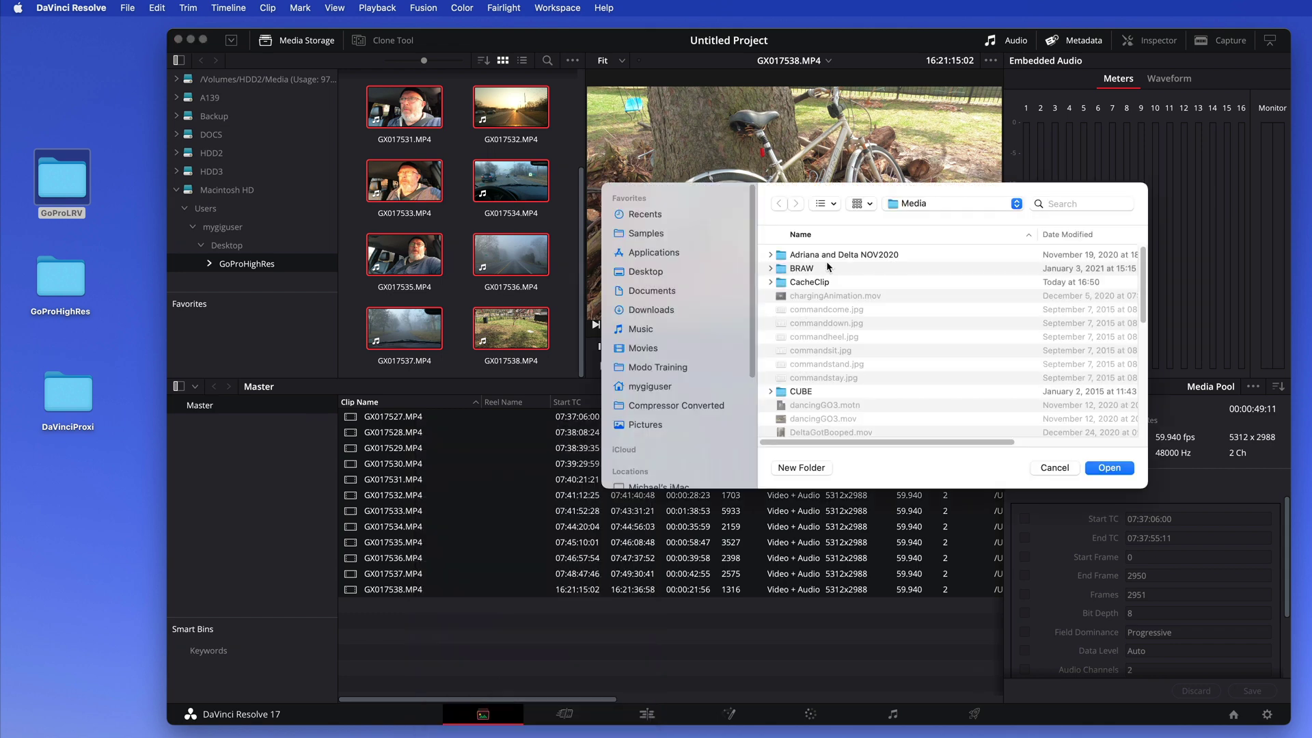
pyautogui.click(649, 273)
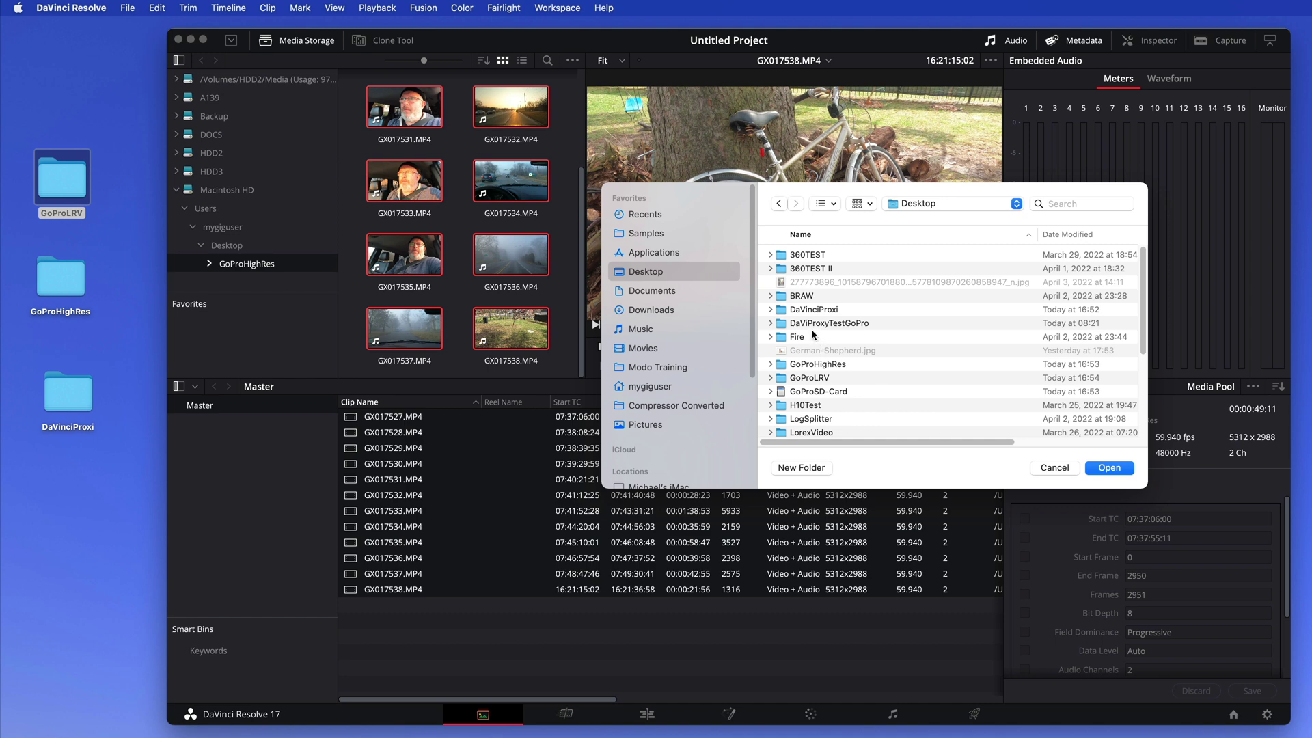
pyautogui.doubleClick(816, 377)
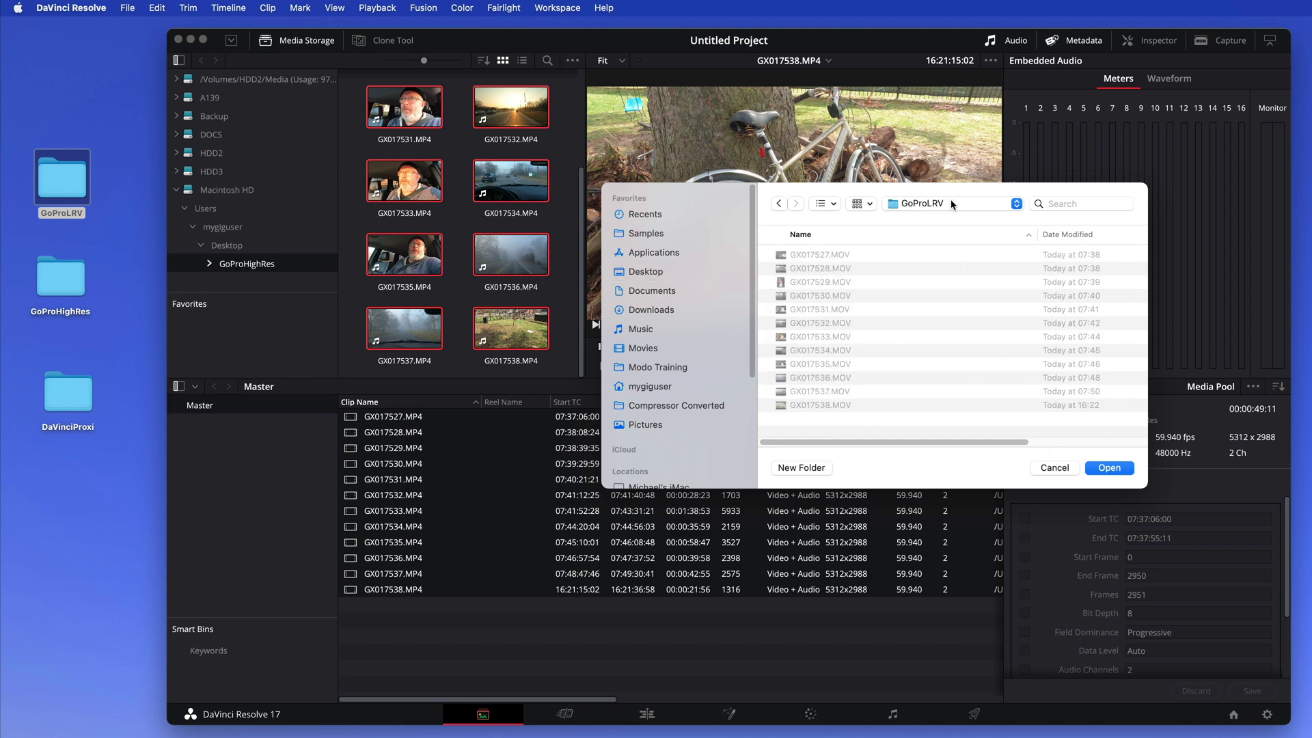
pyautogui.click(1108, 468)
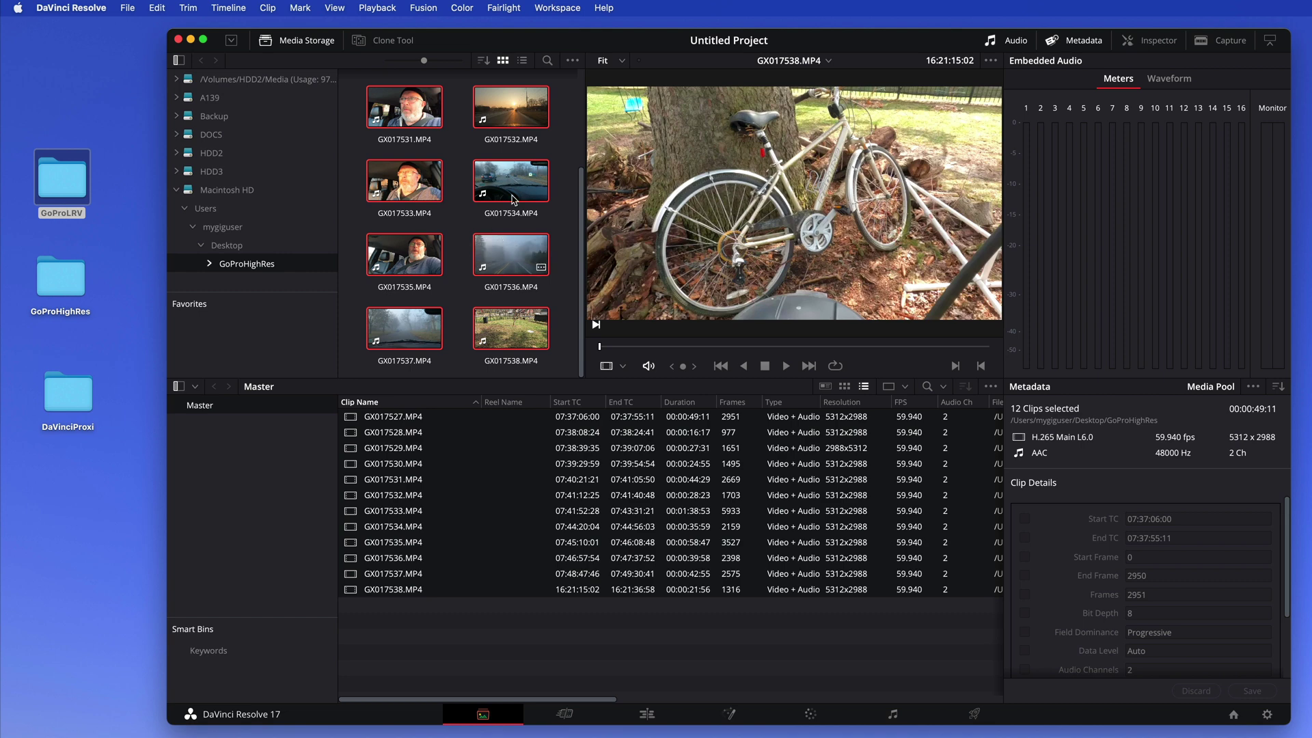
# Step: Deselect the clips and preview GX017534 in the viewer
pyautogui.click(450, 223)
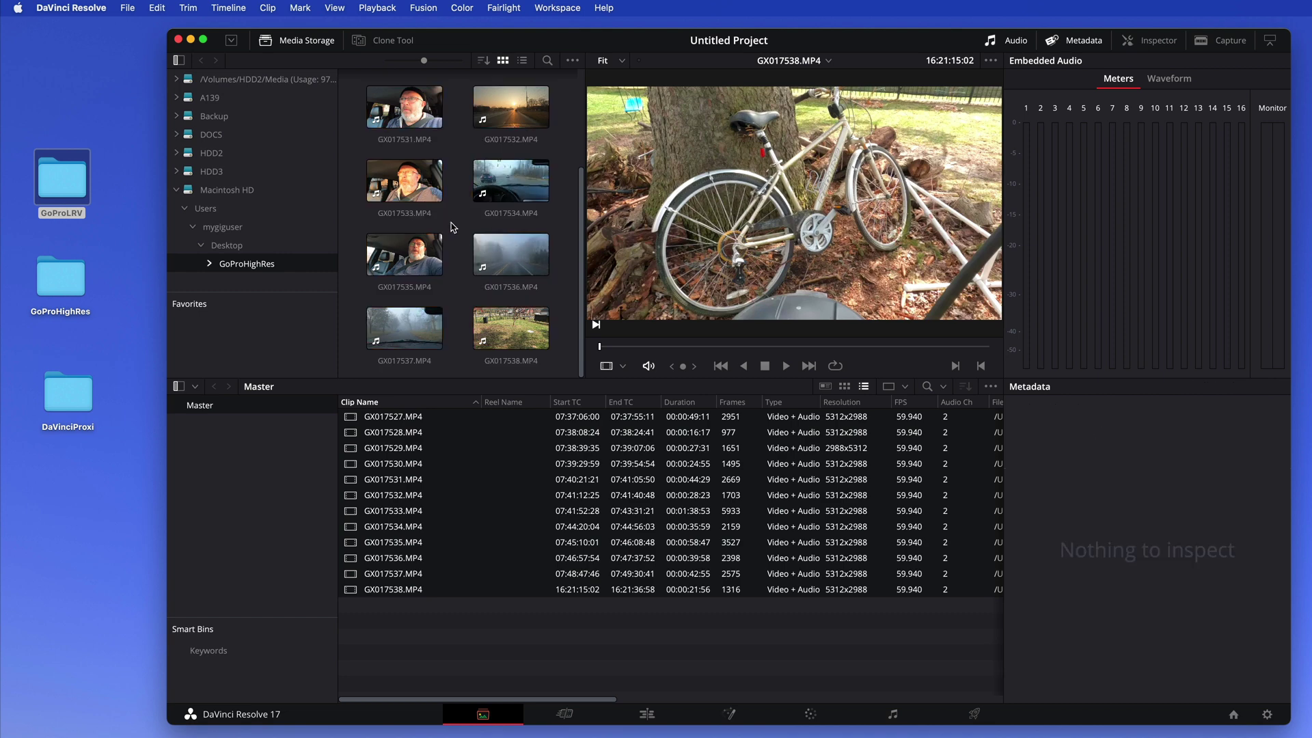
pyautogui.click(499, 195)
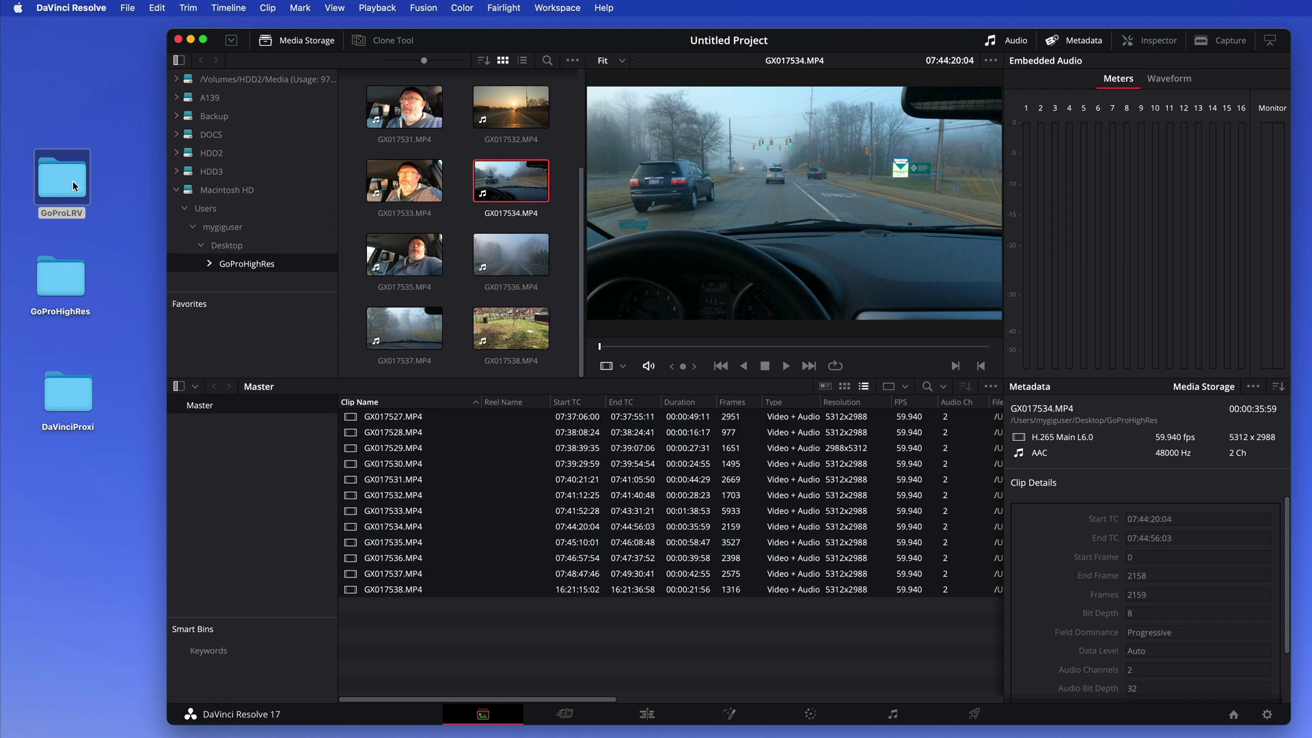
pyautogui.click(564, 714)
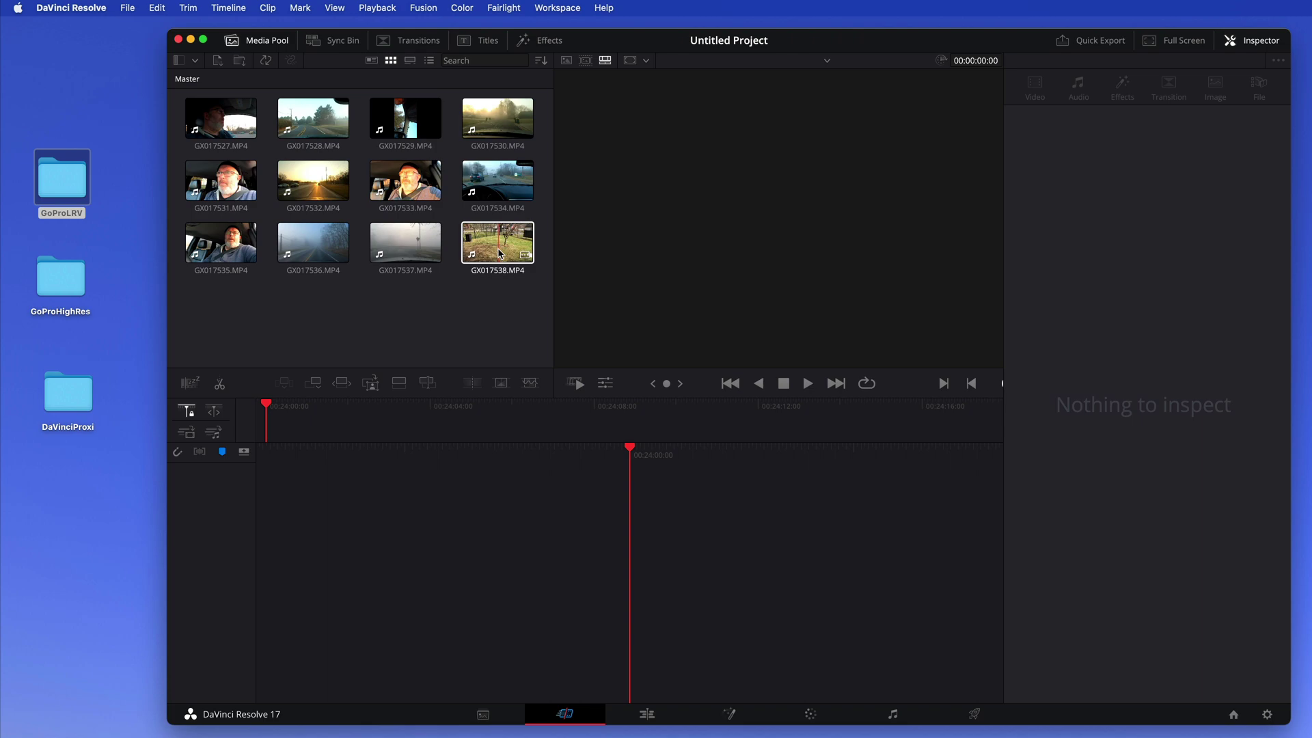
# Step: Put GX017538 on a new timeline, append GX017536, and trim the cut between them
pyautogui.moveTo(500, 253); pyautogui.dragTo(717, 527)
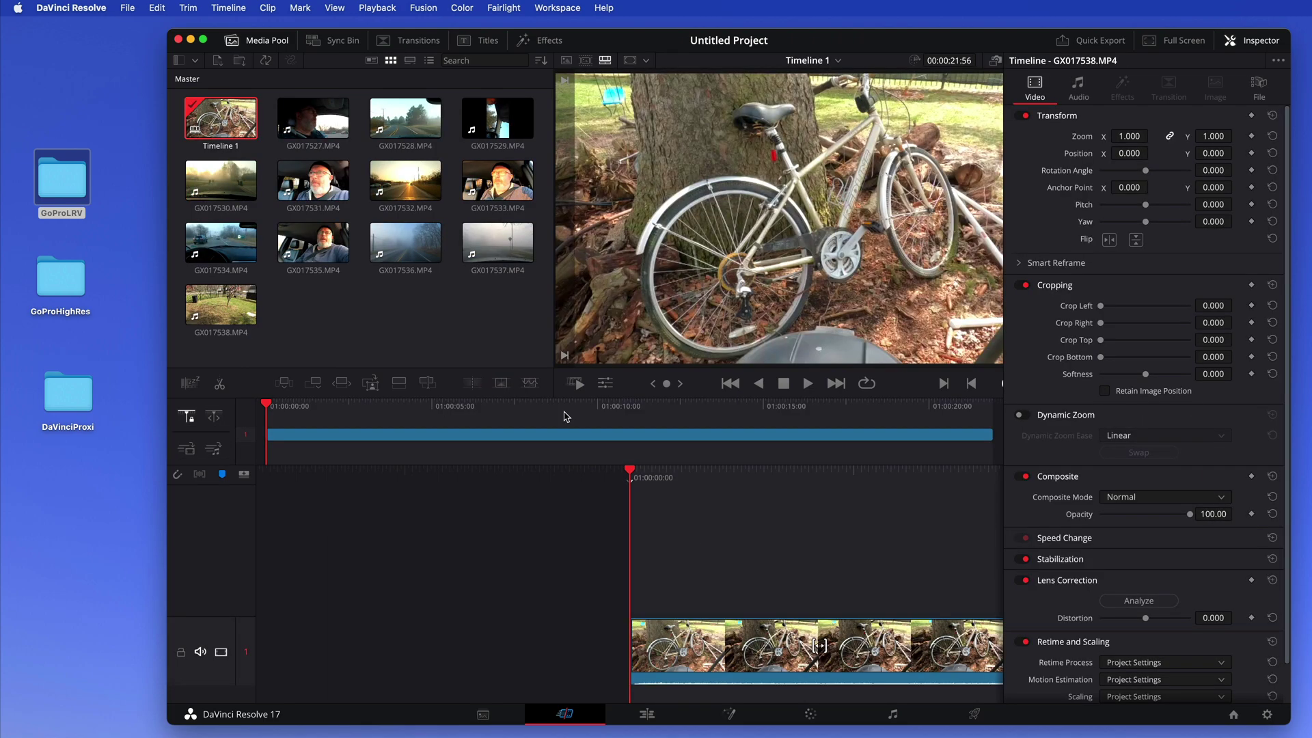
pyautogui.press('l')
pyautogui.press('l')
pyautogui.press('l')
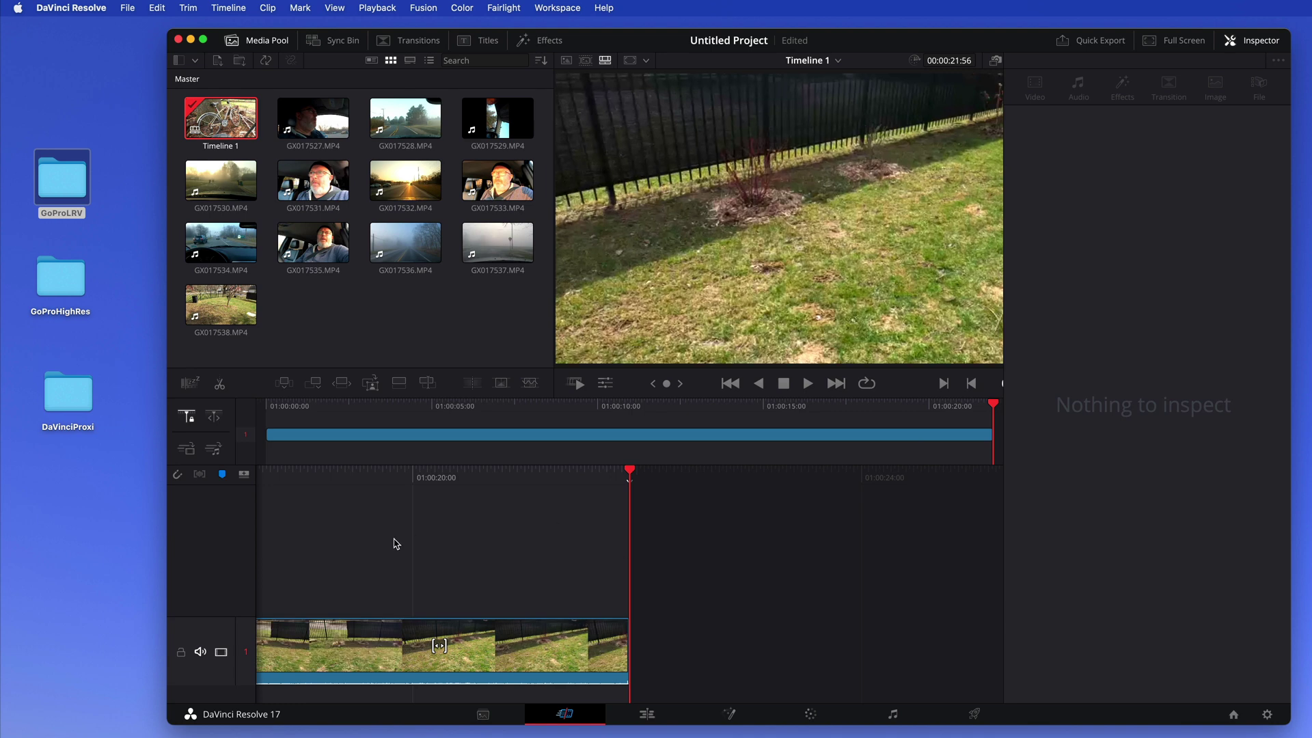
pyautogui.click(407, 241)
pyautogui.hotkey('shift', 'F12')
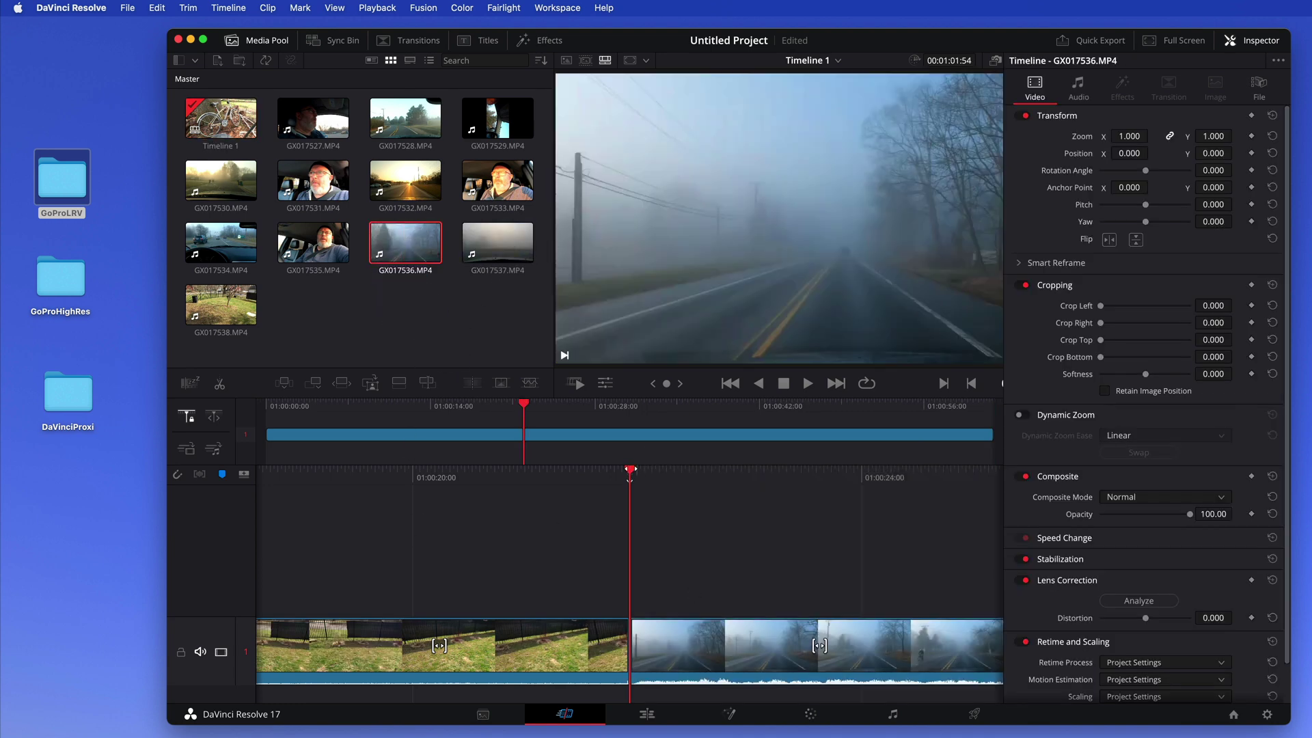
pyautogui.moveTo(636, 649); pyautogui.dragTo(767, 643)
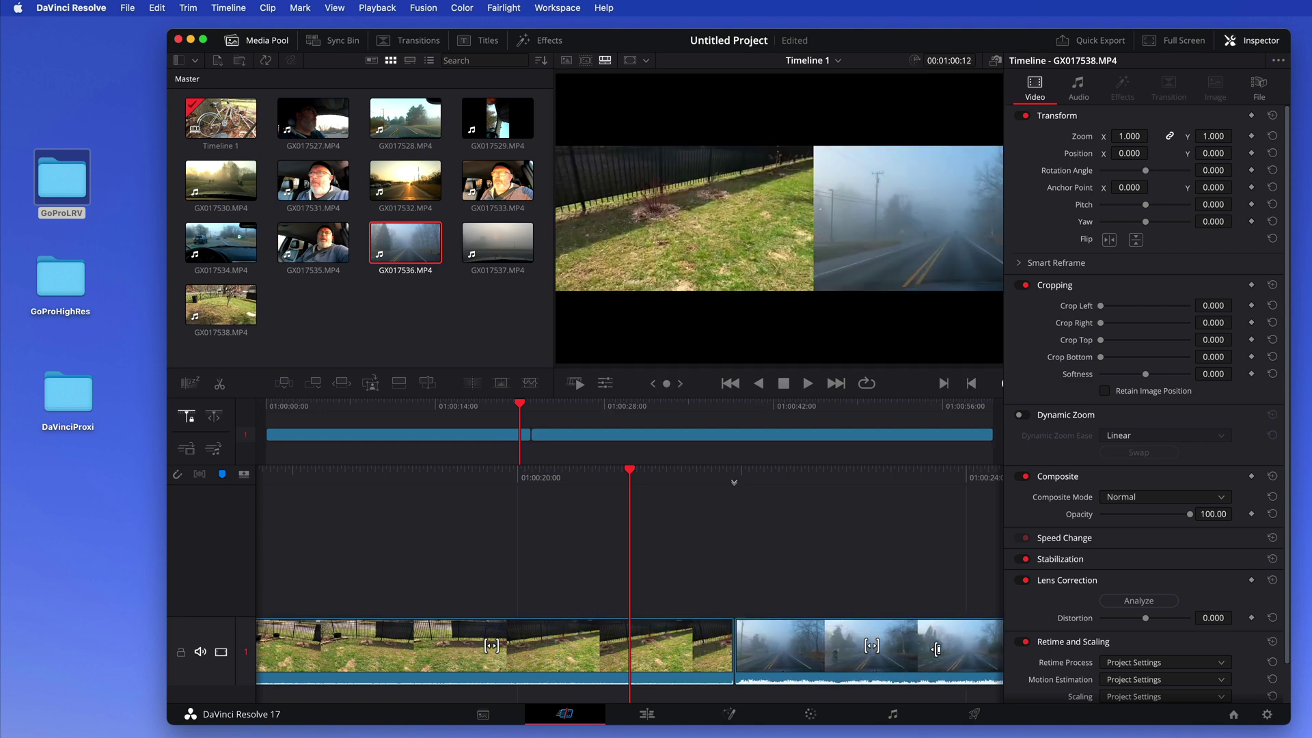
pyautogui.moveTo(936, 649); pyautogui.dragTo(933, 645)
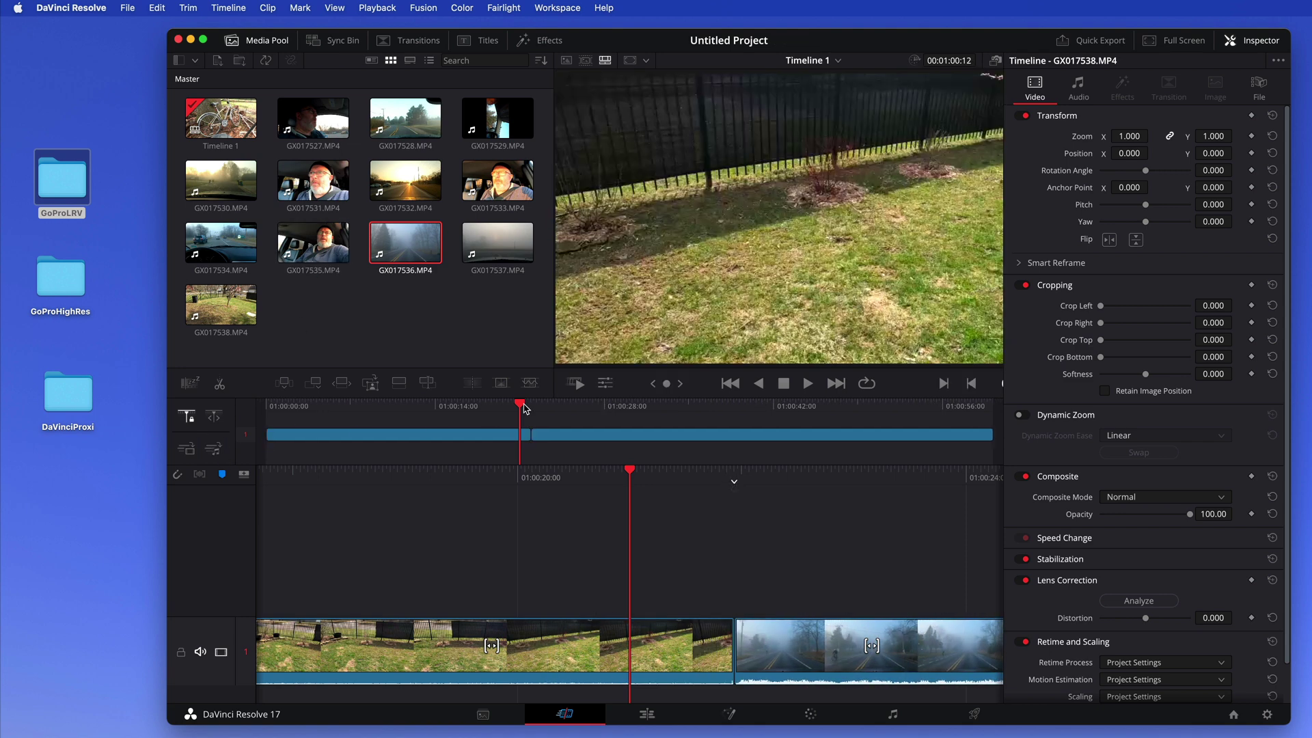
# Step: Drop an Eye Iris transition from the Transitions library onto the cut
pyautogui.click(420, 42)
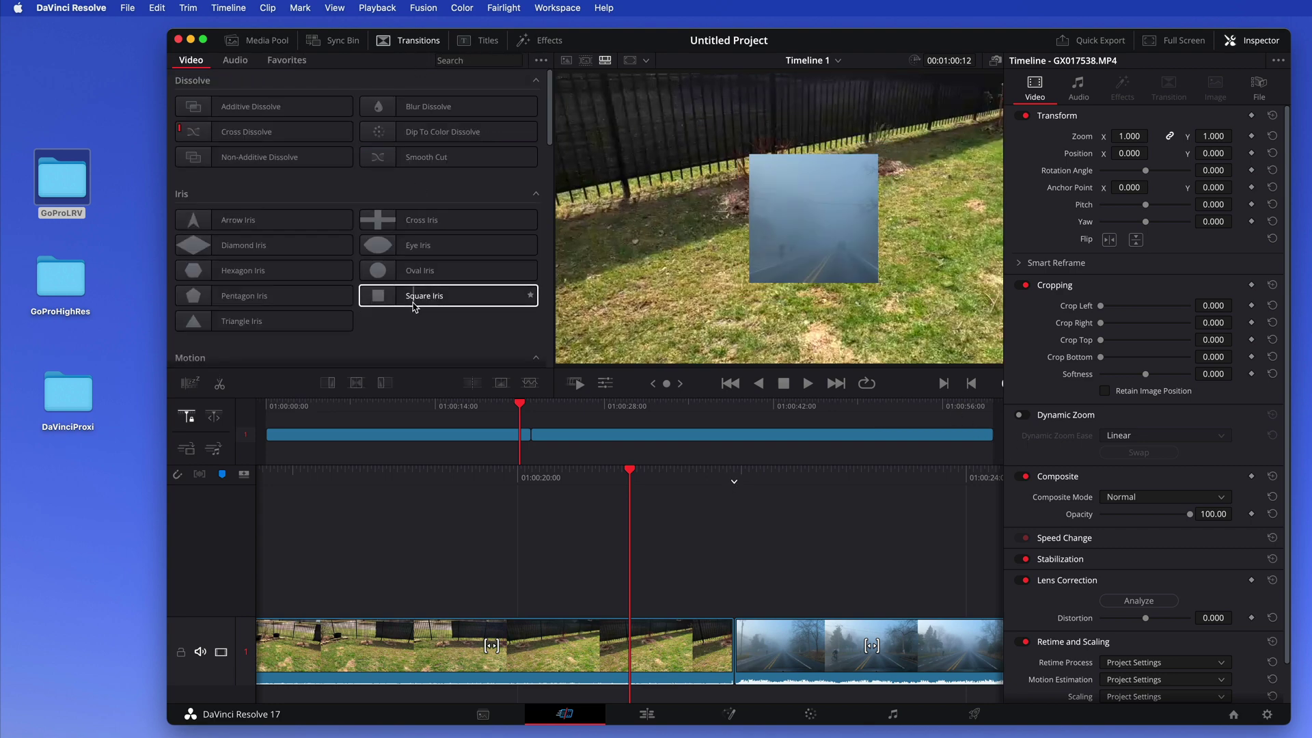
pyautogui.moveTo(382, 248); pyautogui.dragTo(727, 653)
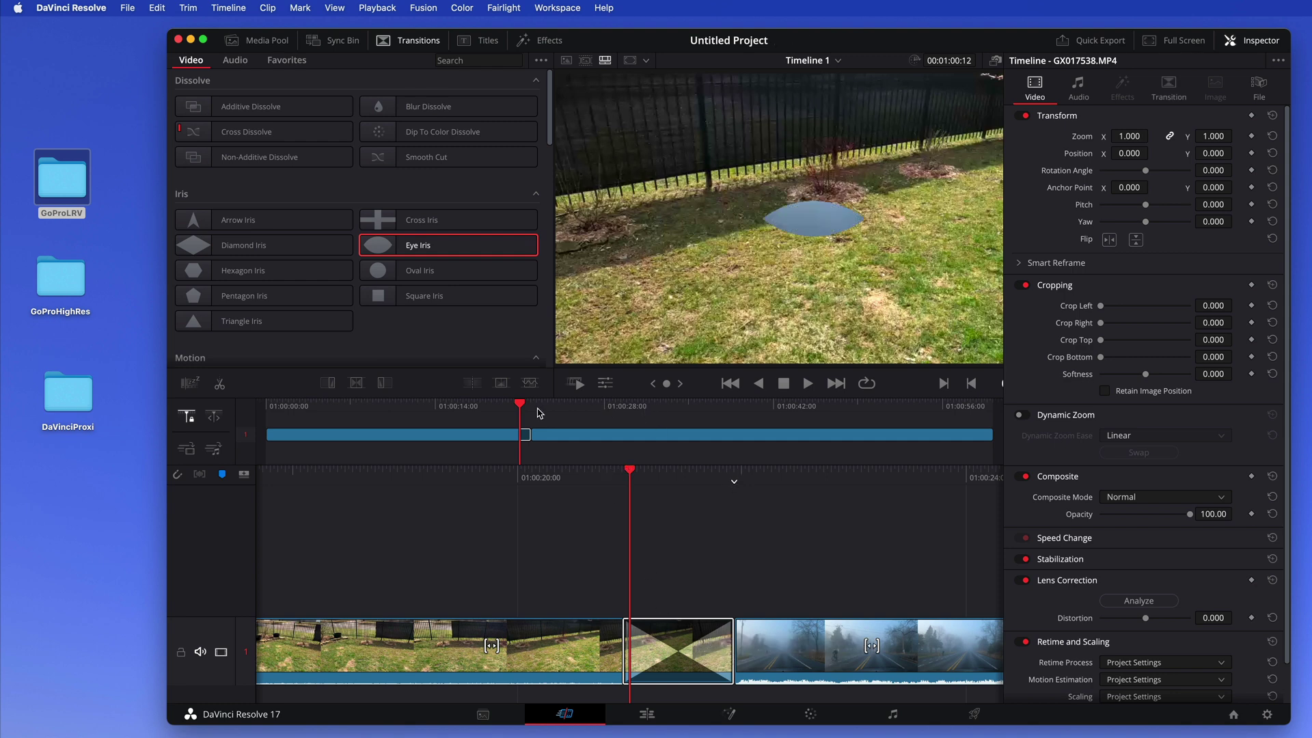
pyautogui.click(510, 407)
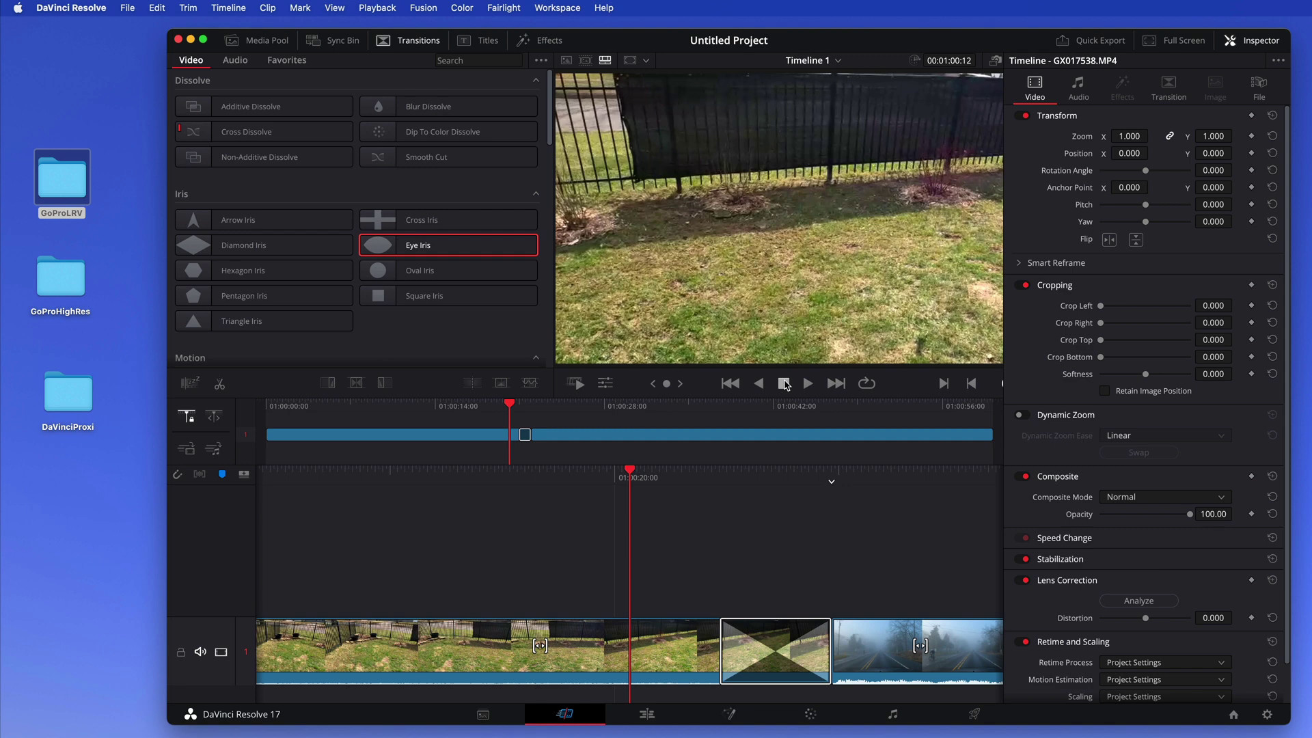
# Step: Play back the Eye Iris transition a few times to preview it
pyautogui.click(808, 385)
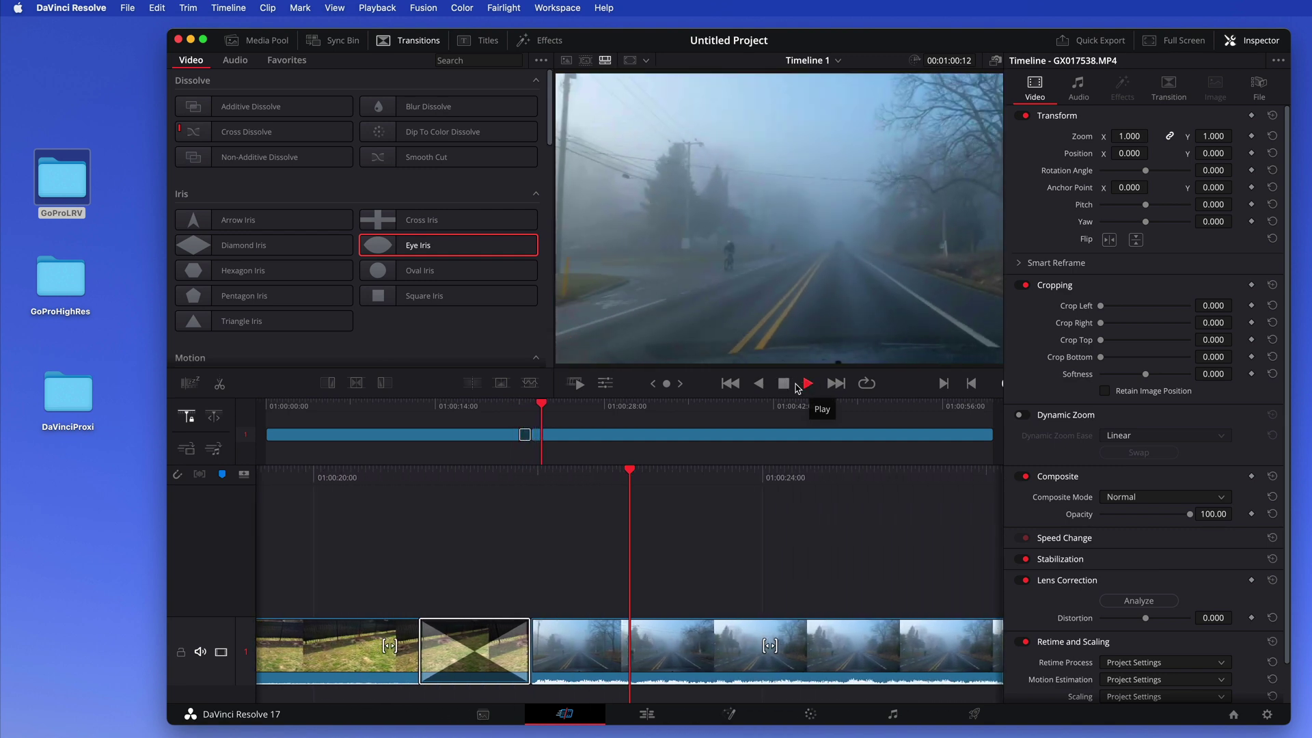
pyautogui.click(783, 386)
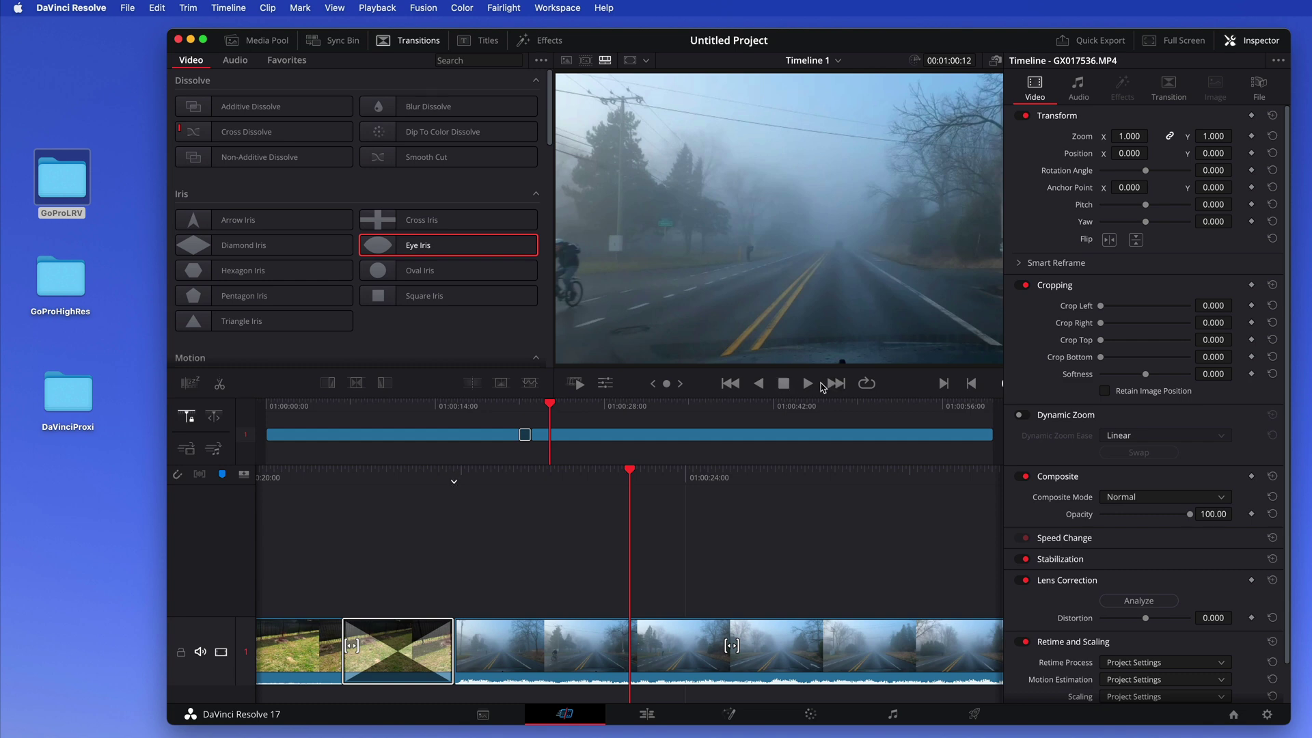
pyautogui.click(808, 385)
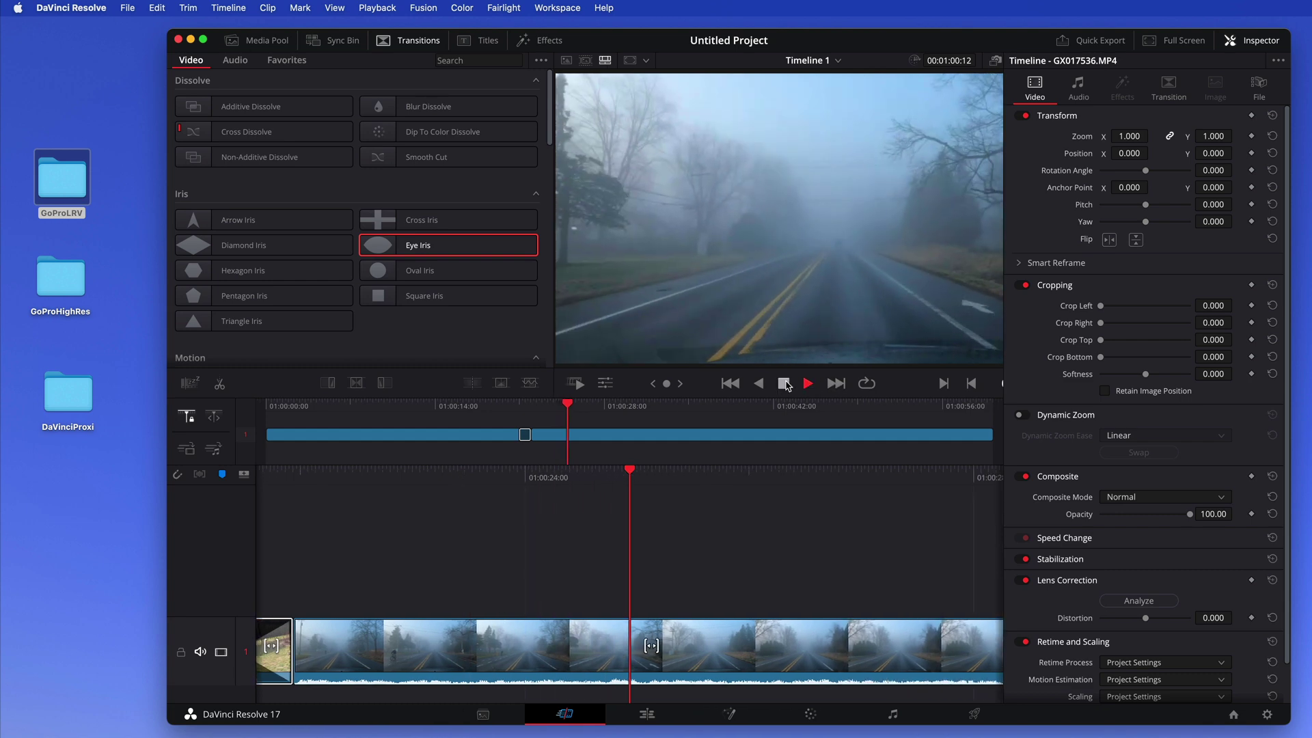
pyautogui.click(783, 384)
pyautogui.moveTo(577, 405); pyautogui.dragTo(466, 410)
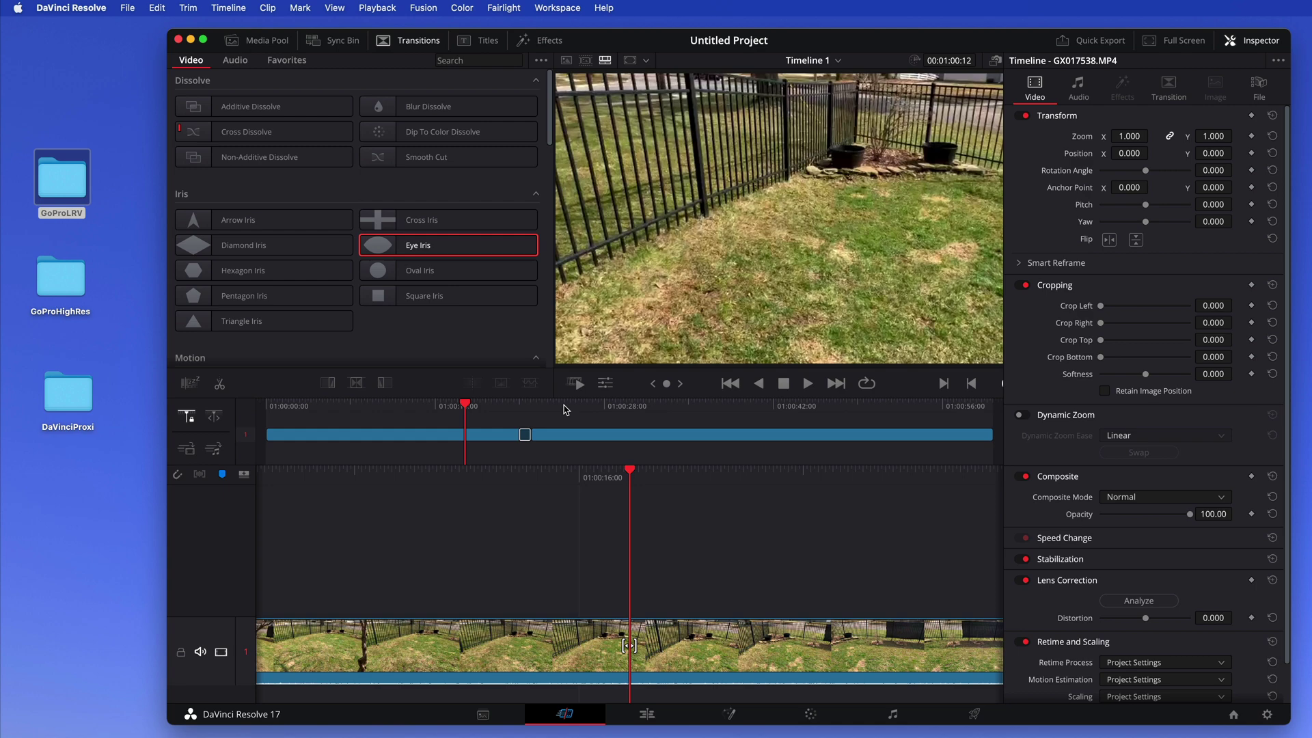
pyautogui.click(807, 383)
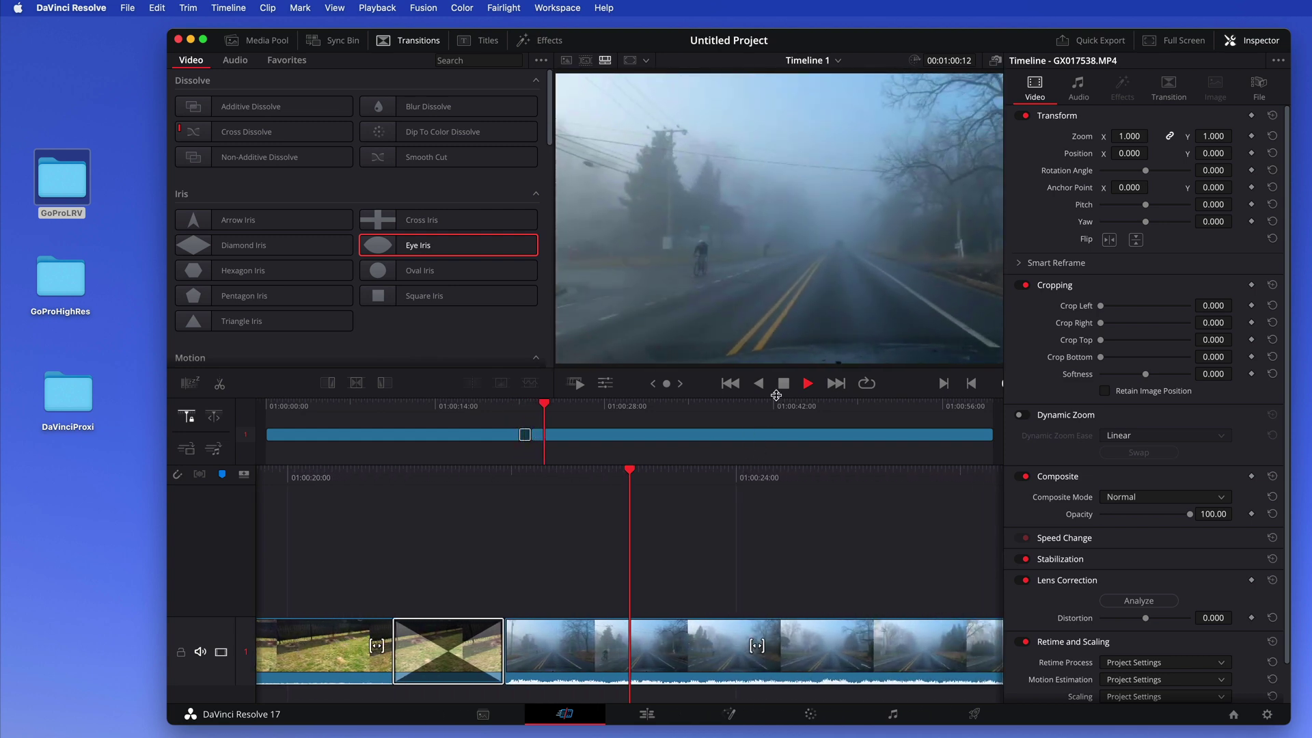
pyautogui.click(784, 384)
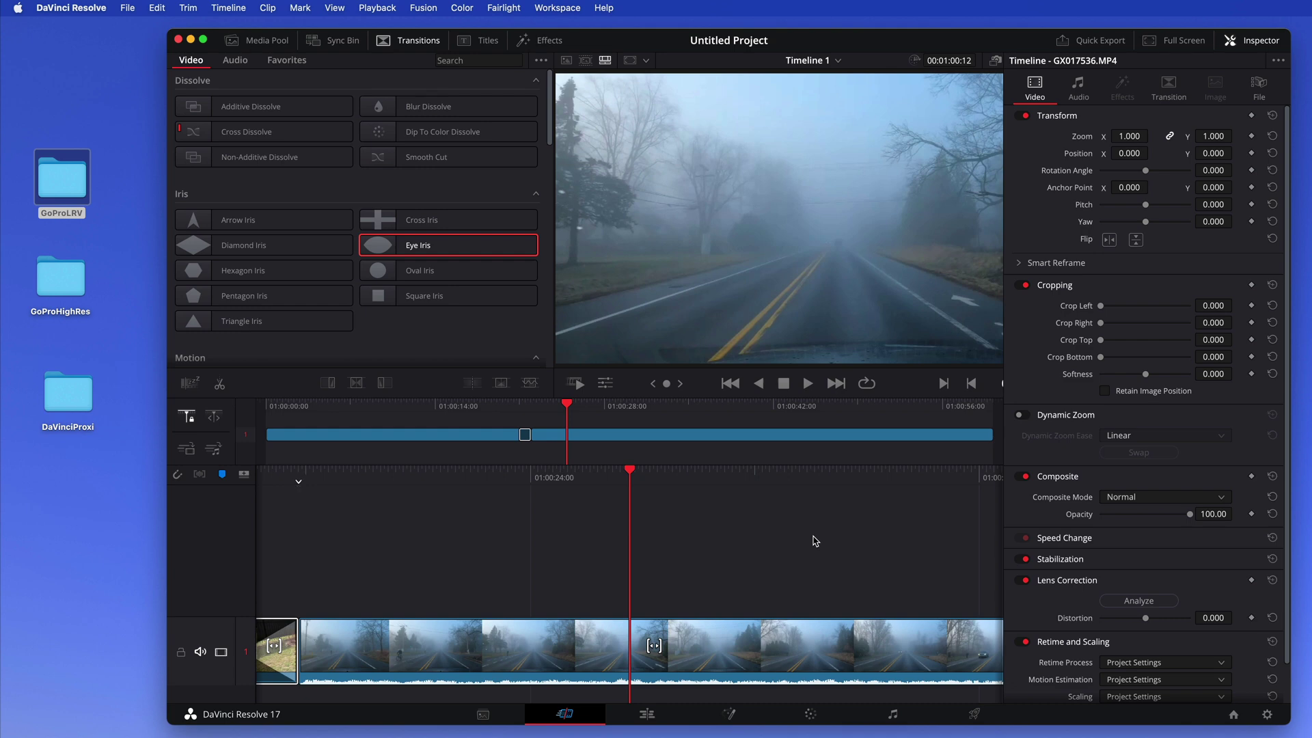
pyautogui.click(976, 714)
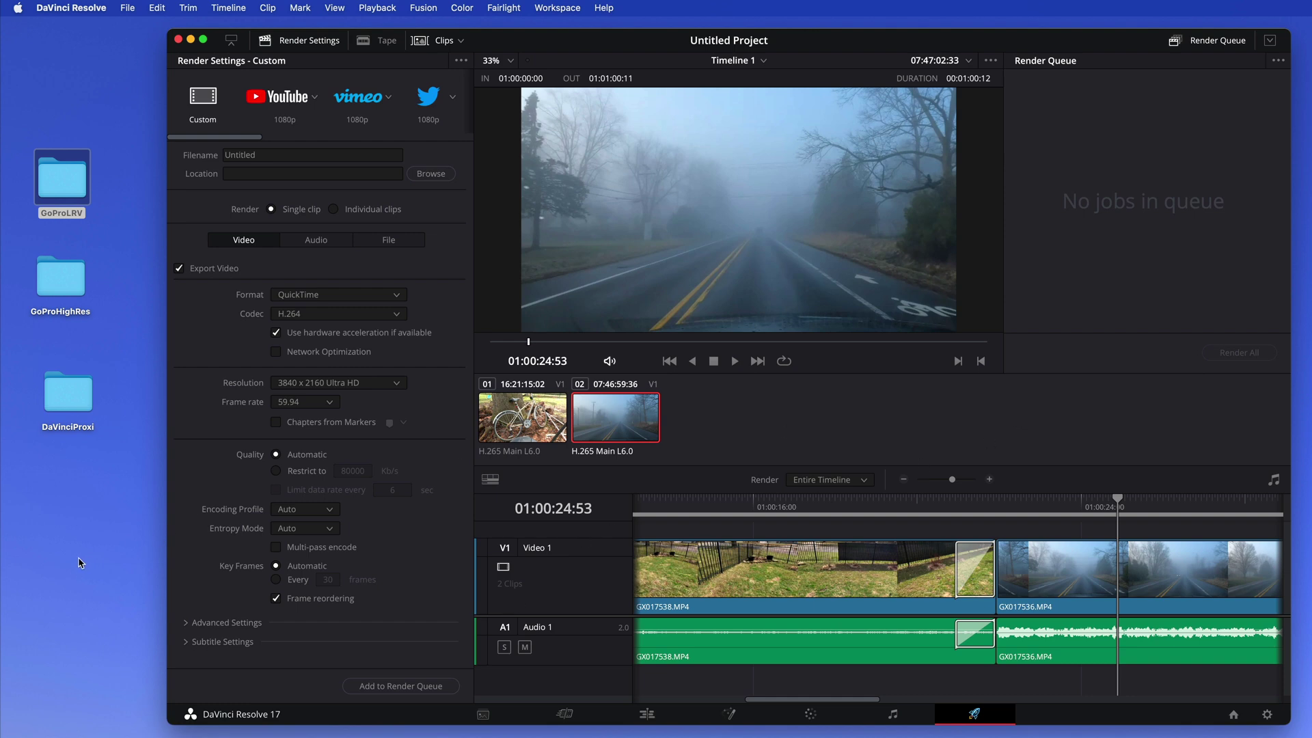
# Step: Minimize the Resolve window holding Timeline 1 to reveal the desktop
pyautogui.click(191, 39)
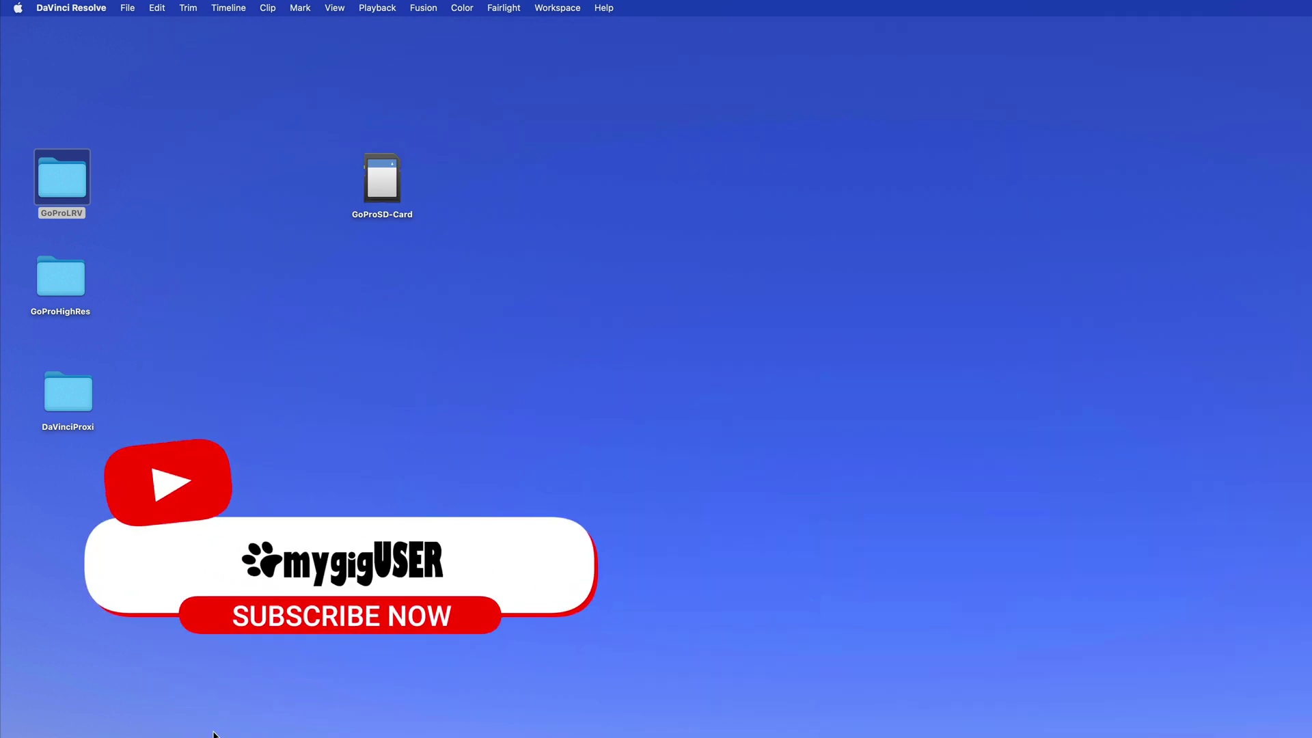